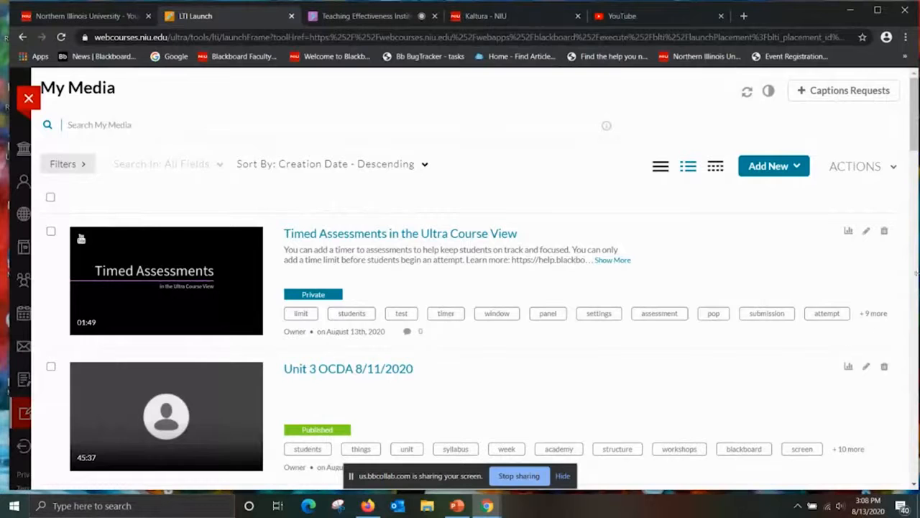
Start adding a new YouTube video to My Media.
{"action": "left_click_drag", "start_coordinate": [913, 144], "coordinate": [914, 108]}
{"action": "left_click", "coordinate": [789, 173]}
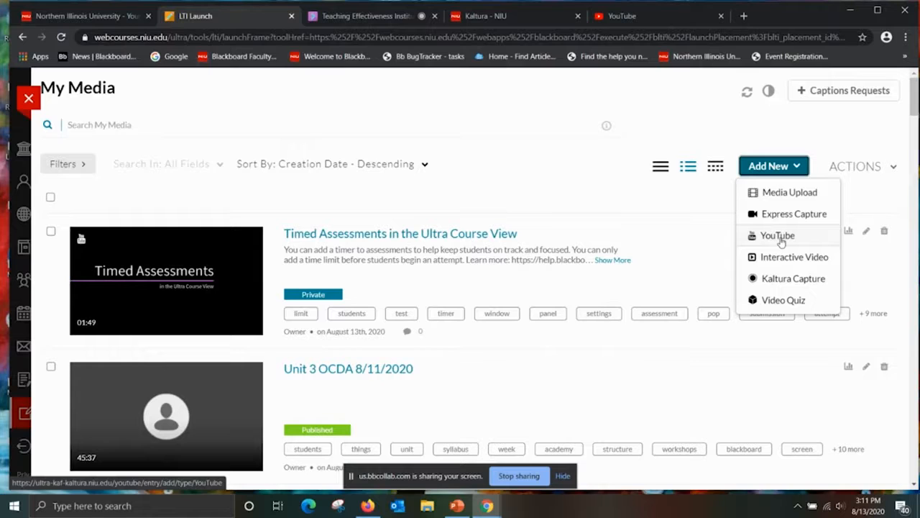
{"action": "left_click", "coordinate": [781, 240]}
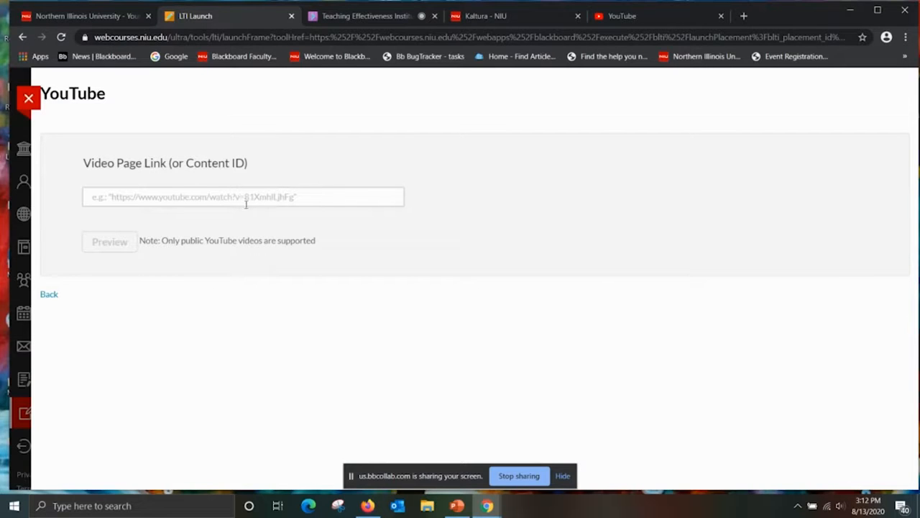
Switch to YouTube, open the recommended video "Batch Edit in the Ultra Course View", pause it and copy its page link.
{"action": "left_click", "coordinate": [630, 15]}
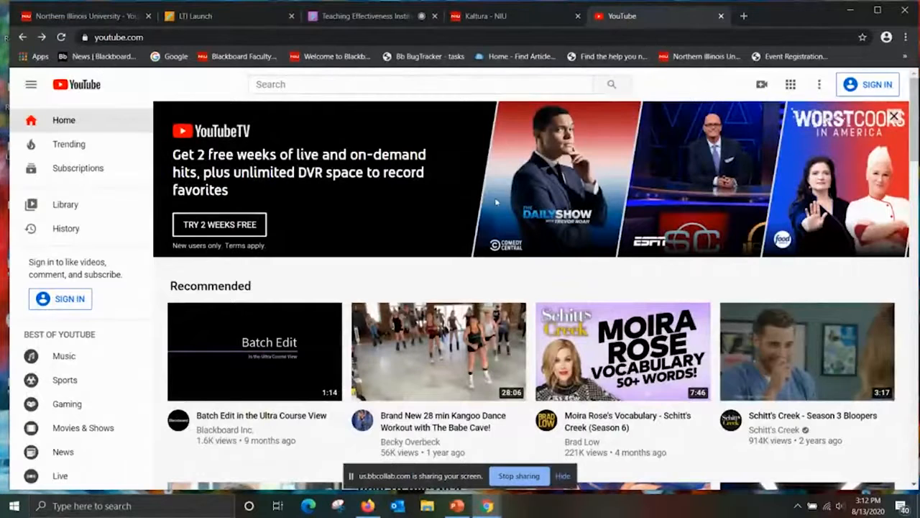
{"action": "mouse_move", "coordinate": [254, 359]}
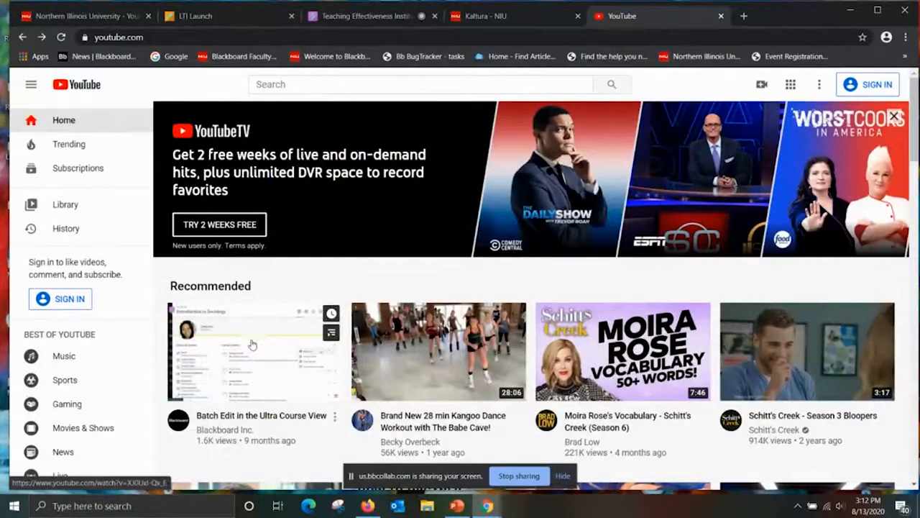
{"action": "left_click", "coordinate": [253, 357]}
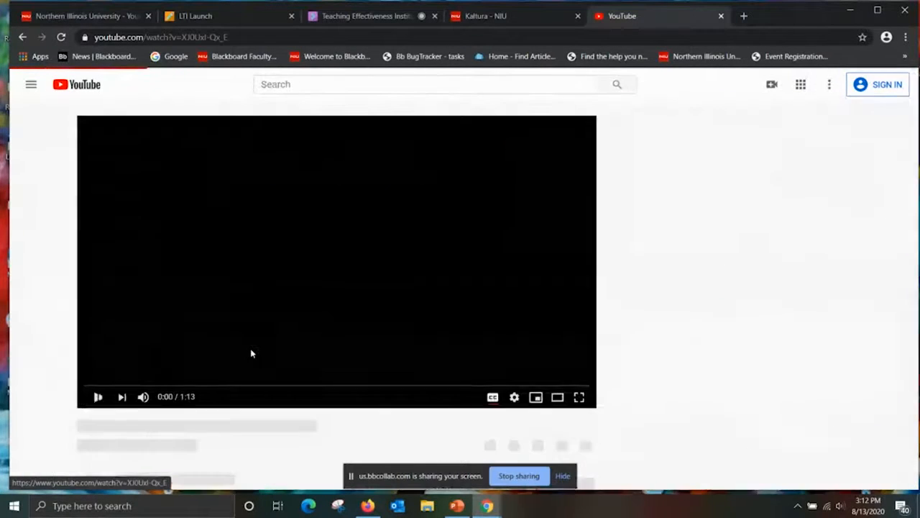
{"action": "left_click", "coordinate": [93, 398]}
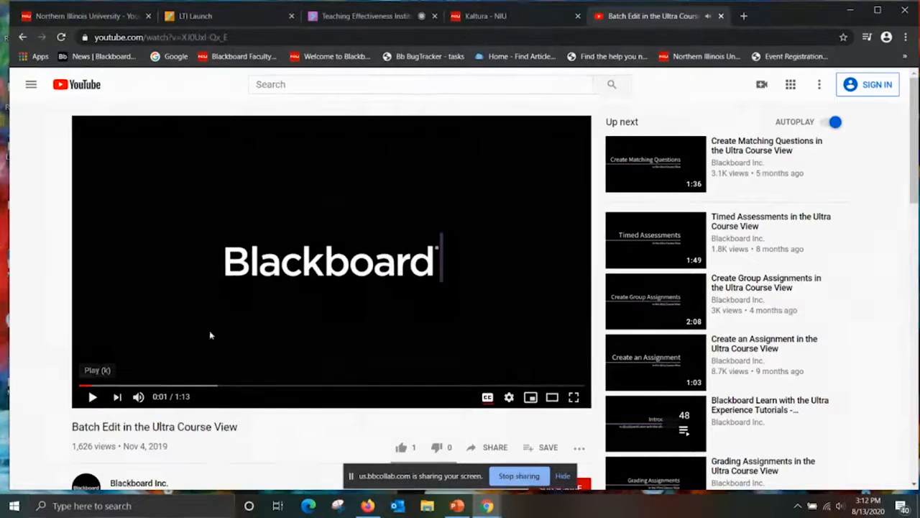
{"action": "left_click", "coordinate": [204, 41]}
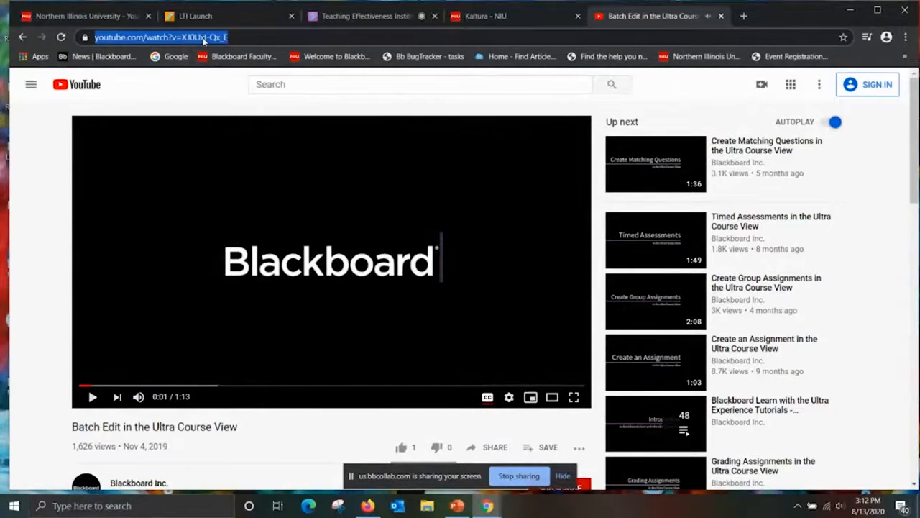
{"action": "left_click", "coordinate": [203, 38]}
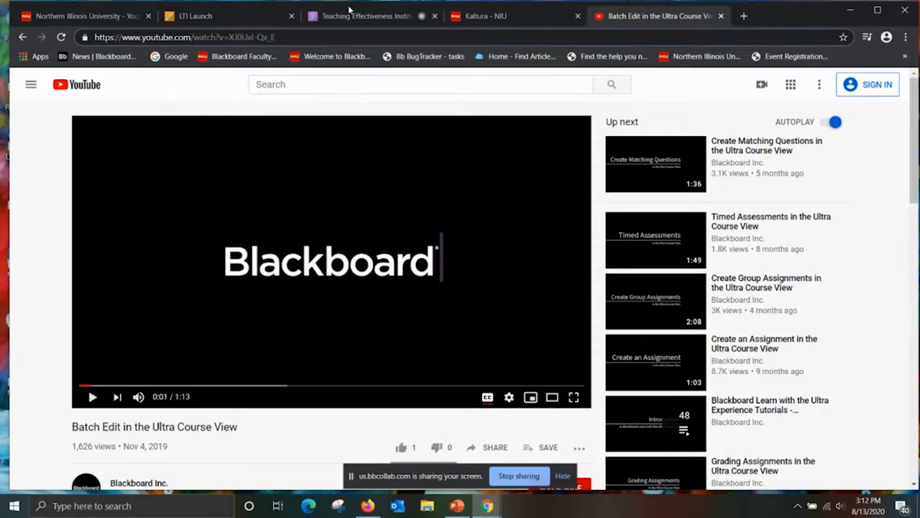
{"action": "left_click", "coordinate": [225, 17]}
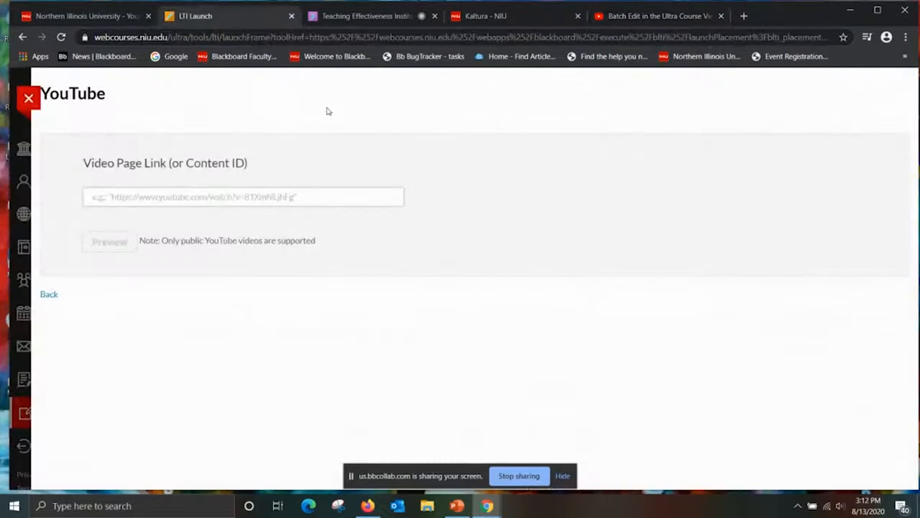
{"action": "type", "text": "https://www.youtube.com/watch?v=2w-ibl-pabg"}
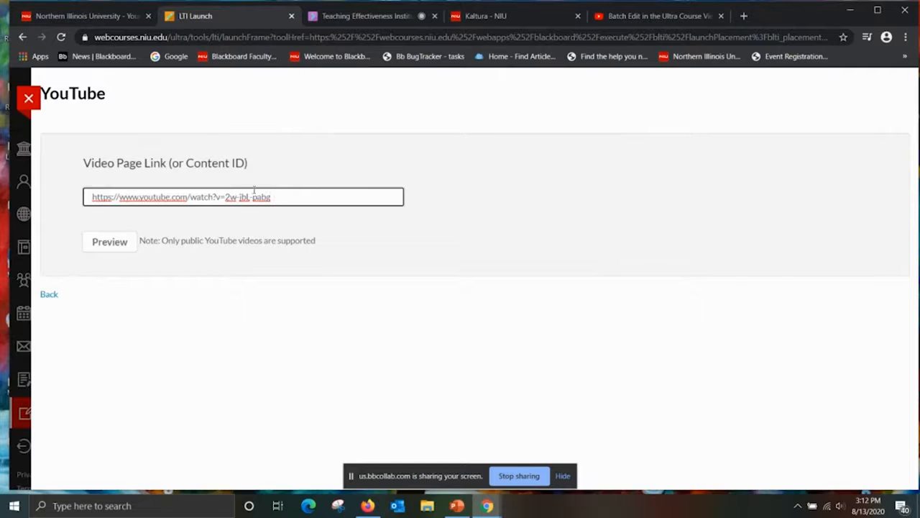
{"action": "left_click", "coordinate": [124, 245]}
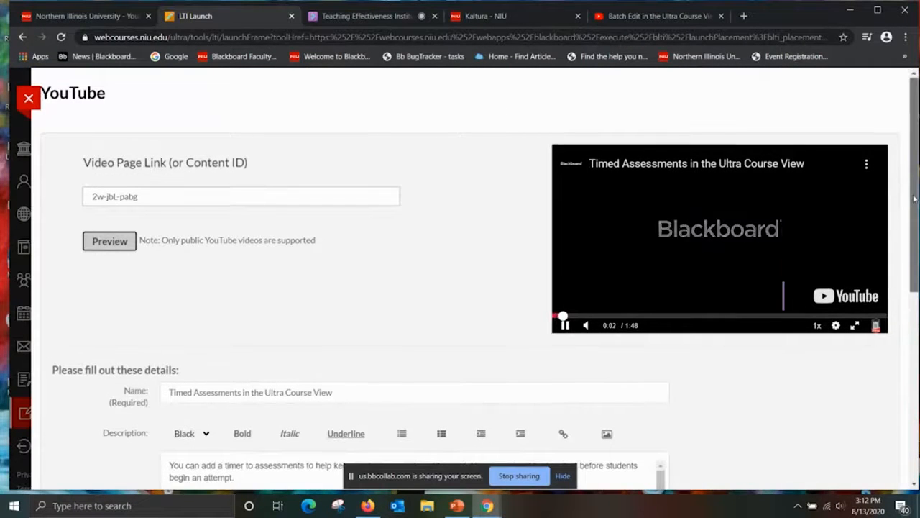
Review the video's prefilled details, save the entry as Private and return to My Media.
{"action": "scroll", "coordinate": [915, 198], "scroll_direction": "down", "scroll_amount": 3}
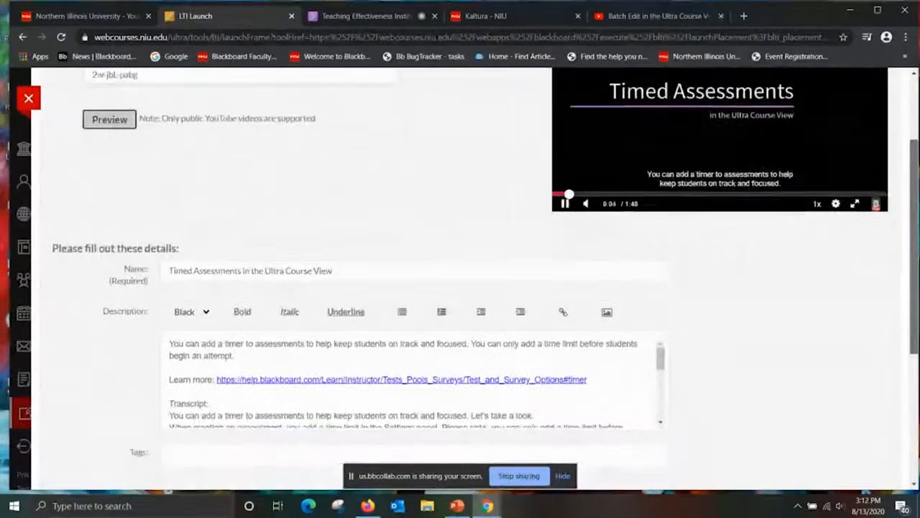
{"action": "left_click_drag", "start_coordinate": [915, 246], "coordinate": [915, 263]}
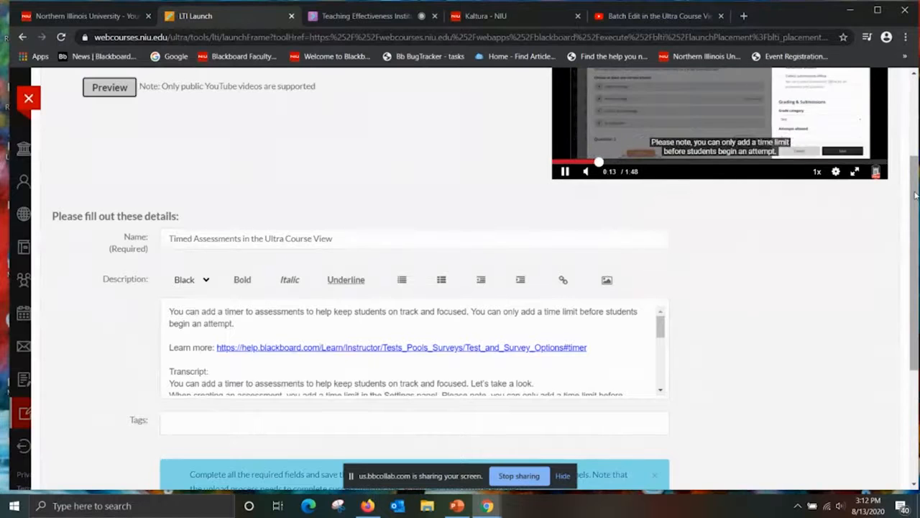
{"action": "mouse_move", "coordinate": [916, 194]}
{"action": "left_mouse_down"}
{"action": "mouse_move", "coordinate": [914, 267]}
{"action": "mouse_move", "coordinate": [913, 196]}
{"action": "left_mouse_up"}
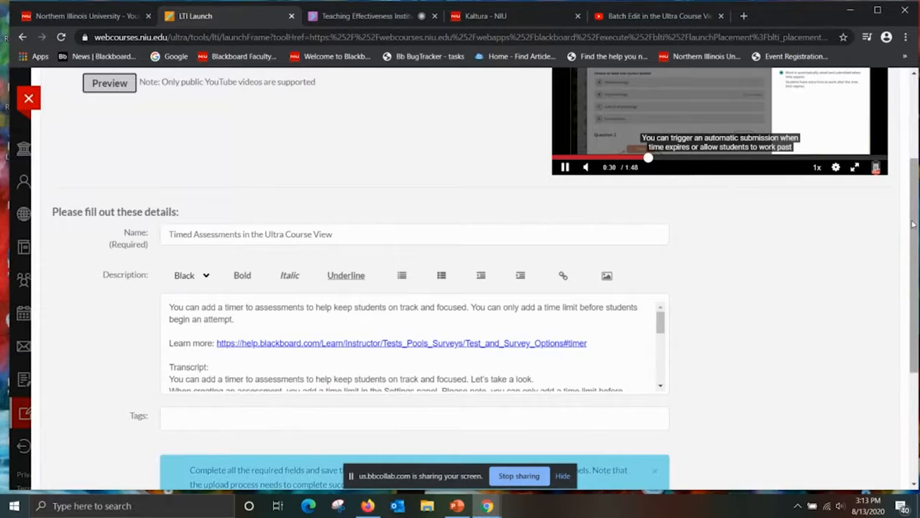
{"action": "left_click_drag", "start_coordinate": [912, 225], "coordinate": [917, 361]}
{"action": "left_click", "coordinate": [185, 410]}
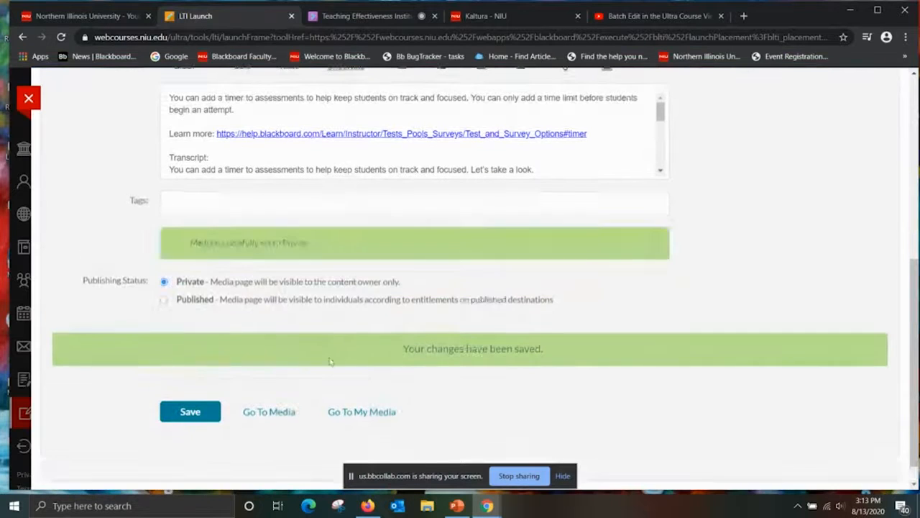
{"action": "left_click", "coordinate": [356, 414]}
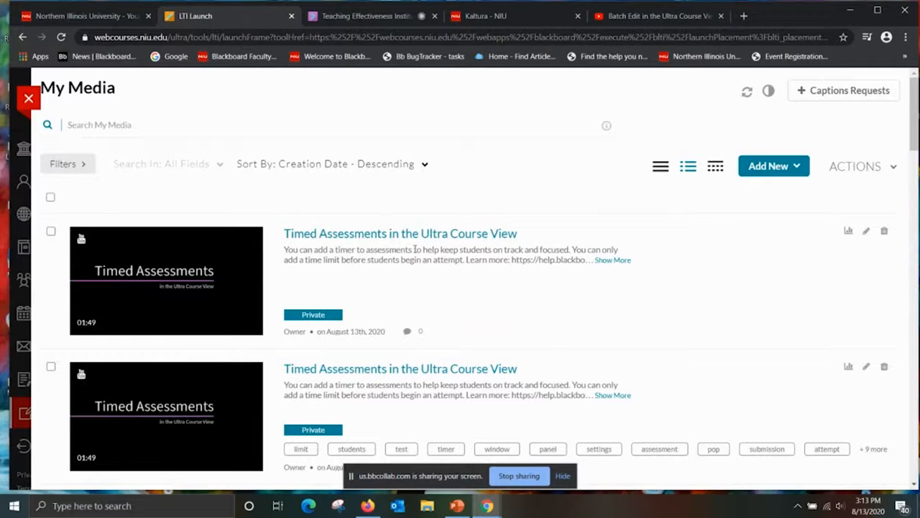
Look through the My Media library for a short recording suitable for editing.
{"action": "left_click", "coordinate": [796, 167]}
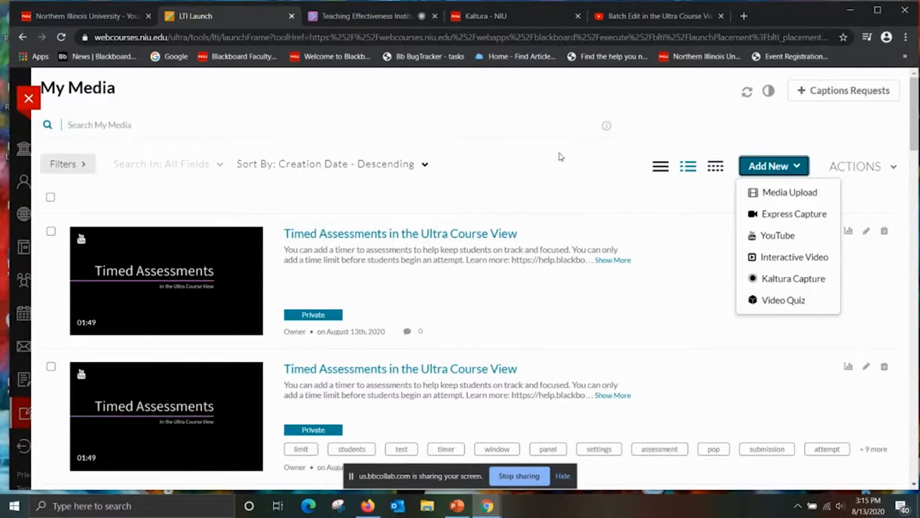
{"action": "left_click_drag", "start_coordinate": [912, 101], "coordinate": [913, 475]}
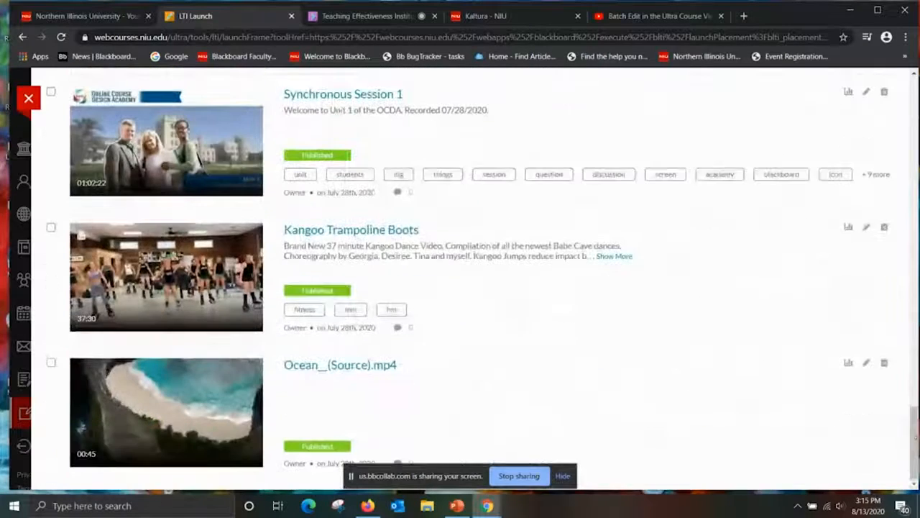
{"action": "left_click", "coordinate": [914, 486]}
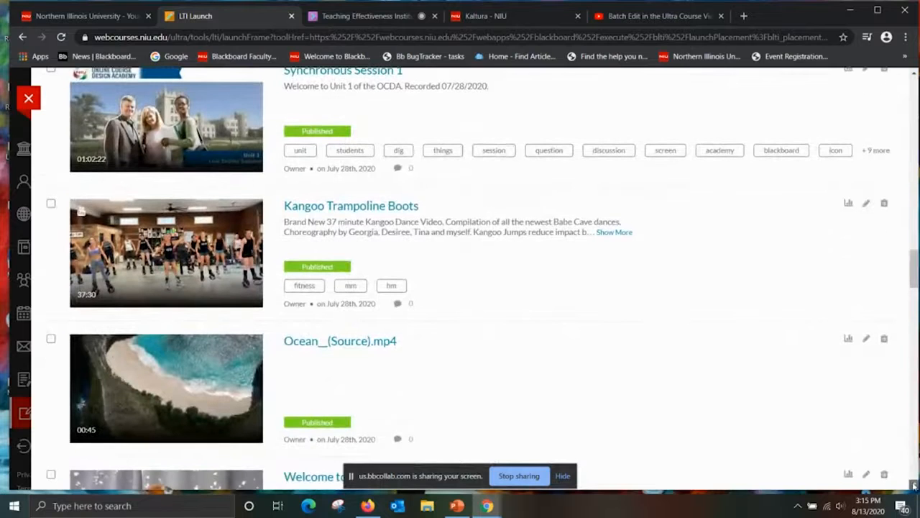
{"action": "left_click", "coordinate": [914, 486]}
{"action": "left_click_drag", "start_coordinate": [913, 486], "coordinate": [913, 487]}
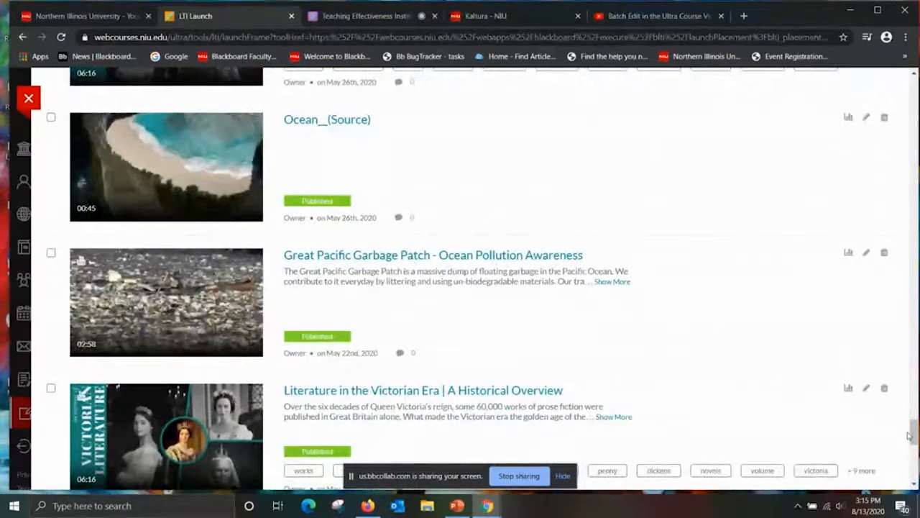
{"action": "left_click_drag", "start_coordinate": [916, 435], "coordinate": [908, 328]}
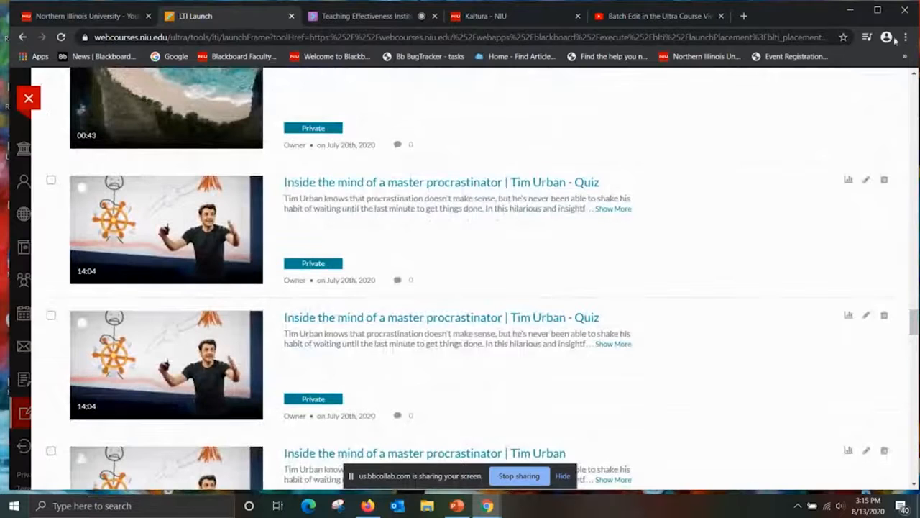
{"action": "left_click_drag", "start_coordinate": [914, 73], "coordinate": [915, 75]}
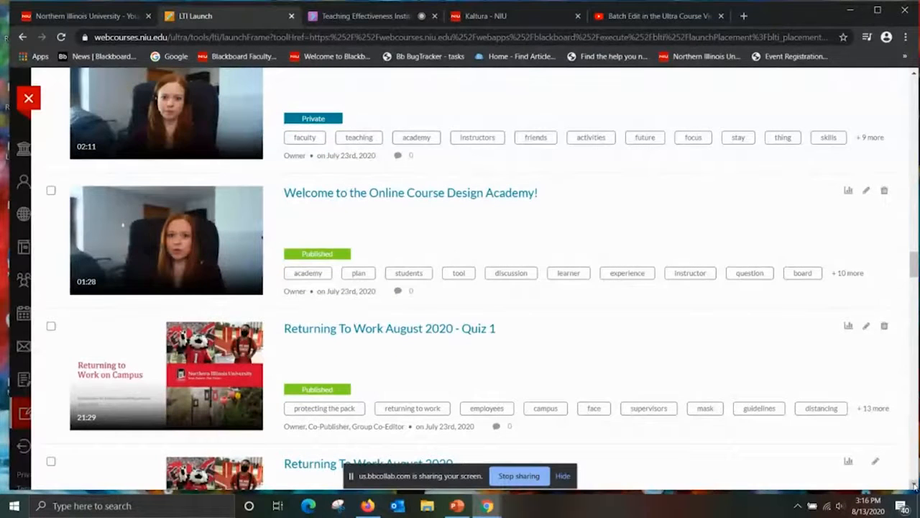
{"action": "left_click_drag", "start_coordinate": [915, 259], "coordinate": [914, 461]}
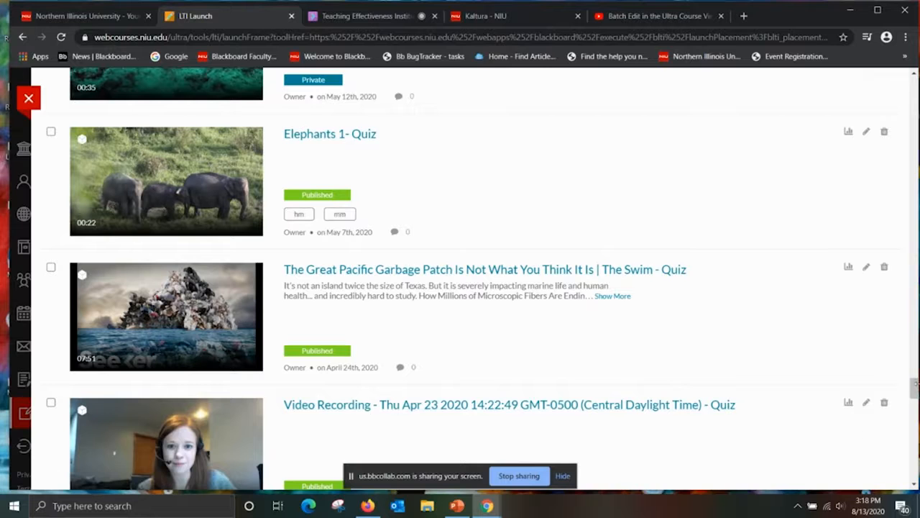
Open the private "Video Recording - Thu Apr 23 2020 14:22:49" entry and launch it in the video editor.
{"action": "left_click_drag", "start_coordinate": [918, 391], "coordinate": [919, 412]}
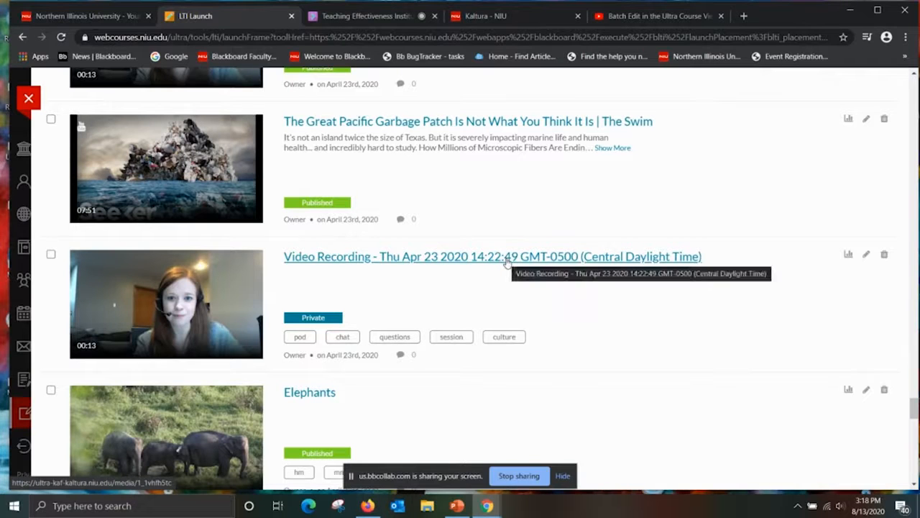
{"action": "left_click", "coordinate": [457, 261]}
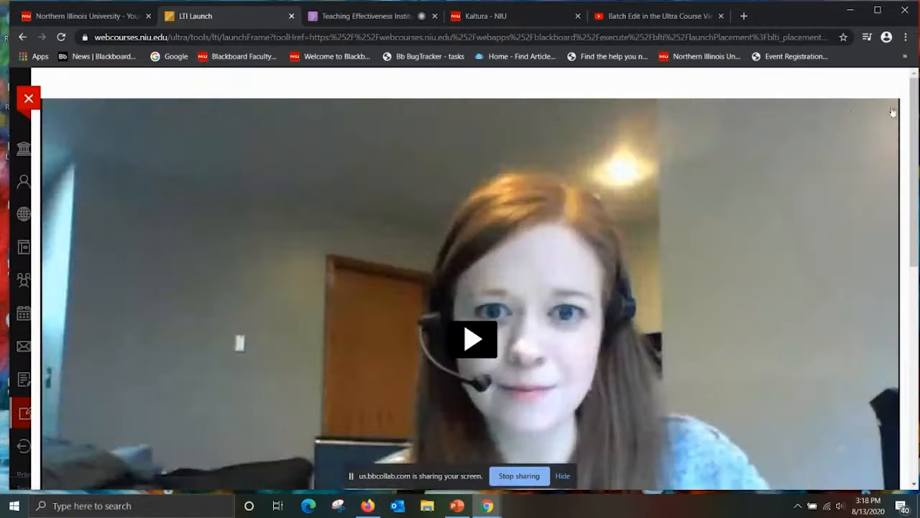
{"action": "left_click_drag", "start_coordinate": [914, 112], "coordinate": [916, 312]}
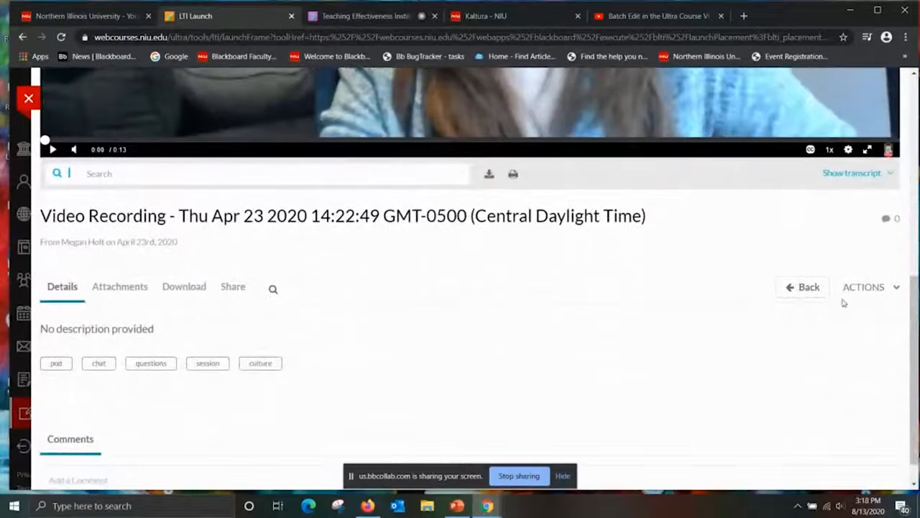
{"action": "left_click", "coordinate": [862, 287]}
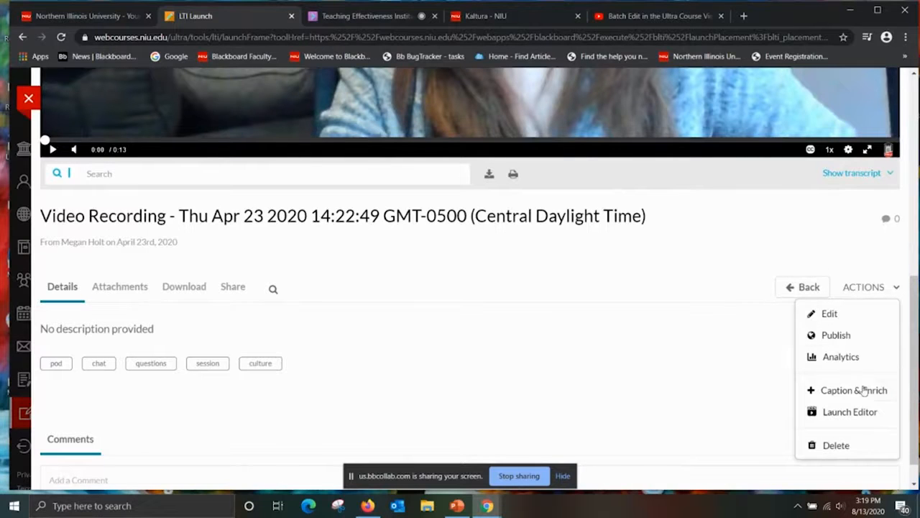
{"action": "left_click", "coordinate": [861, 419]}
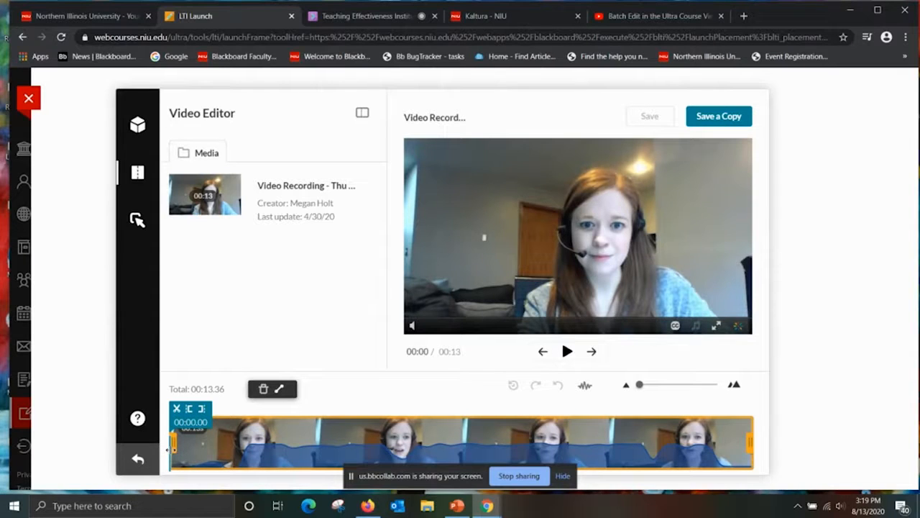
Trim the end of the clip slightly, to a total length of about 13.24 seconds.
{"action": "mouse_move", "coordinate": [173, 446]}
{"action": "left_mouse_down"}
{"action": "mouse_move", "coordinate": [188, 447]}
{"action": "mouse_move", "coordinate": [172, 444]}
{"action": "left_mouse_up"}
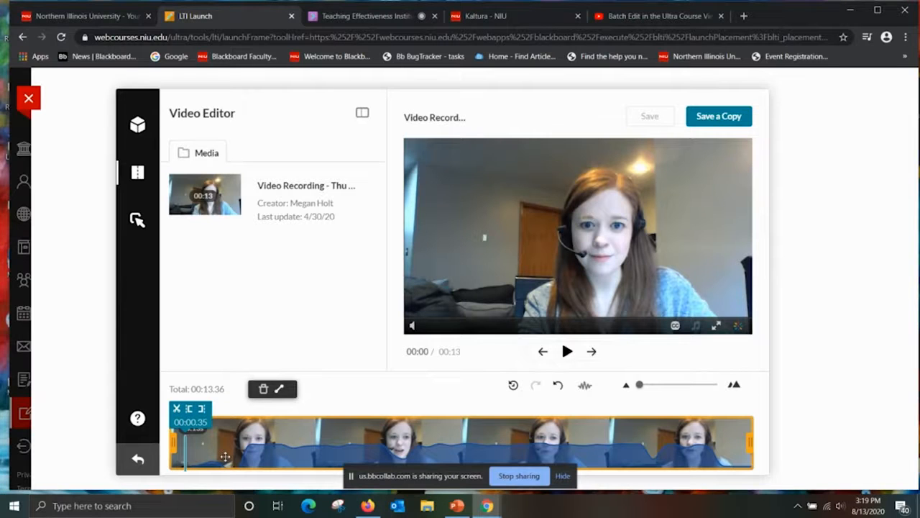
{"action": "left_click_drag", "start_coordinate": [755, 443], "coordinate": [748, 442]}
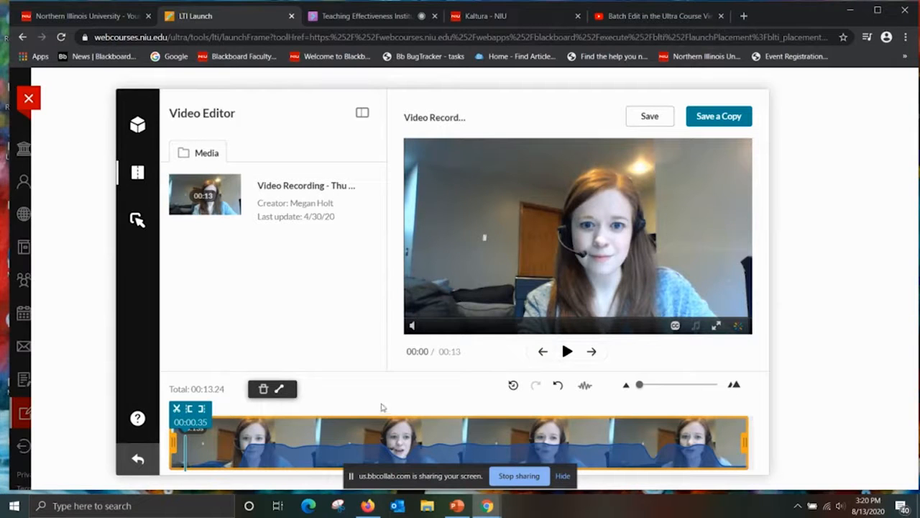
Try to set a 15-second fade-in on the clip.
{"action": "left_click", "coordinate": [278, 391]}
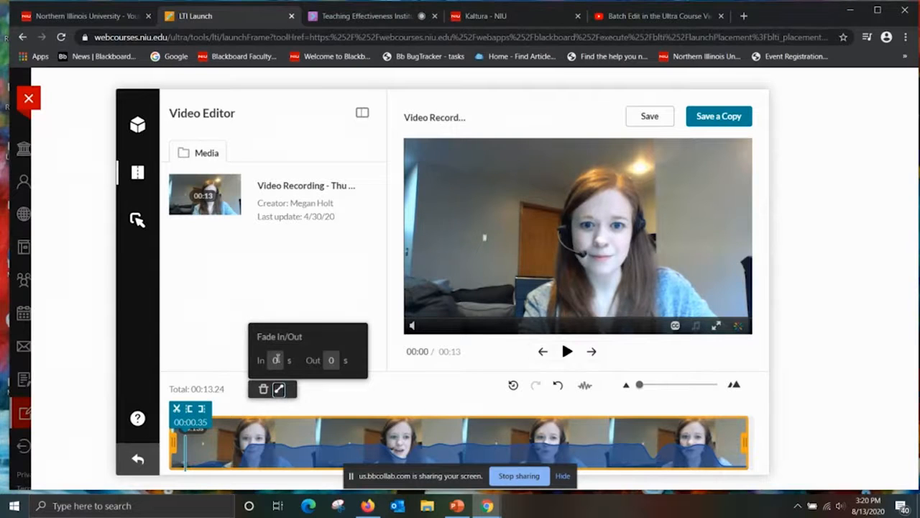
{"action": "left_click", "coordinate": [278, 358]}
{"action": "key", "text": "BackSpace"}
{"action": "type", "text": "15"}
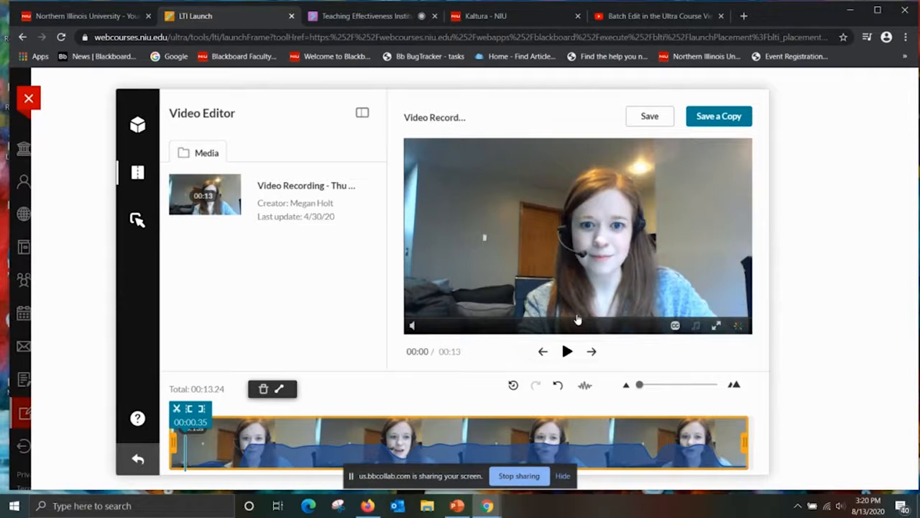
Play the clip, pause it at 00:03.29 and split it there.
{"action": "left_click", "coordinate": [568, 352]}
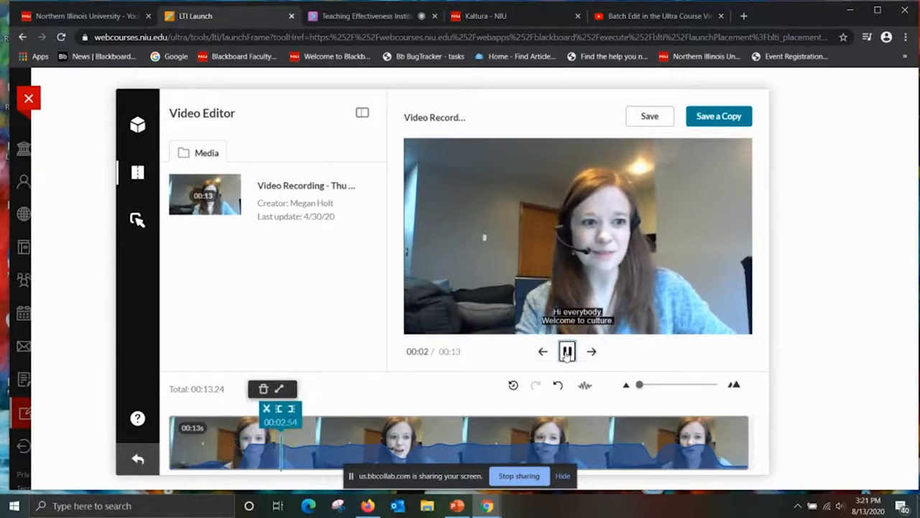
{"action": "left_click", "coordinate": [568, 351]}
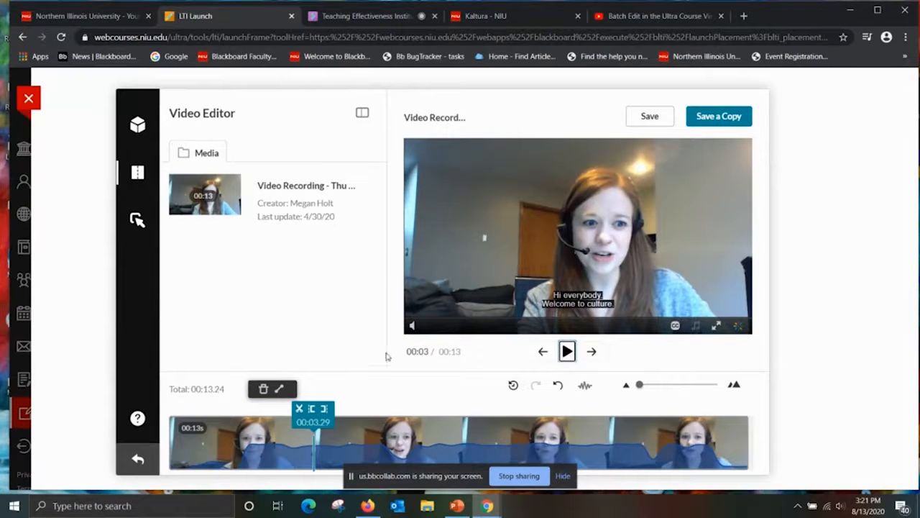
{"action": "left_click", "coordinate": [298, 415]}
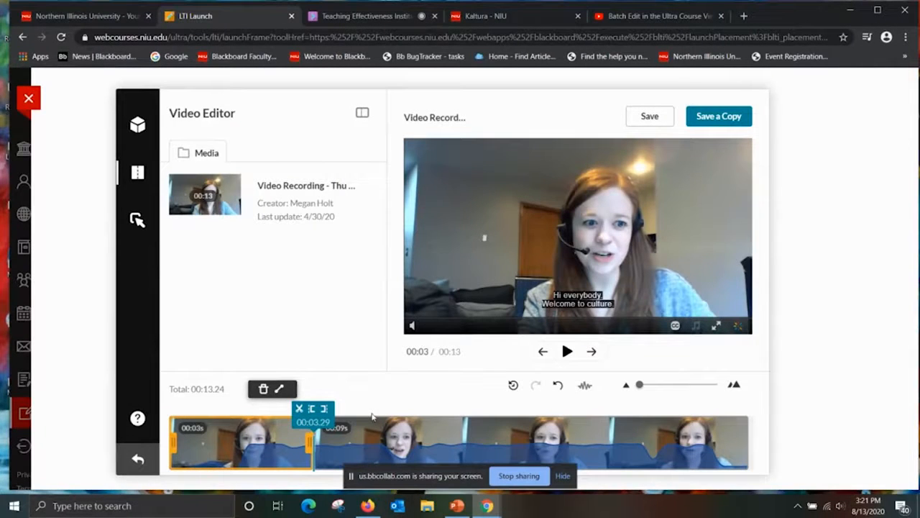
Resume playback, pause at 00:06.78, split the clip there and delete the segment between the two splits.
{"action": "left_click", "coordinate": [567, 351]}
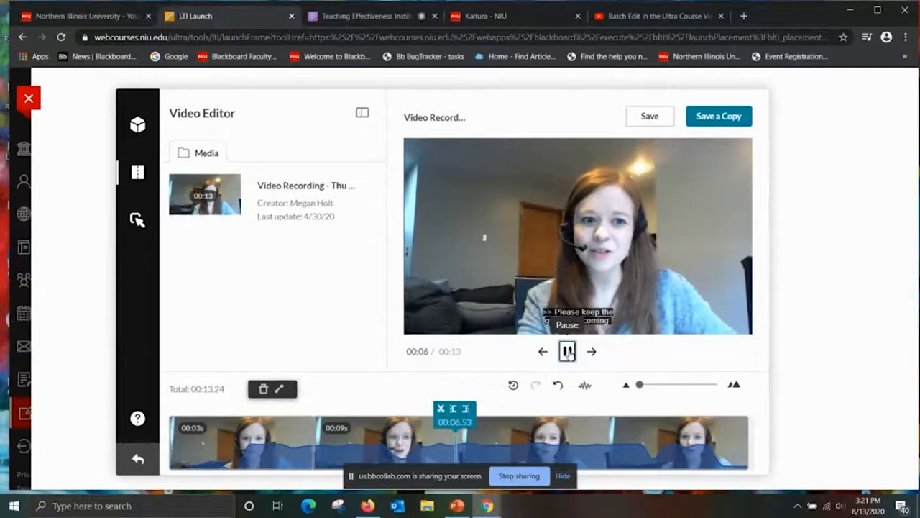
{"action": "left_click", "coordinate": [567, 351]}
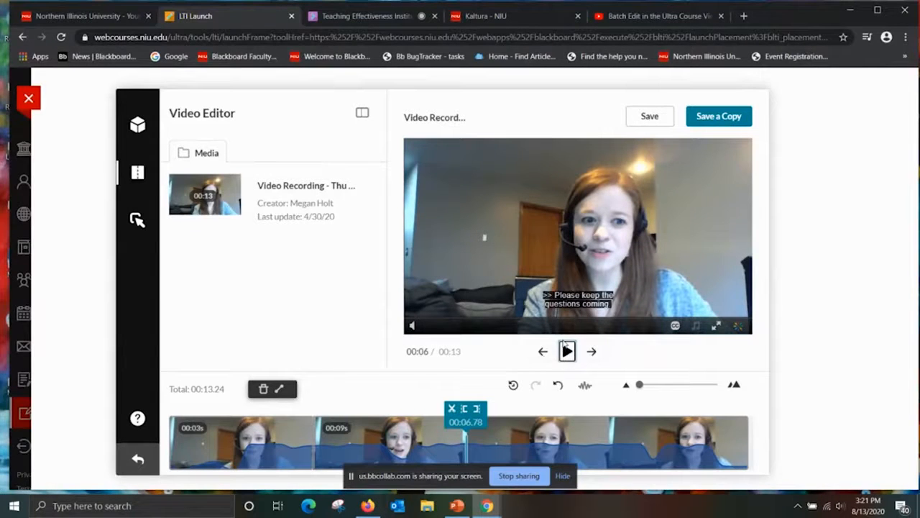
{"action": "left_click", "coordinate": [452, 410]}
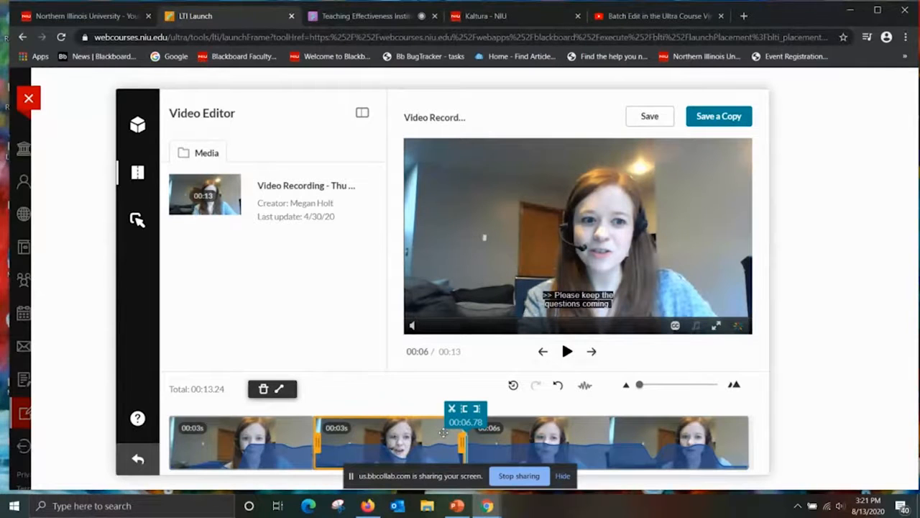
{"action": "left_click", "coordinate": [263, 389]}
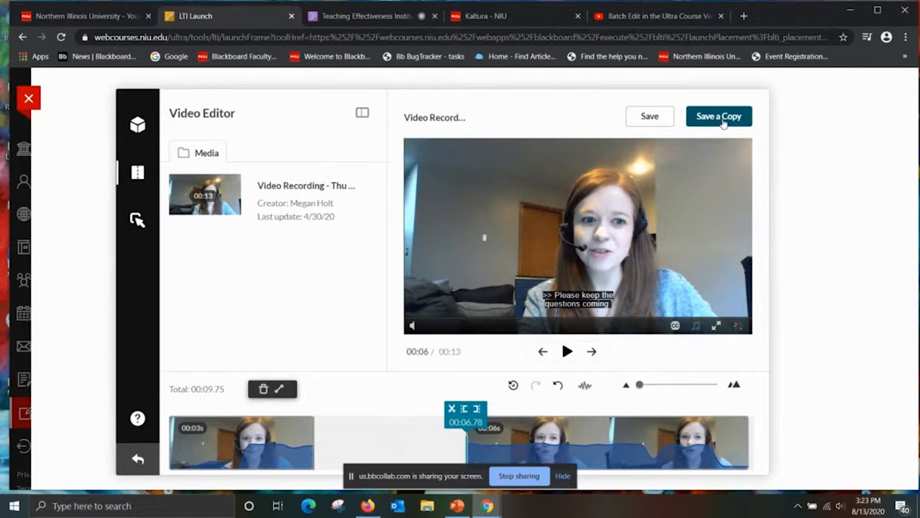
Save the edited video as a copy titled "Clip of Video Recording - Edit2" and dismiss the confirmation.
{"action": "left_click", "coordinate": [719, 117]}
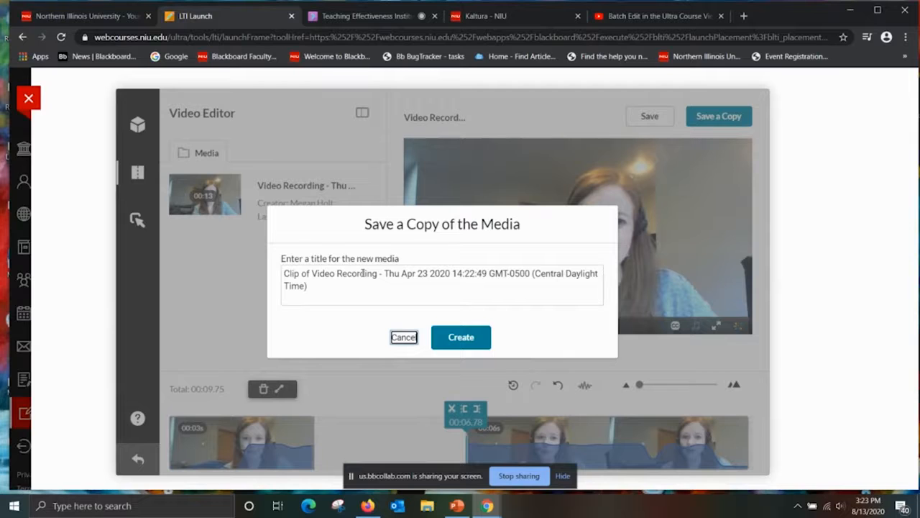
{"action": "left_click_drag", "start_coordinate": [337, 292], "coordinate": [384, 276]}
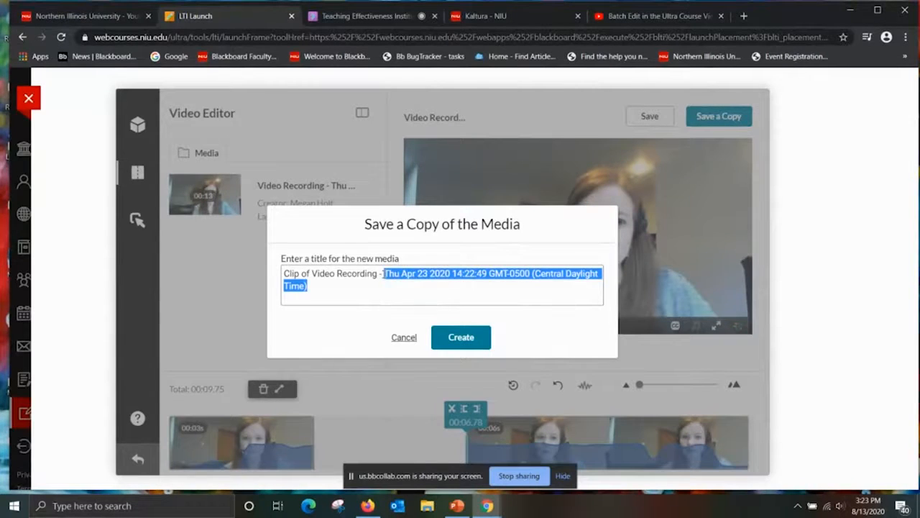
{"action": "type", "text": "Edit"}
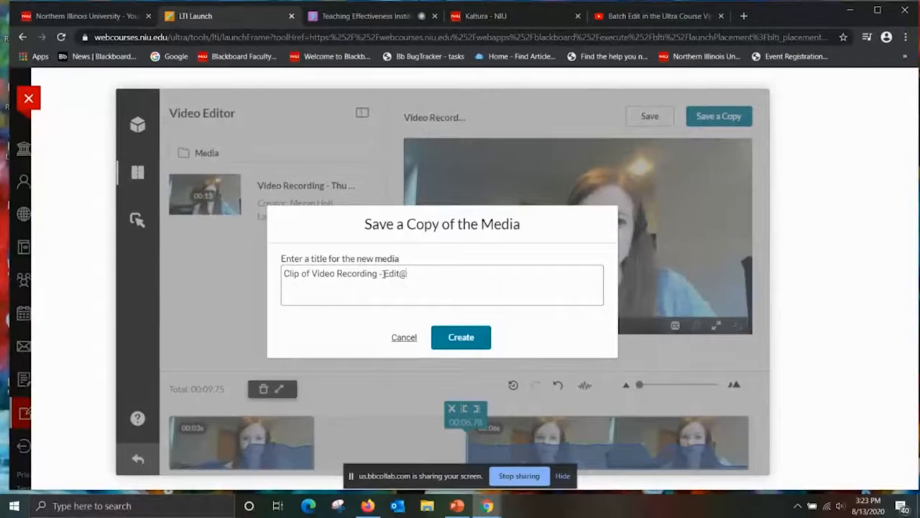
{"action": "type", "text": "2"}
{"action": "left_click", "coordinate": [444, 338]}
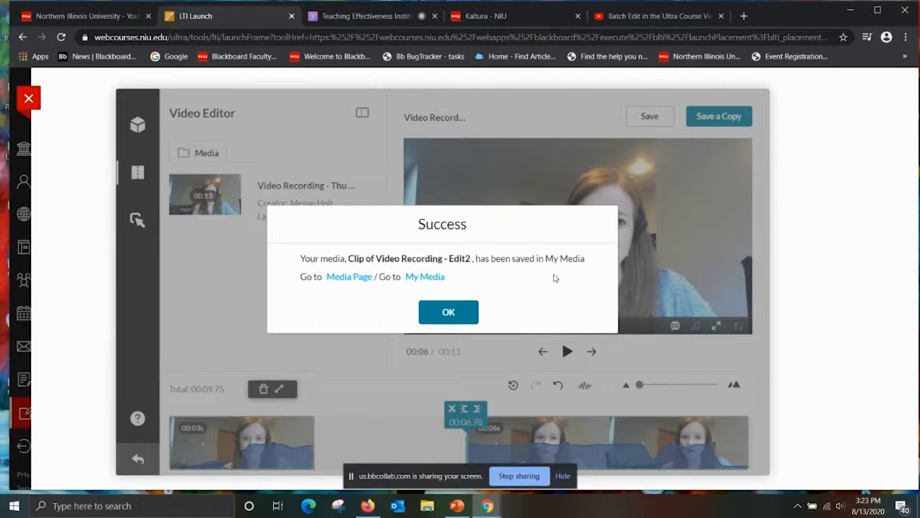
{"action": "left_click", "coordinate": [430, 317]}
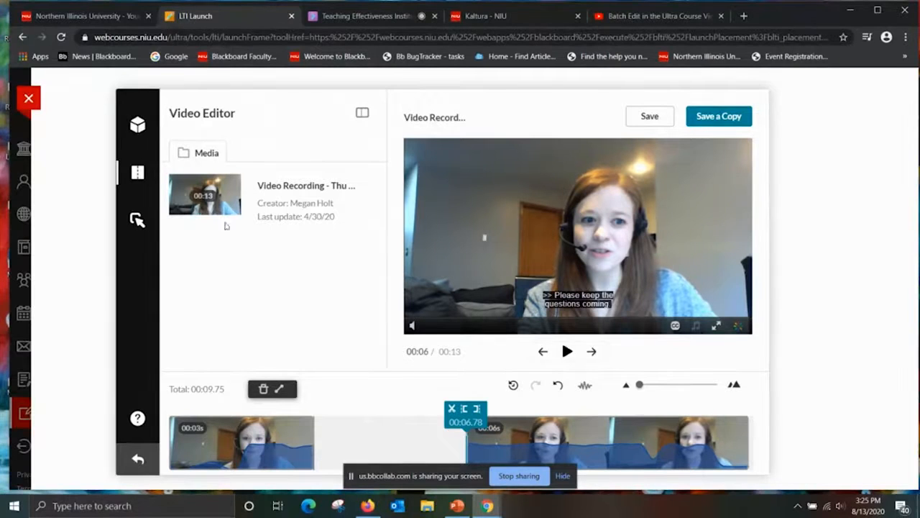
Leave the video editor and open the Sandbox 1 course from the Fall 2019 courses.
{"action": "left_click", "coordinate": [28, 98]}
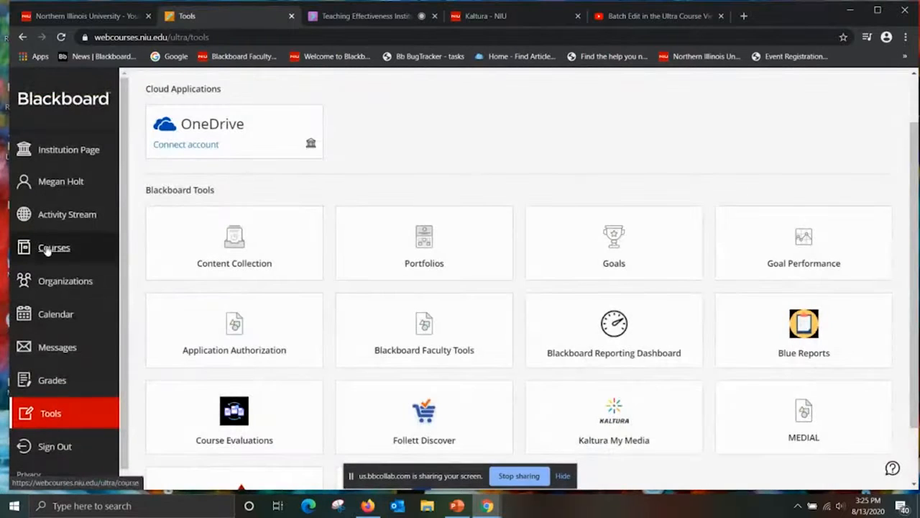
{"action": "left_click", "coordinate": [55, 253]}
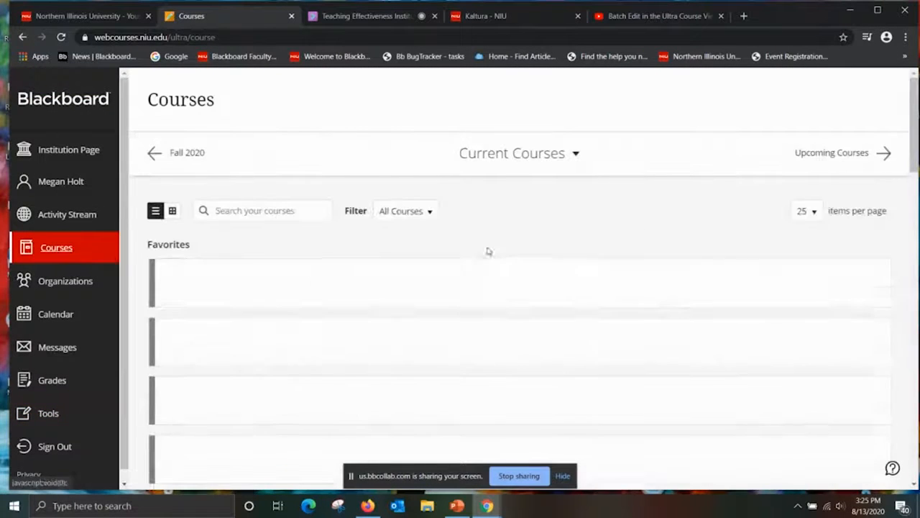
{"action": "left_click", "coordinate": [528, 157]}
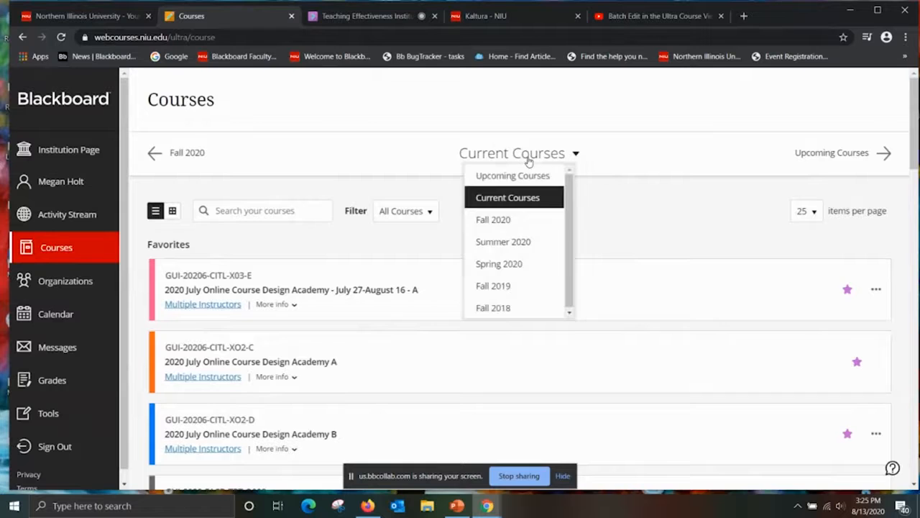
{"action": "left_click", "coordinate": [530, 287]}
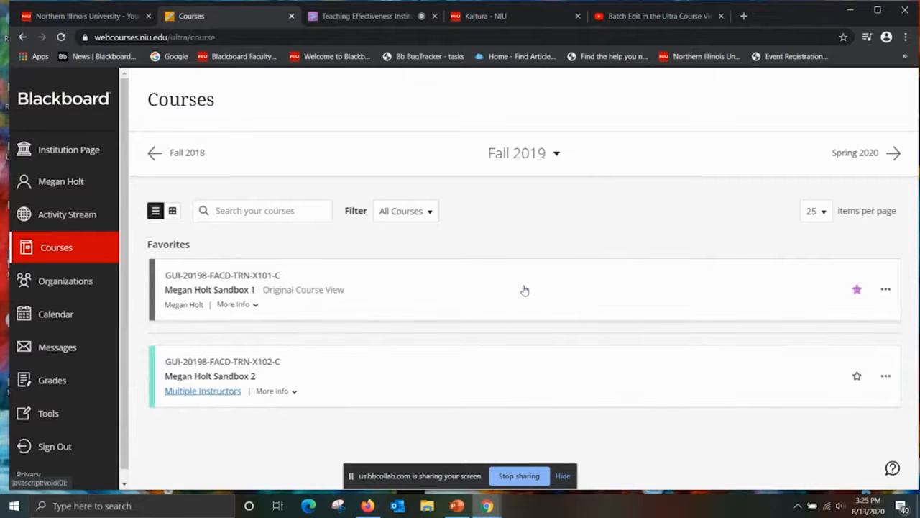
{"action": "left_click", "coordinate": [220, 290]}
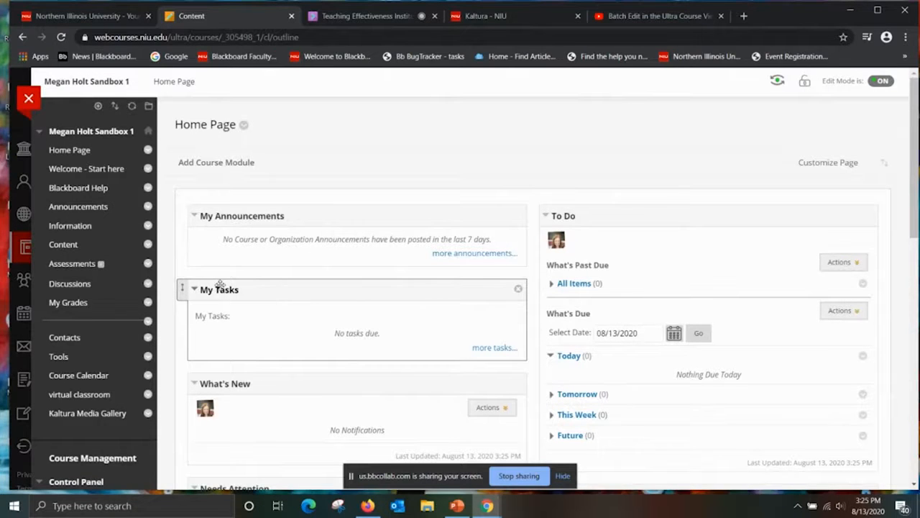
Open the Week 1 folder in the course's Content area.
{"action": "left_click", "coordinate": [74, 242]}
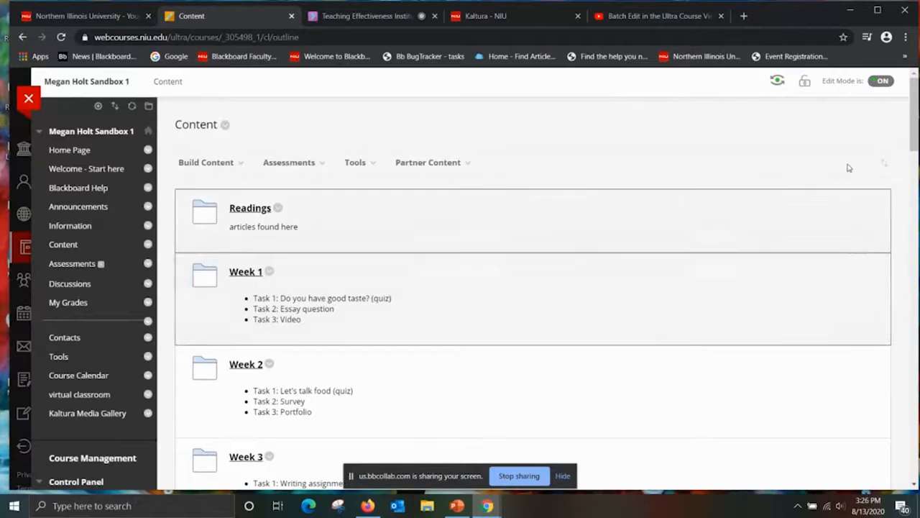
{"action": "left_click_drag", "start_coordinate": [914, 141], "coordinate": [914, 162]}
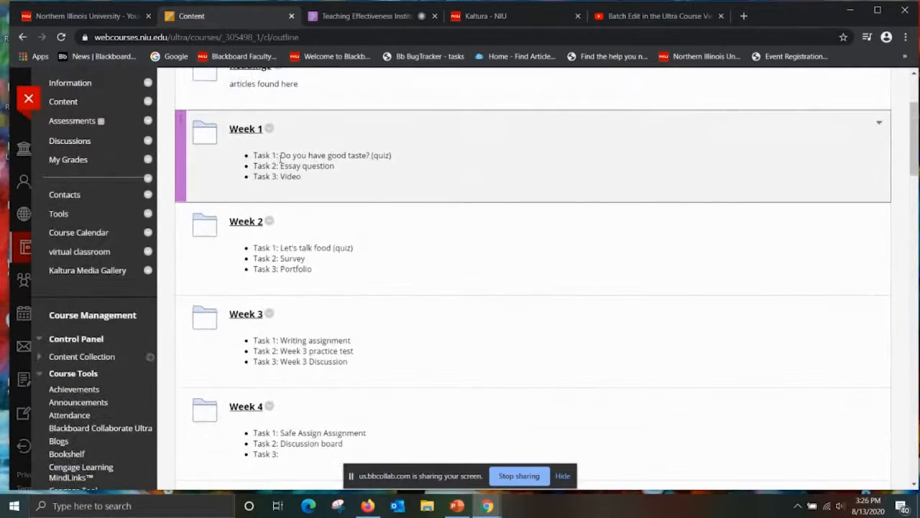
{"action": "left_click", "coordinate": [242, 131]}
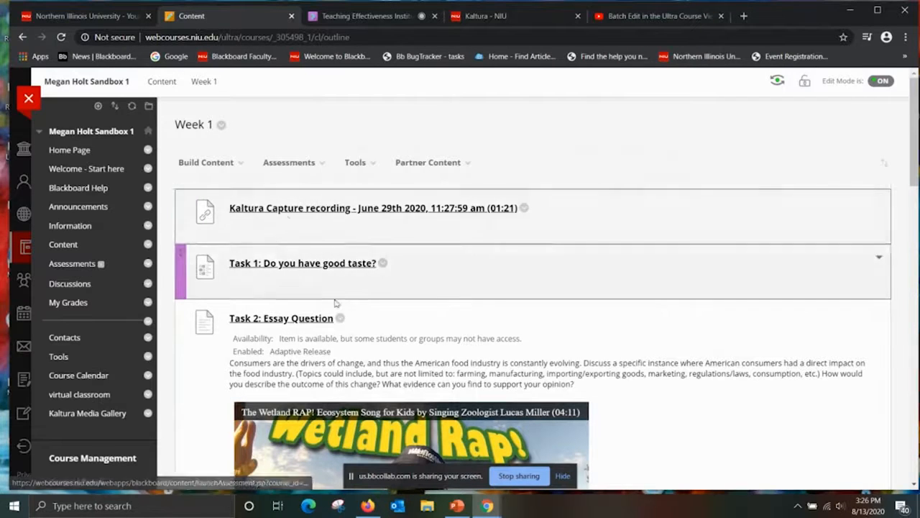
Add a Kaltura Video item to Week 1 by embedding "Clip of Video Recording - Edit2" from My Media.
{"action": "left_click", "coordinate": [236, 162]}
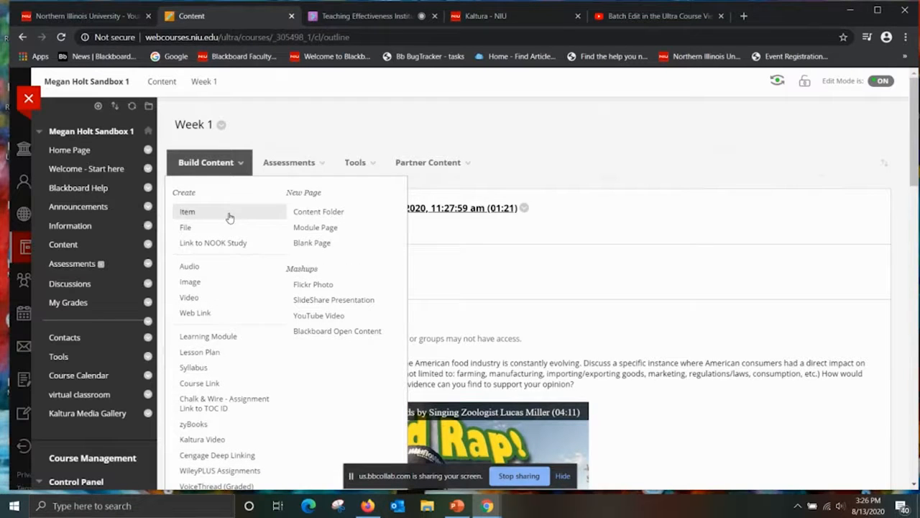
{"action": "left_click", "coordinate": [208, 441]}
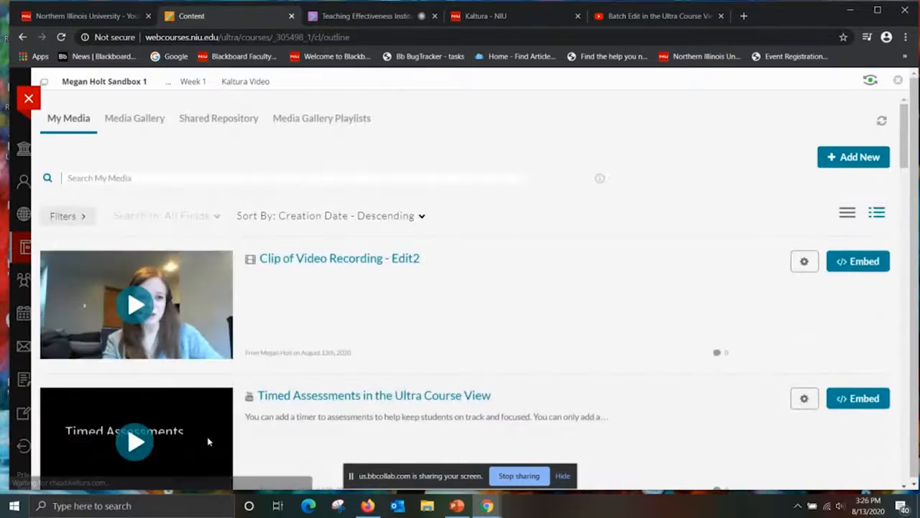
{"action": "left_click_drag", "start_coordinate": [916, 118], "coordinate": [917, 167]}
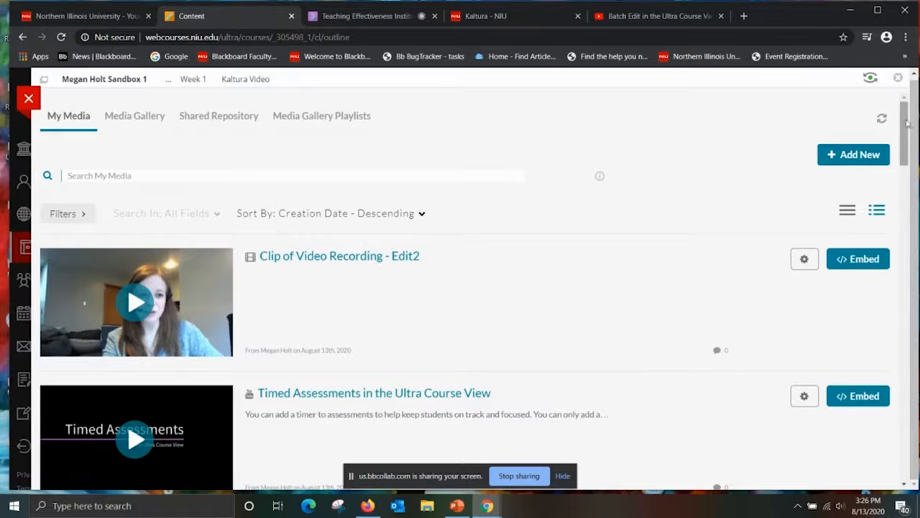
{"action": "mouse_move", "coordinate": [908, 127]}
{"action": "left_mouse_down"}
{"action": "mouse_move", "coordinate": [908, 174]}
{"action": "mouse_move", "coordinate": [908, 132]}
{"action": "left_mouse_up"}
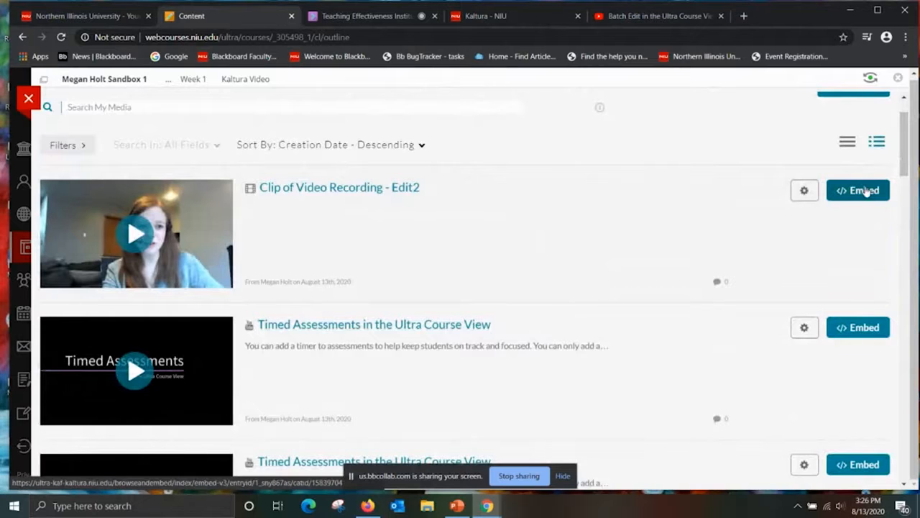
{"action": "left_click", "coordinate": [865, 191]}
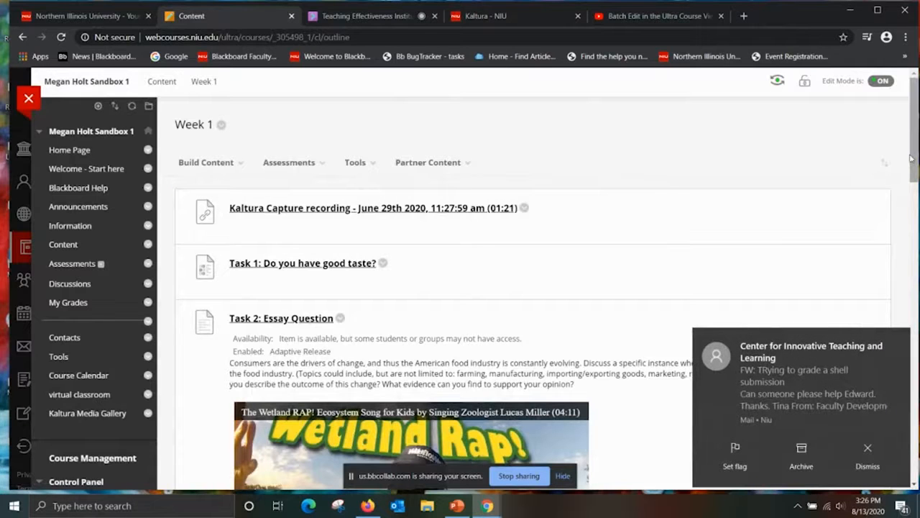
Move the "Clip of Video Recording - Edit2" item up from the end of Week 1 to directly below "new test 1".
{"action": "left_click_drag", "start_coordinate": [913, 156], "coordinate": [917, 449]}
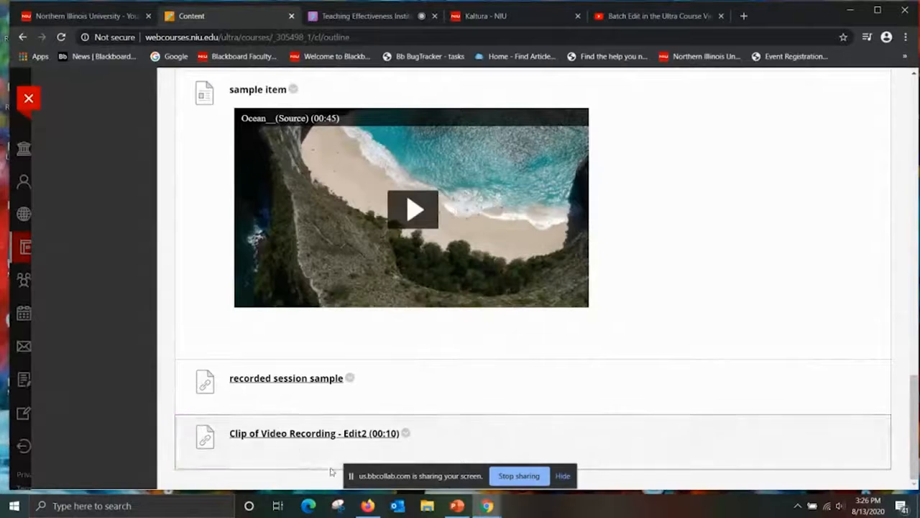
{"action": "mouse_move", "coordinate": [178, 429]}
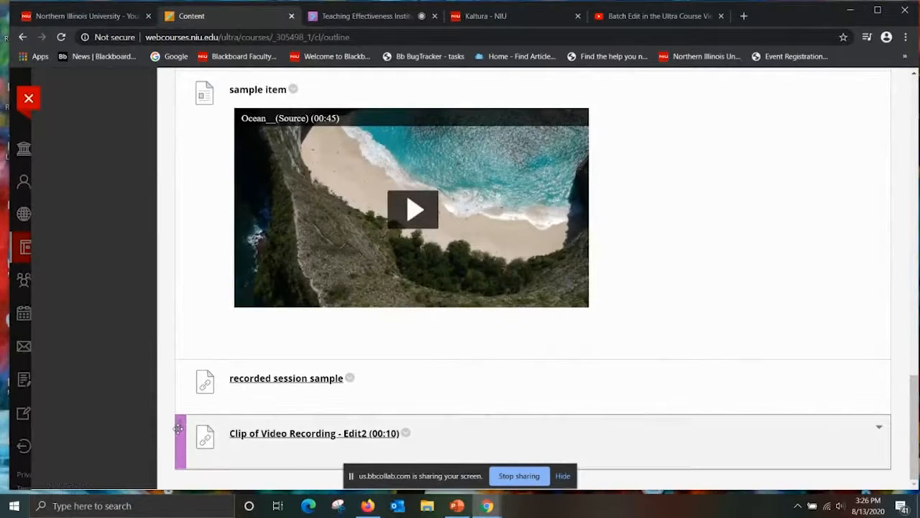
{"action": "left_click_drag", "start_coordinate": [181, 429], "coordinate": [179, 81]}
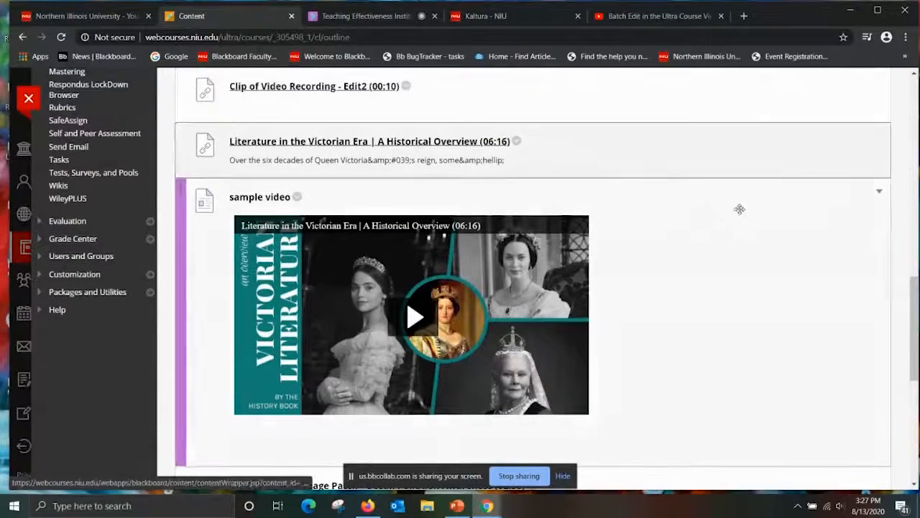
Open the "Clip of Video Recording - Edit2" item to view its video page, and return to the Week 1 folder.
{"action": "left_click_drag", "start_coordinate": [915, 316], "coordinate": [909, 305]}
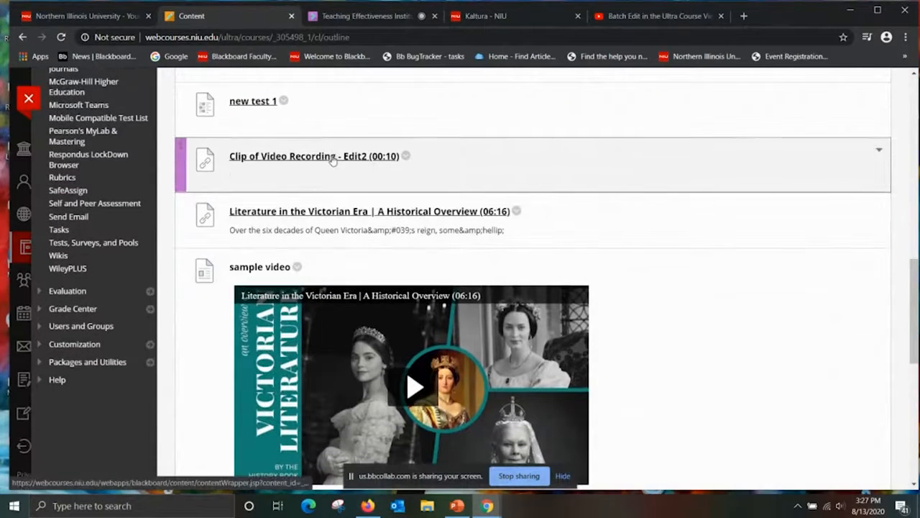
{"action": "left_click", "coordinate": [333, 157]}
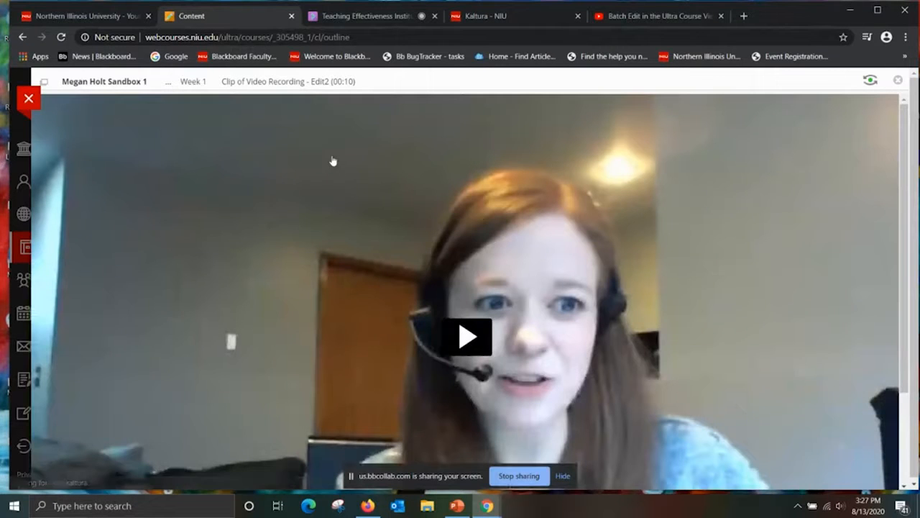
{"action": "left_click_drag", "start_coordinate": [917, 88], "coordinate": [917, 124]}
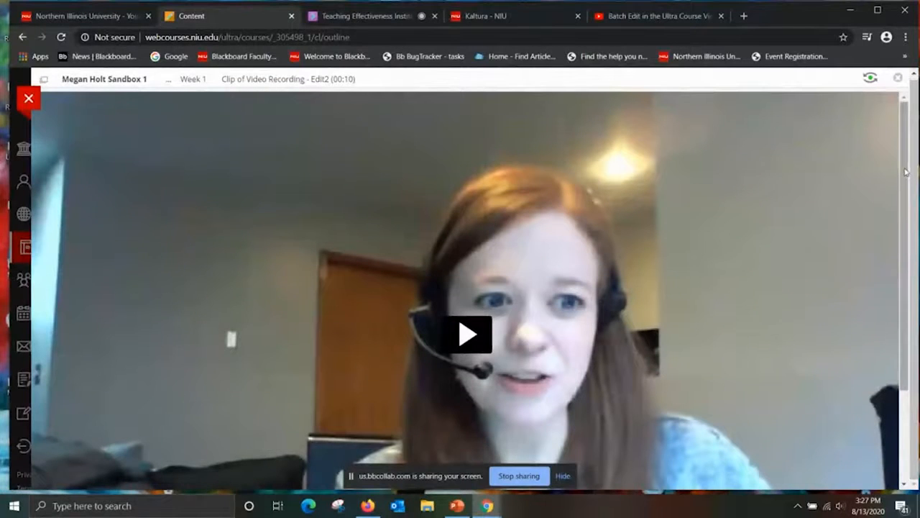
{"action": "scroll", "coordinate": [907, 171], "scroll_direction": "down", "scroll_amount": 2}
{"action": "scroll", "coordinate": [898, 151], "scroll_direction": "up", "scroll_amount": 2}
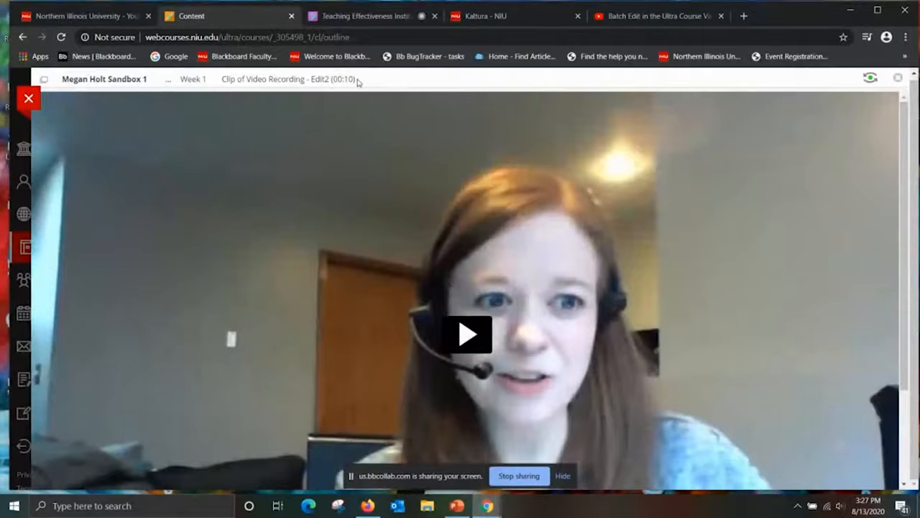
{"action": "left_click", "coordinate": [23, 37]}
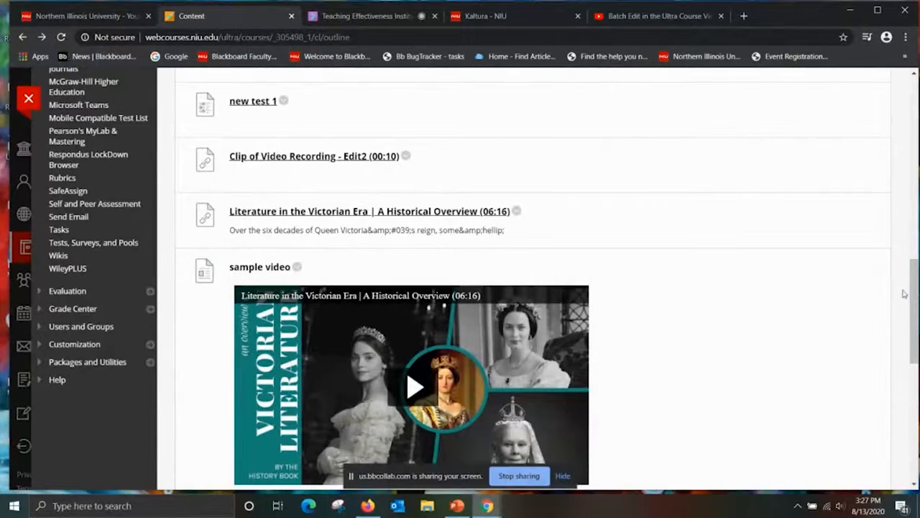
Open "new test 1" in Week 1 to view its begin page, and return to the folder.
{"action": "left_click_drag", "start_coordinate": [916, 292], "coordinate": [915, 256]}
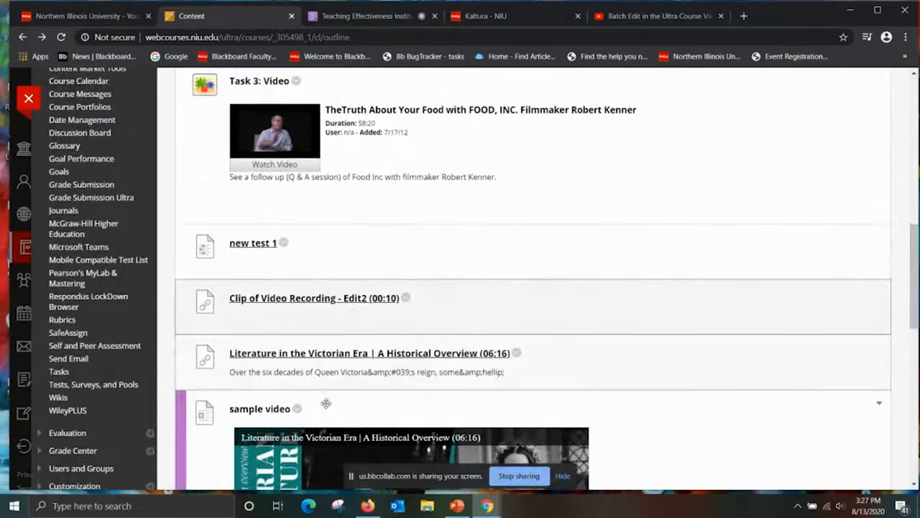
{"action": "left_click", "coordinate": [253, 244]}
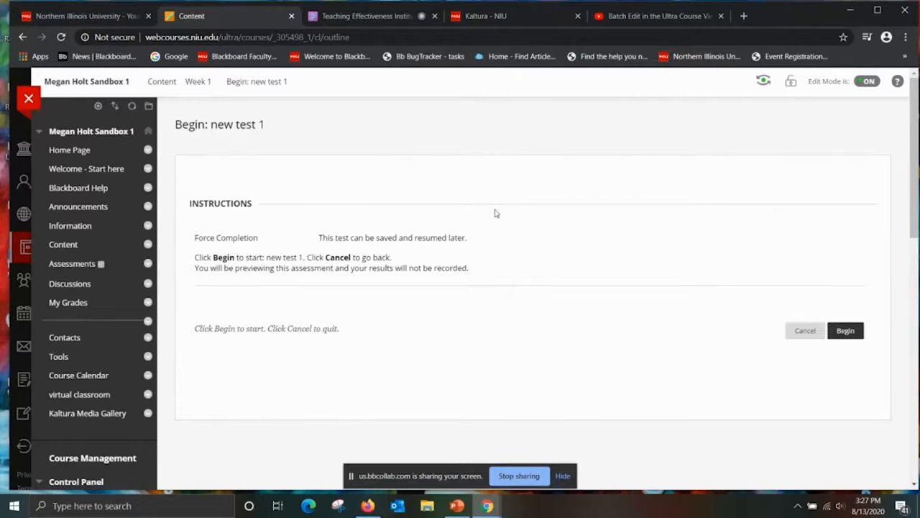
{"action": "left_click", "coordinate": [24, 37]}
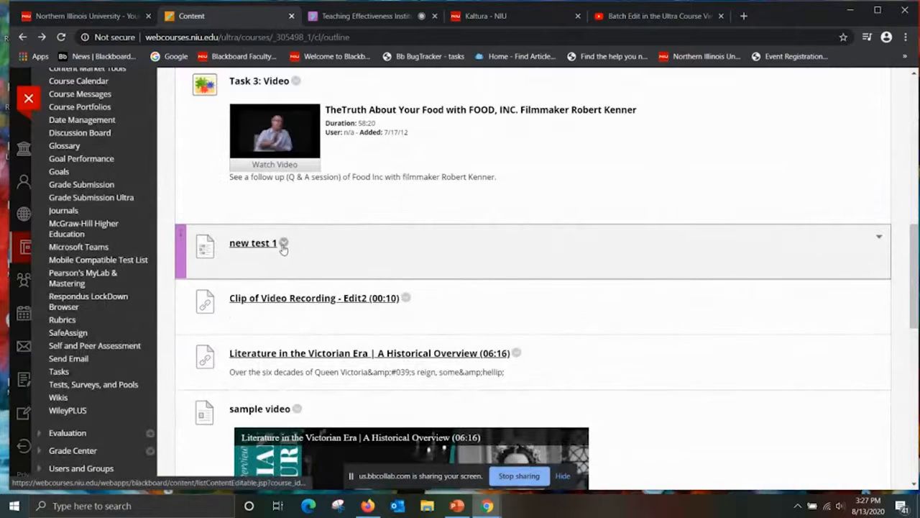
Open "new test 1" for editing and look over its questions in the Test Canvas.
{"action": "left_click", "coordinate": [285, 243]}
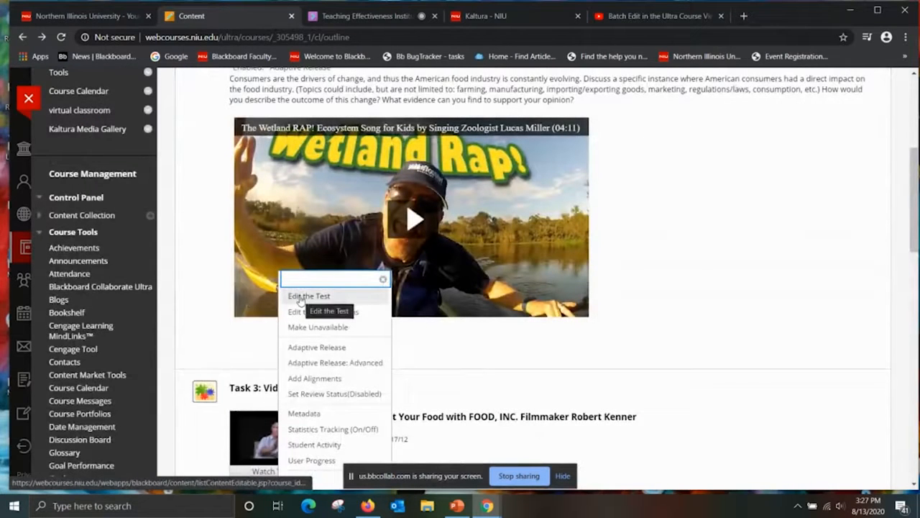
{"action": "left_click", "coordinate": [300, 297]}
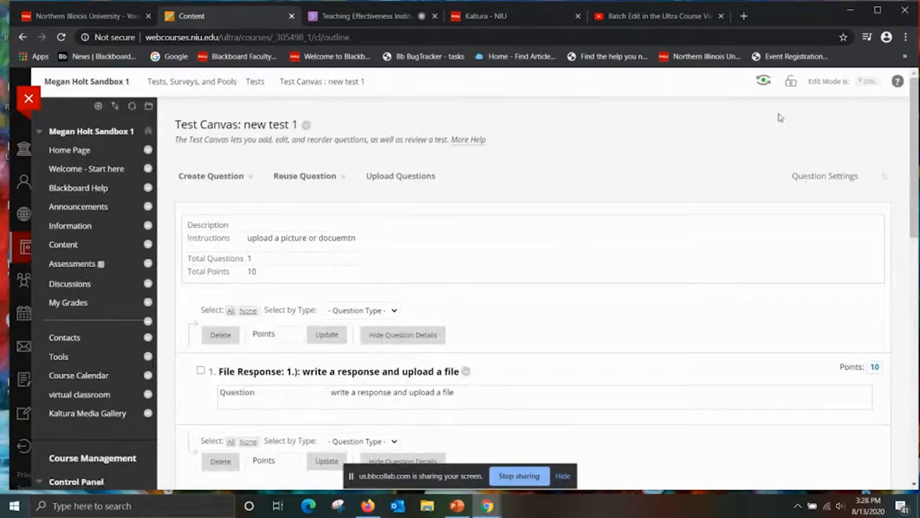
{"action": "scroll", "coordinate": [899, 101], "scroll_direction": "down", "scroll_amount": 5}
{"action": "scroll", "coordinate": [895, 181], "scroll_direction": "up", "scroll_amount": 4}
{"action": "scroll", "coordinate": [892, 259], "scroll_direction": "down", "scroll_amount": 3}
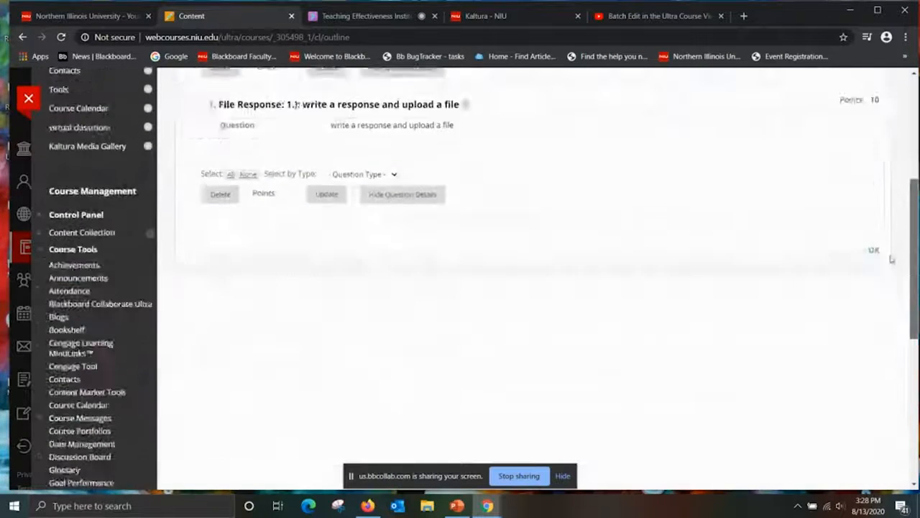
{"action": "scroll", "coordinate": [892, 259], "scroll_direction": "down", "scroll_amount": 4}
{"action": "scroll", "coordinate": [853, 177], "scroll_direction": "up", "scroll_amount": 5}
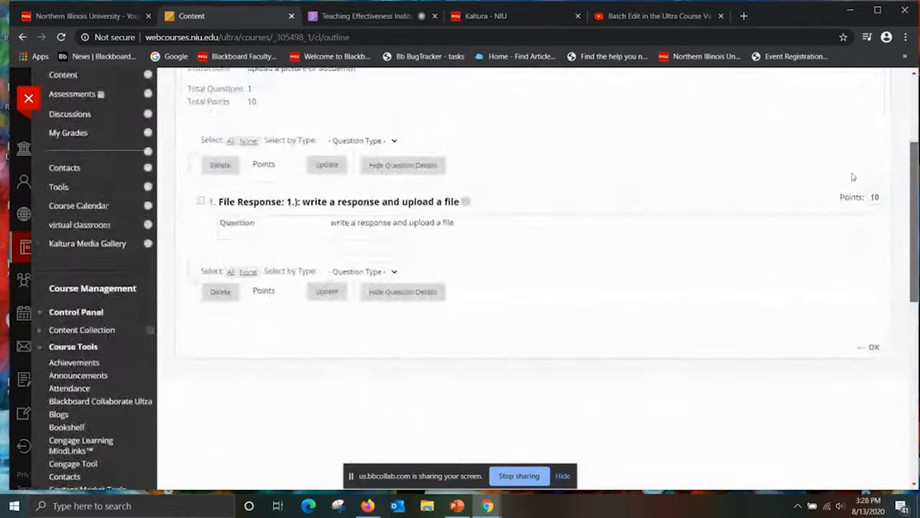
Leave the test, reopen the Sandbox 1 course and go to the Week 1 folder in its Content area.
{"action": "left_click", "coordinate": [29, 97]}
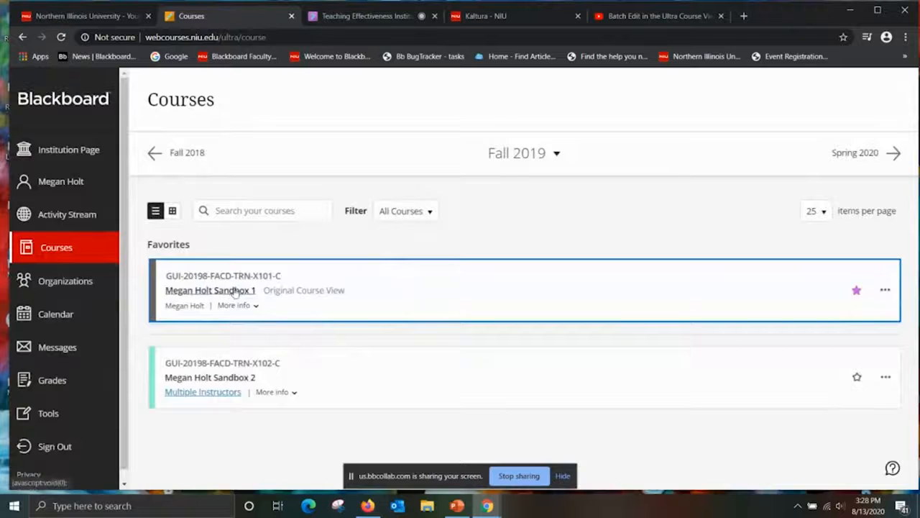
{"action": "left_click", "coordinate": [237, 290]}
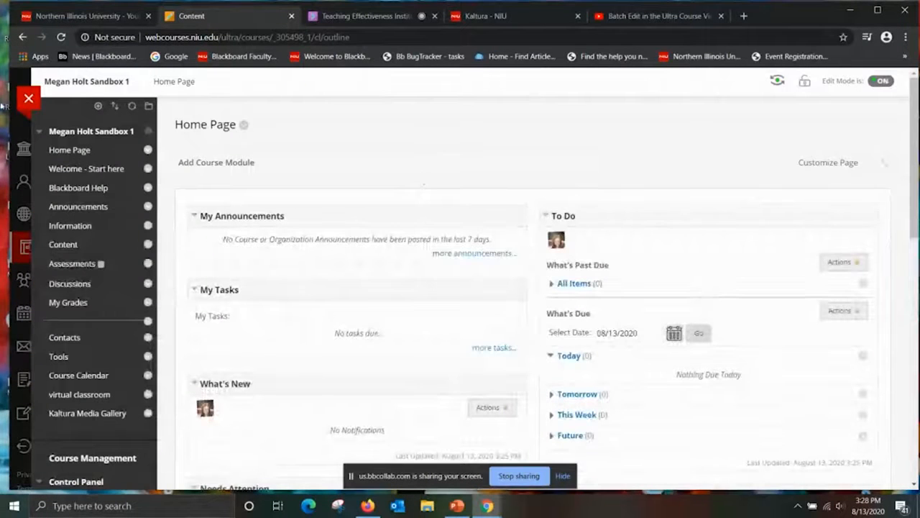
{"action": "left_click", "coordinate": [63, 245]}
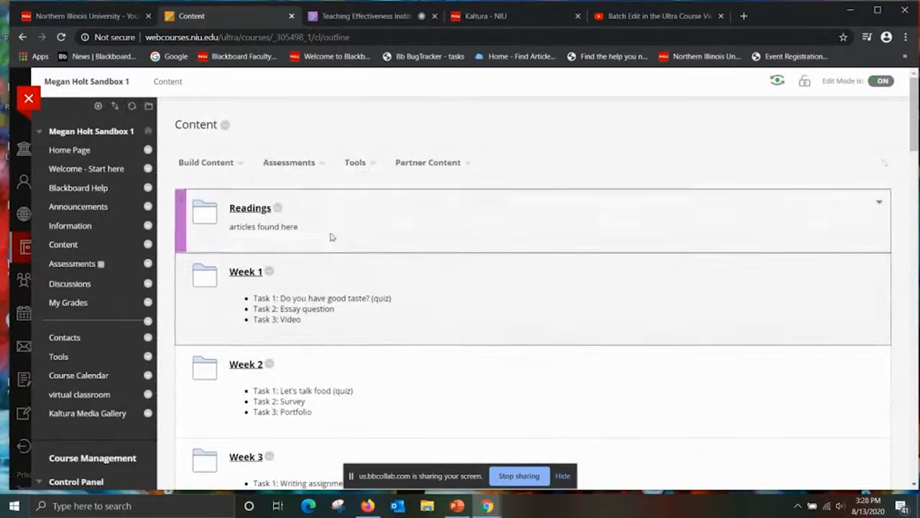
{"action": "left_click", "coordinate": [247, 280]}
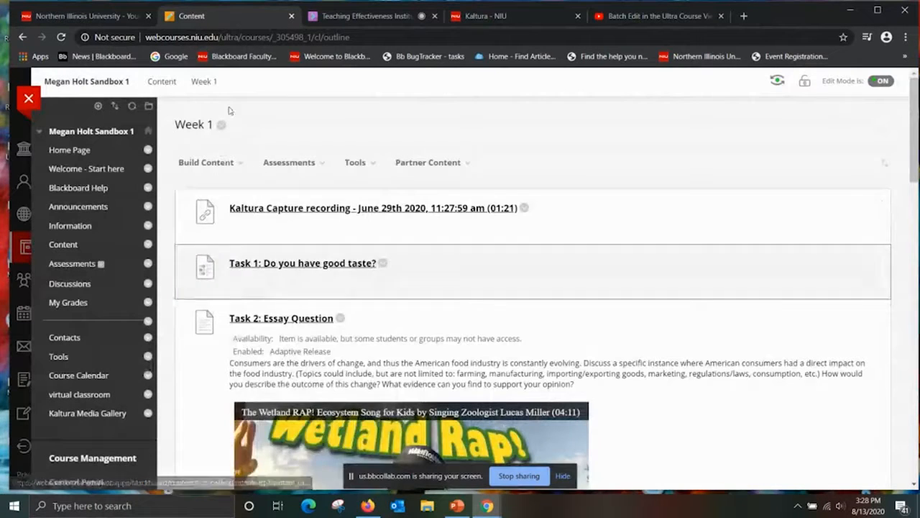
Start a new content item in Week 1 and name it "Sample item with video".
{"action": "mouse_move", "coordinate": [211, 172]}
{"action": "left_click", "coordinate": [187, 212]}
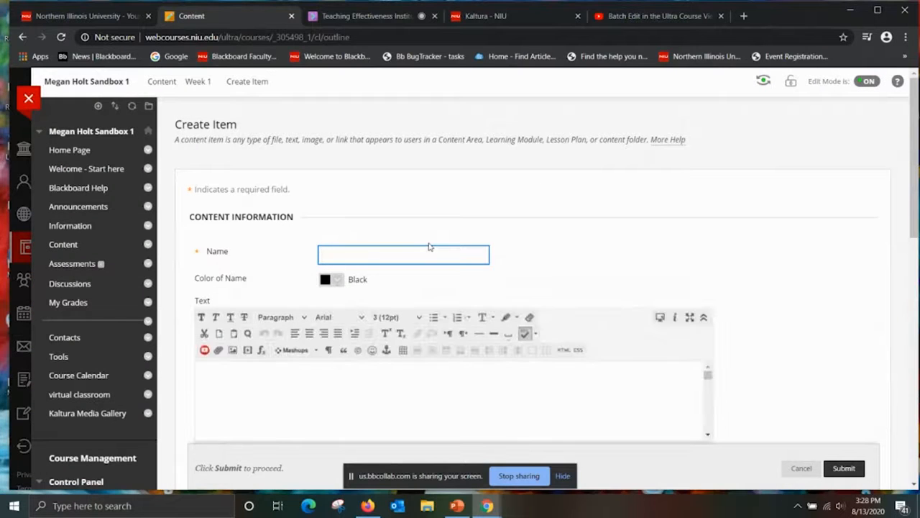
{"action": "type", "text": "Sample item with video"}
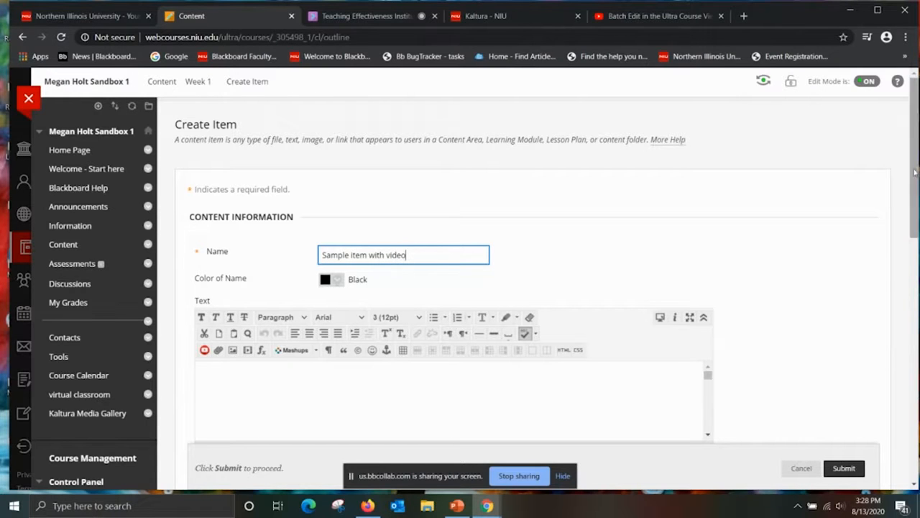
Embed the Kaltura video "Timed Assessments in the Ultra Course View" from My Media in the item's text and submit the item.
{"action": "scroll", "coordinate": [584, 356], "scroll_direction": "down", "scroll_amount": 1}
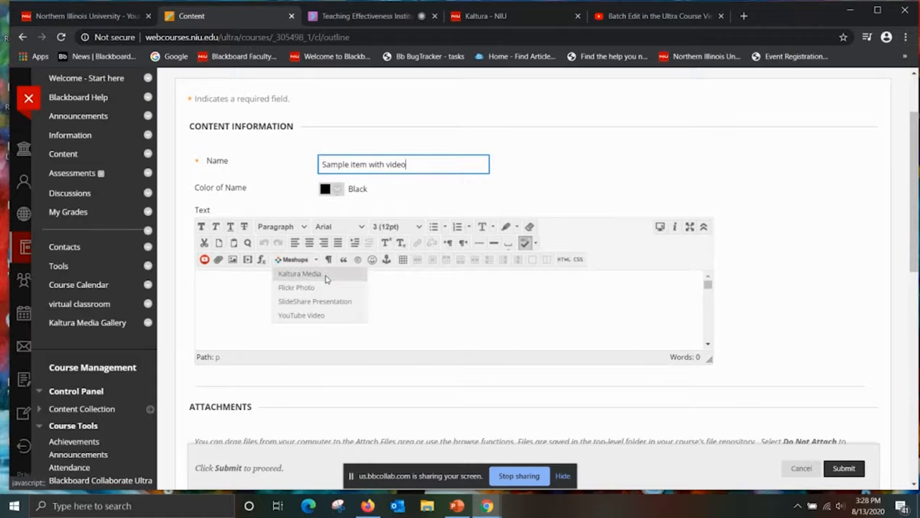
{"action": "left_click", "coordinate": [326, 278]}
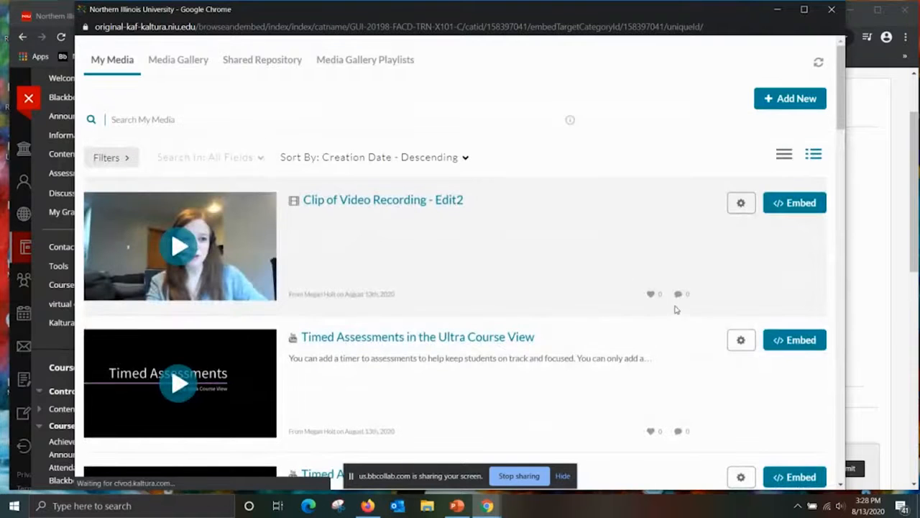
{"action": "left_click", "coordinate": [793, 340]}
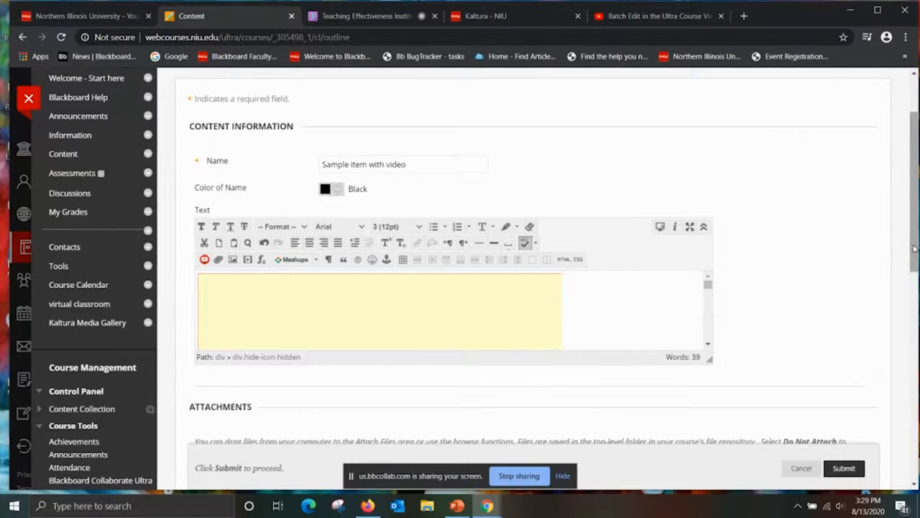
{"action": "scroll", "coordinate": [914, 245], "scroll_direction": "down", "scroll_amount": 2}
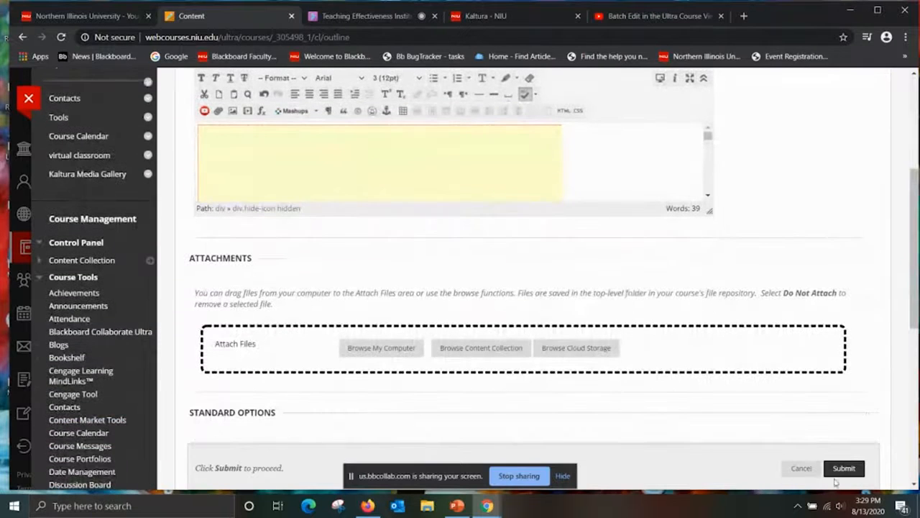
{"action": "left_click", "coordinate": [839, 470]}
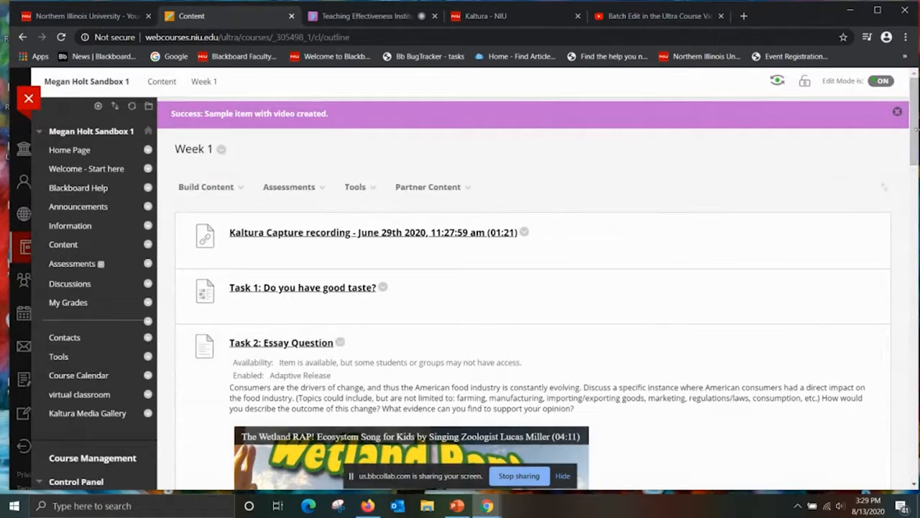
Play the embedded video in "Sample item with video" at the end of Week 1, and pause it.
{"action": "left_click_drag", "start_coordinate": [916, 135], "coordinate": [915, 462]}
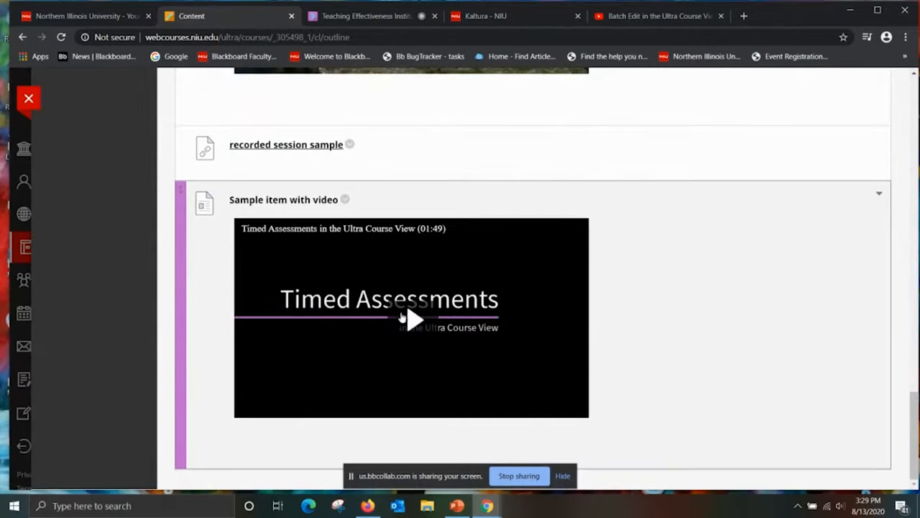
{"action": "left_click", "coordinate": [408, 320]}
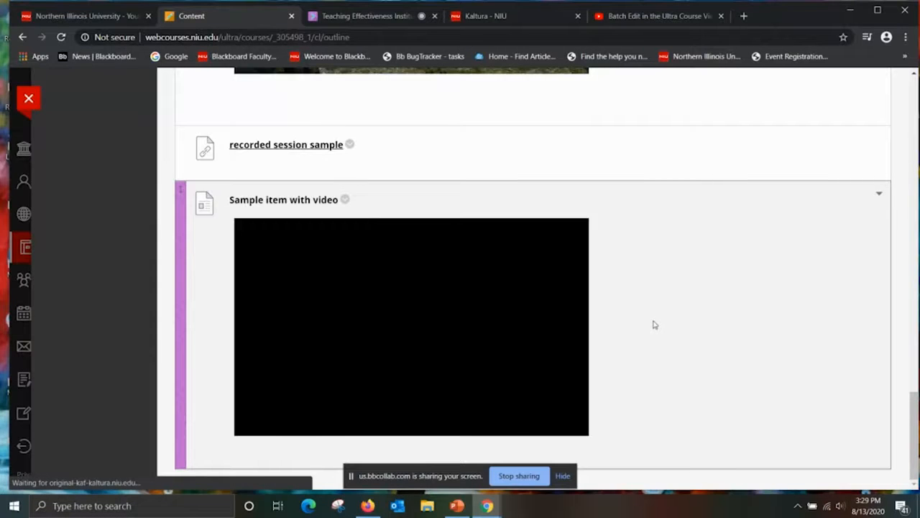
{"action": "left_click", "coordinate": [415, 316]}
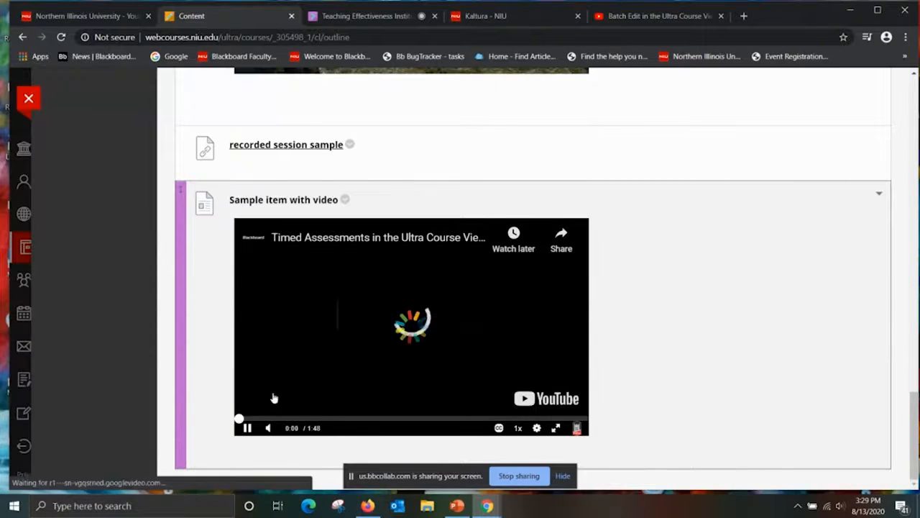
{"action": "left_click", "coordinate": [247, 429]}
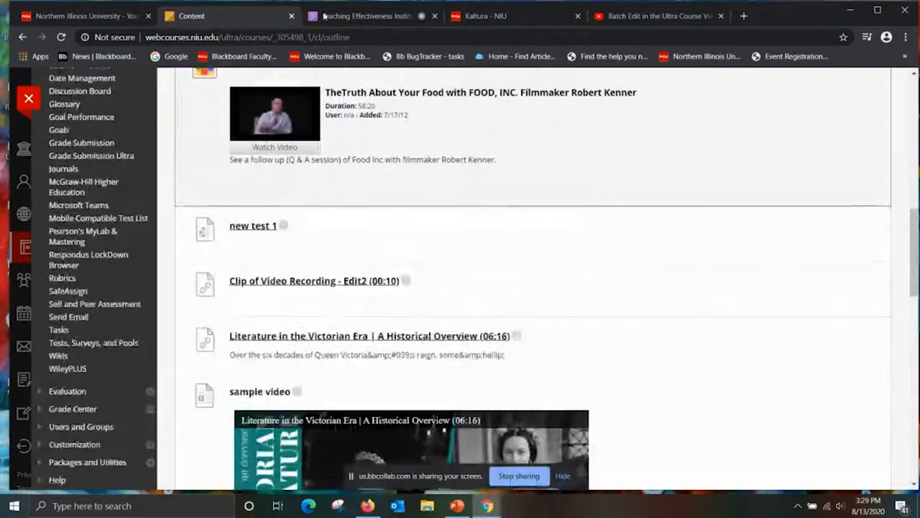
Leave the Sandbox 1 course, open the Sandbox 2 course and look over its Course Content list.
{"action": "left_click", "coordinate": [29, 98]}
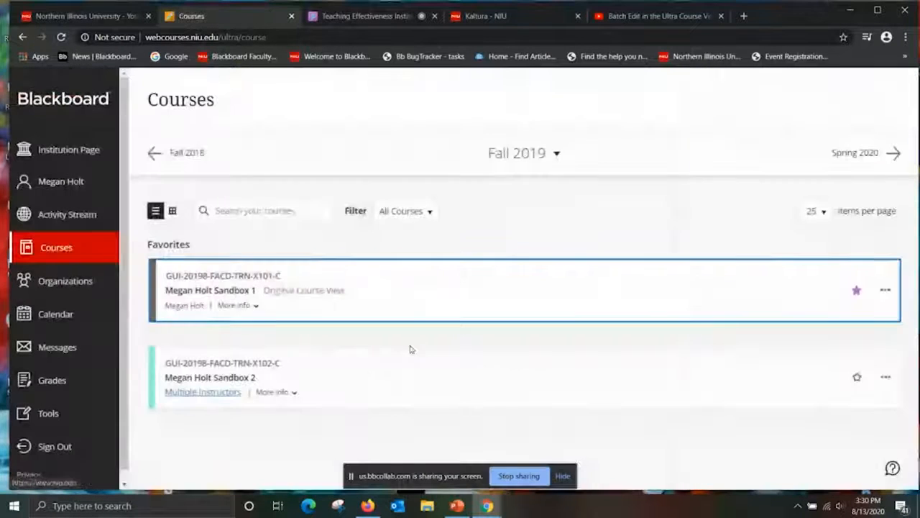
{"action": "left_click", "coordinate": [313, 368]}
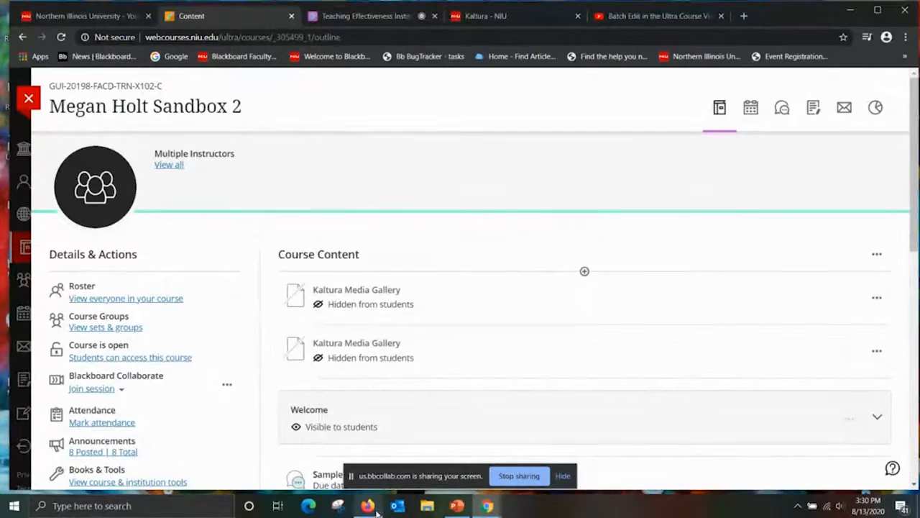
{"action": "mouse_move", "coordinate": [377, 512]}
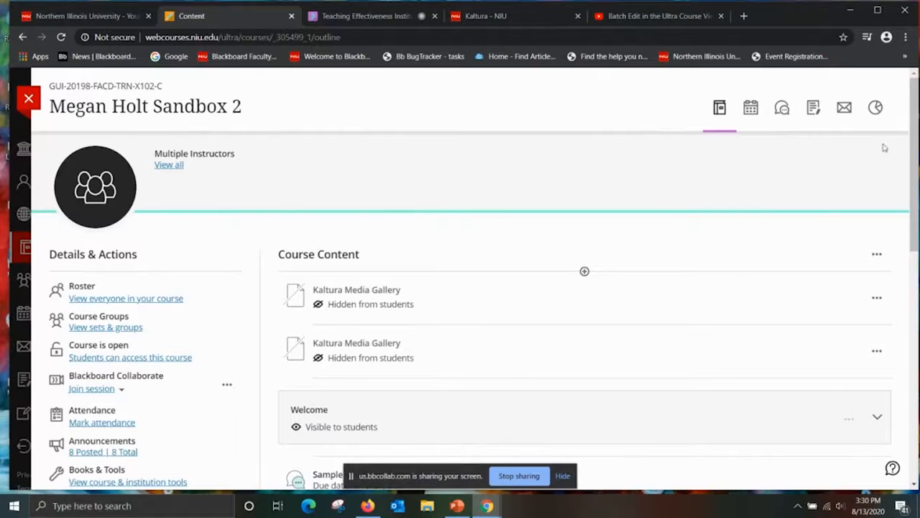
{"action": "scroll", "coordinate": [911, 155], "scroll_direction": "down", "scroll_amount": 1}
{"action": "scroll", "coordinate": [911, 155], "scroll_direction": "up", "scroll_amount": 1}
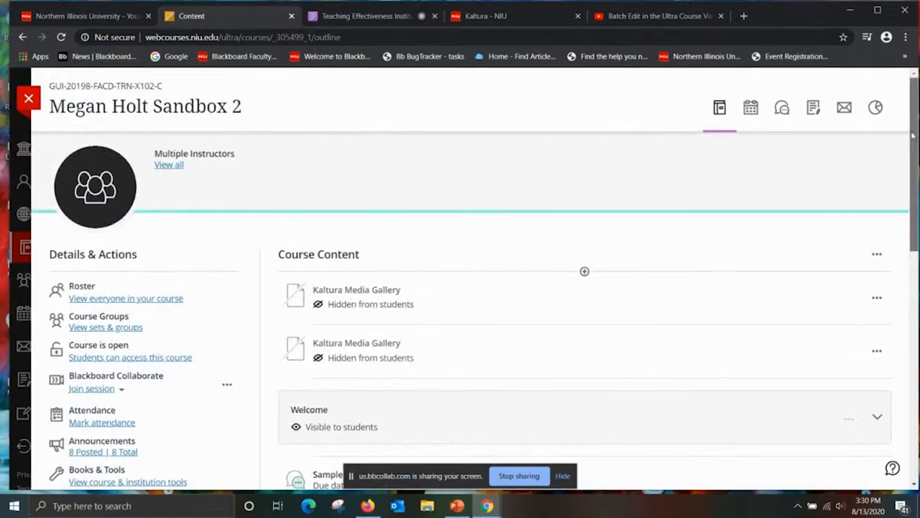
{"action": "scroll", "coordinate": [903, 155], "scroll_direction": "down", "scroll_amount": 1}
{"action": "scroll", "coordinate": [899, 166], "scroll_direction": "up", "scroll_amount": 1}
{"action": "scroll", "coordinate": [892, 181], "scroll_direction": "down", "scroll_amount": 1}
{"action": "scroll", "coordinate": [892, 182], "scroll_direction": "down", "scroll_amount": 5}
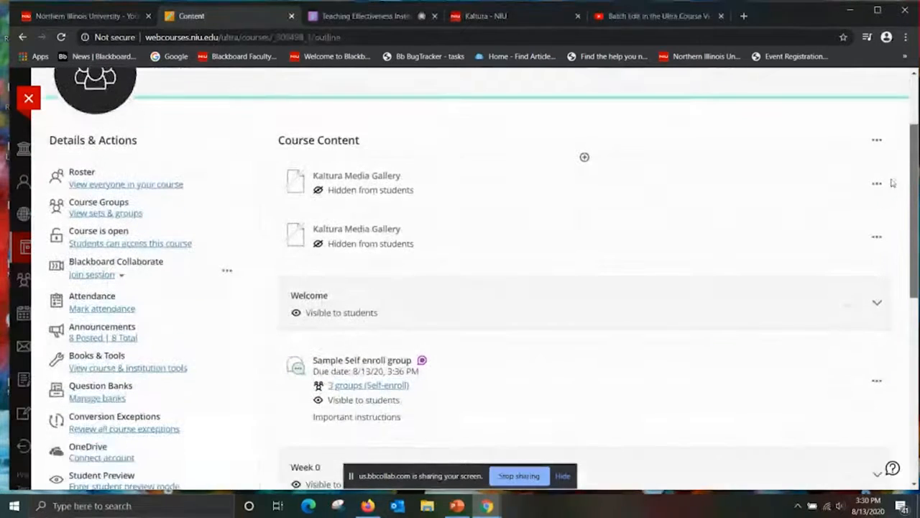
{"action": "scroll", "coordinate": [890, 308], "scroll_direction": "up", "scroll_amount": 5}
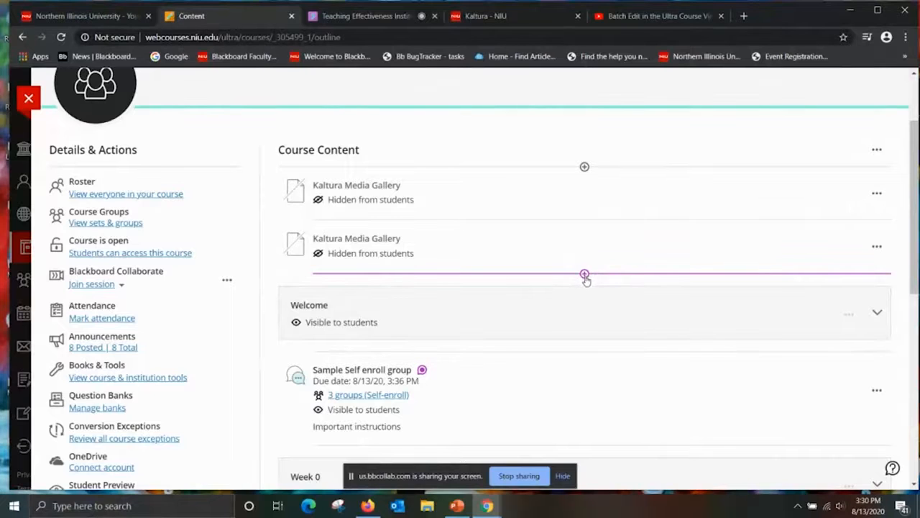
Add a Kaltura Video from the Content Market directly above the Welcome folder, embedding "Timed Assessments in the Ultra Course View".
{"action": "left_click", "coordinate": [585, 275]}
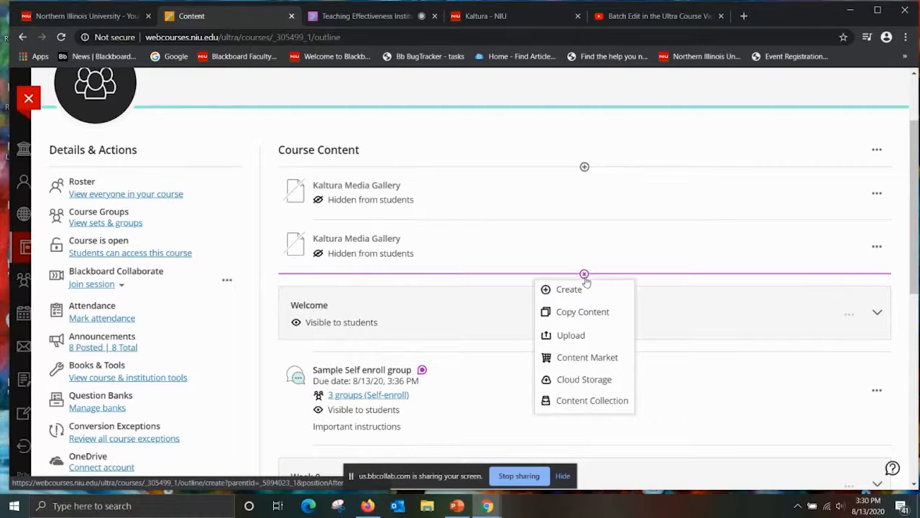
{"action": "left_click", "coordinate": [576, 360]}
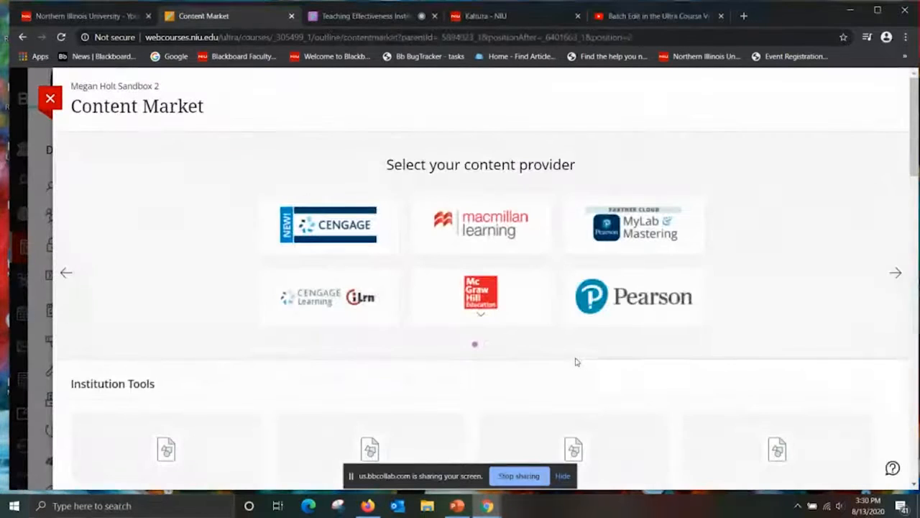
{"action": "left_click_drag", "start_coordinate": [910, 143], "coordinate": [912, 296]}
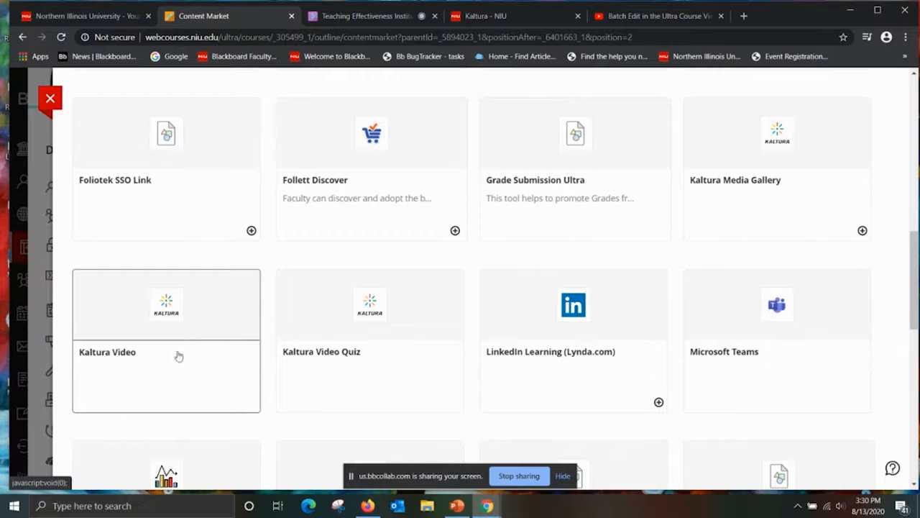
{"action": "left_click", "coordinate": [123, 358]}
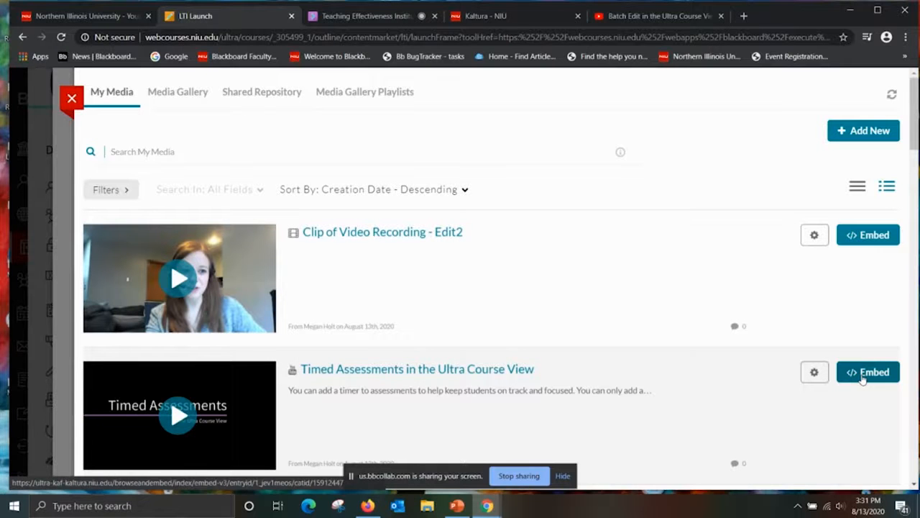
{"action": "left_click", "coordinate": [863, 379]}
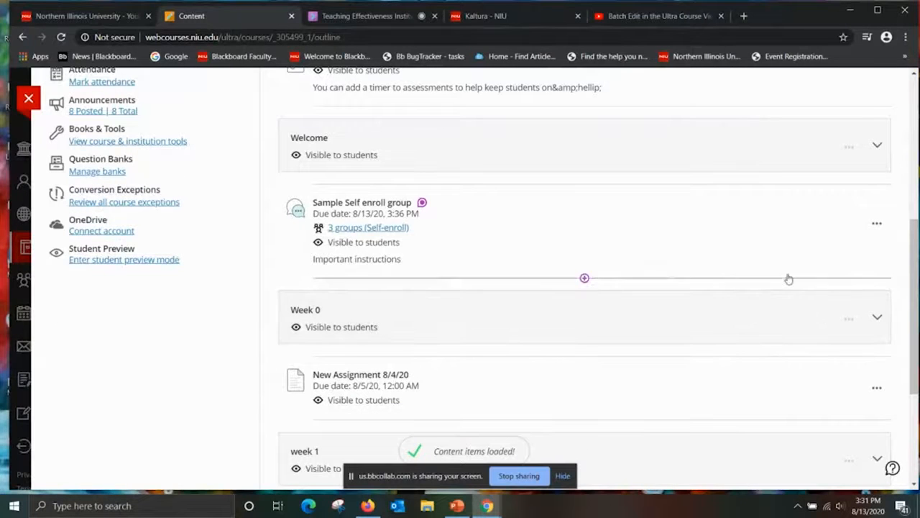
Open the "Timed Assessments in the Ultra Course View" item in the Course Content list to view its video.
{"action": "left_click_drag", "start_coordinate": [915, 224], "coordinate": [895, 186]}
{"action": "scroll", "coordinate": [896, 186], "scroll_direction": "up", "scroll_amount": 3}
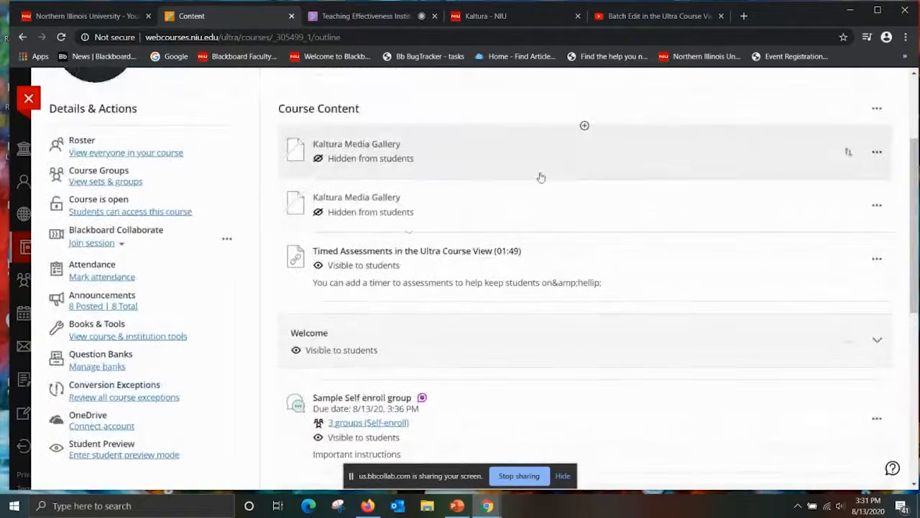
{"action": "left_click", "coordinate": [366, 251]}
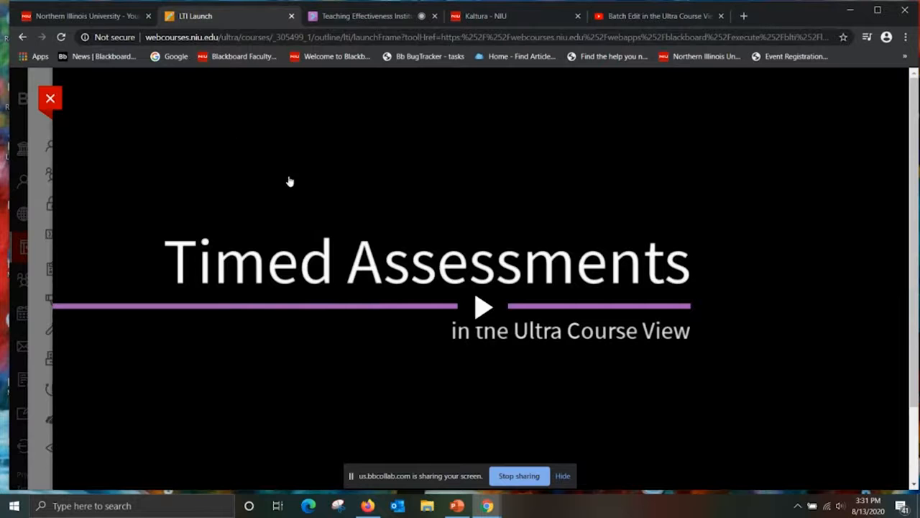
Close the opened video and add a blank document with the default title directly below the Welcome folder.
{"action": "left_click", "coordinate": [50, 98]}
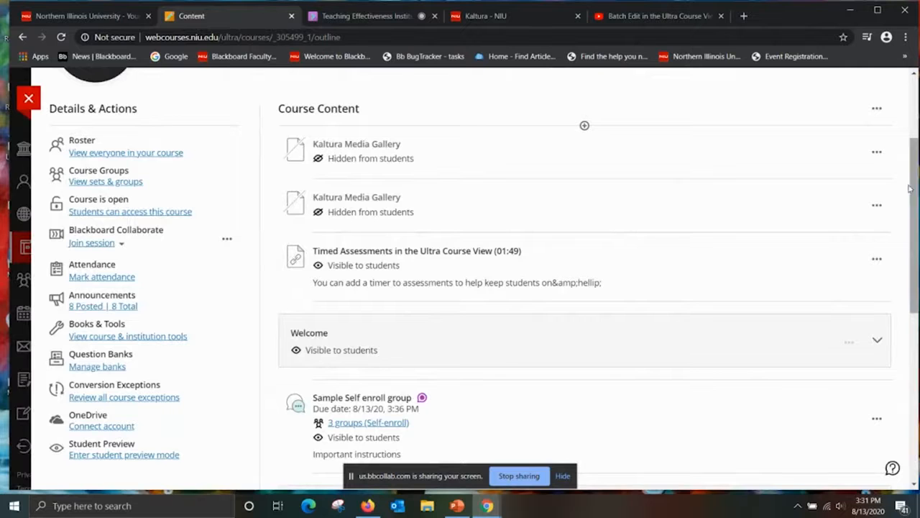
{"action": "mouse_move", "coordinate": [914, 188]}
{"action": "left_mouse_down"}
{"action": "mouse_move", "coordinate": [915, 202]}
{"action": "mouse_move", "coordinate": [917, 159]}
{"action": "mouse_move", "coordinate": [919, 192]}
{"action": "left_mouse_up"}
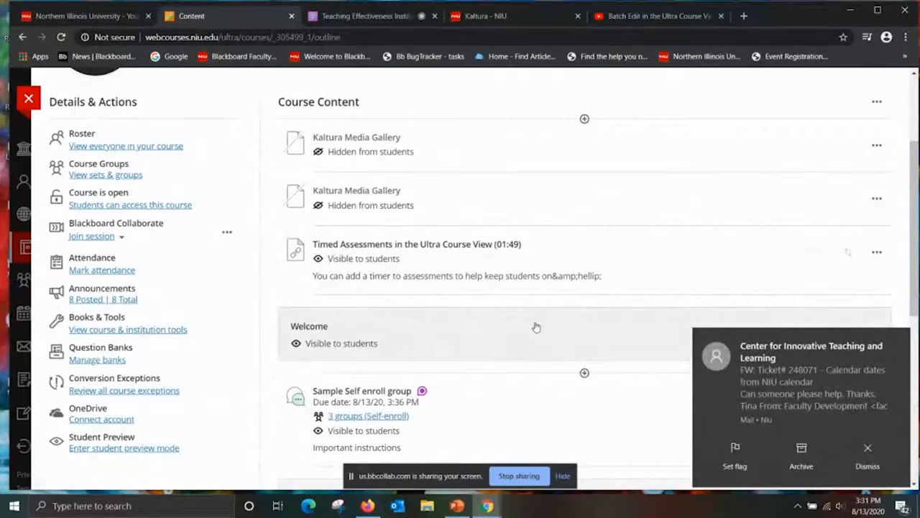
{"action": "left_click", "coordinate": [584, 372]}
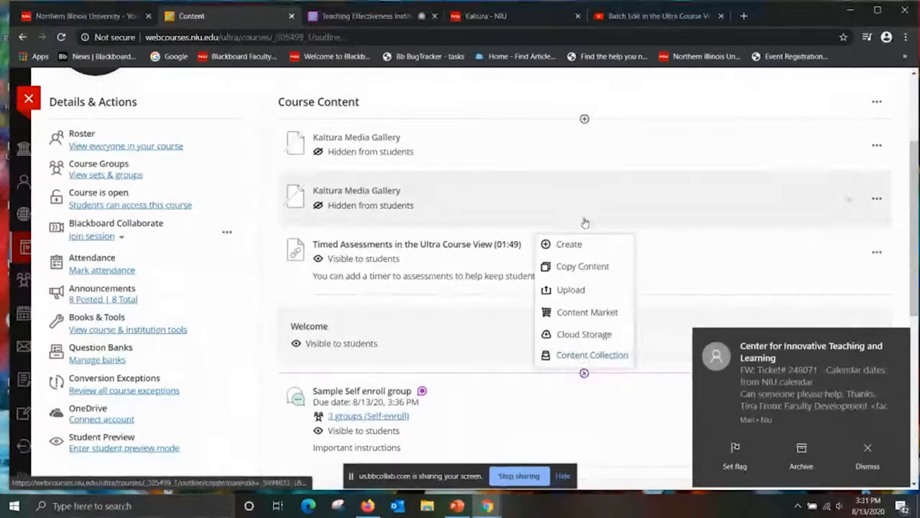
{"action": "left_click", "coordinate": [576, 253]}
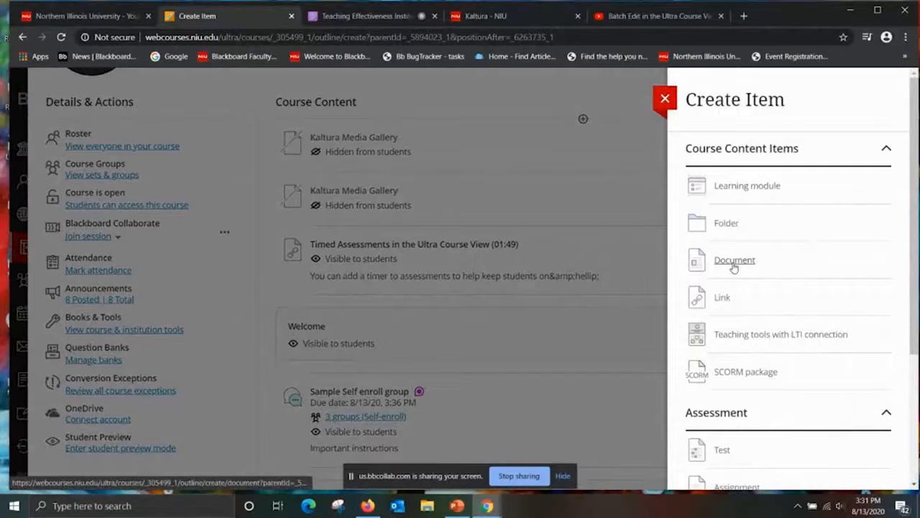
{"action": "left_click", "coordinate": [733, 262]}
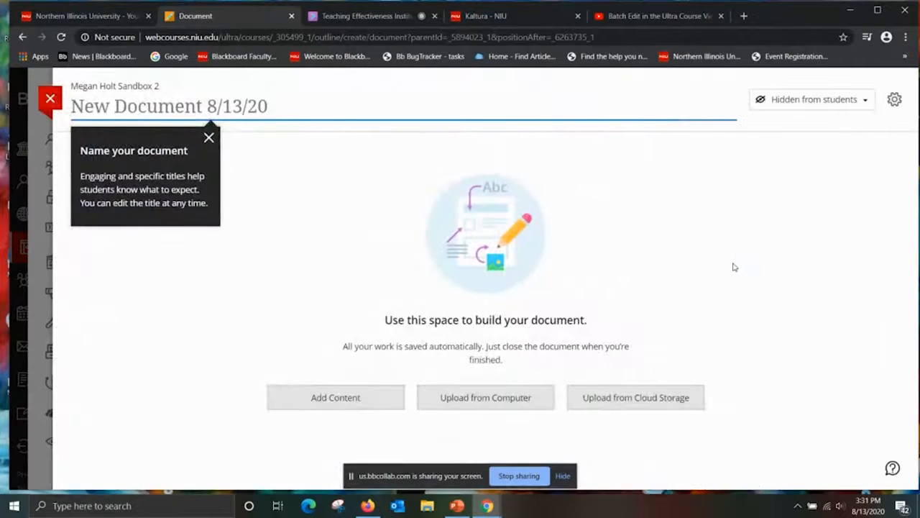
{"action": "left_click", "coordinate": [721, 257]}
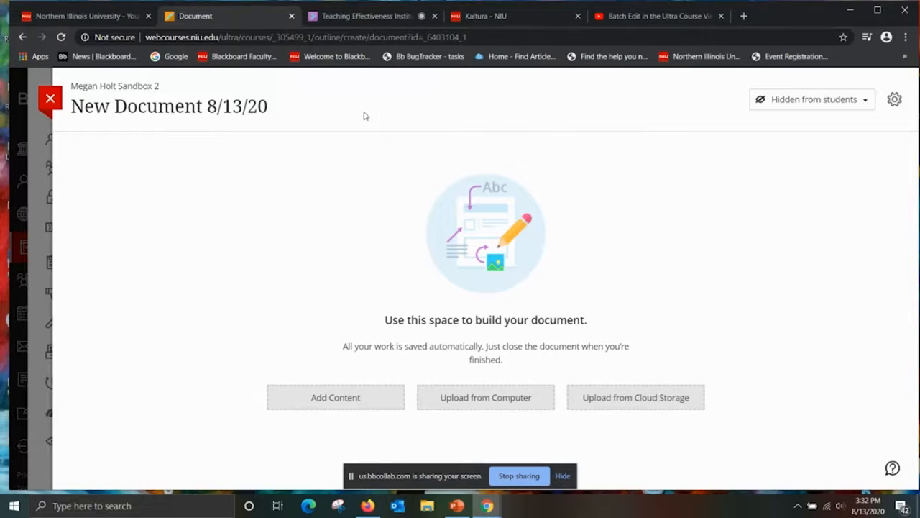
{"action": "left_click_drag", "start_coordinate": [272, 104], "coordinate": [46, 117]}
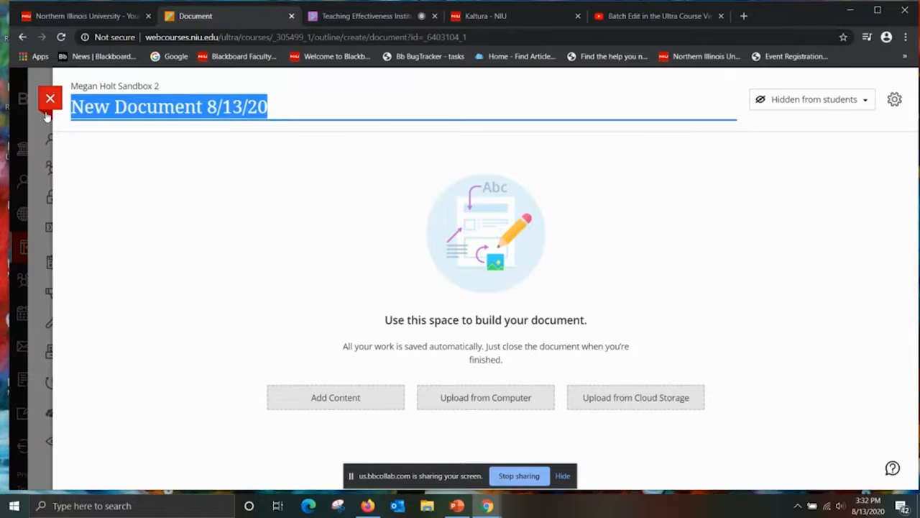
{"action": "left_click", "coordinate": [49, 102]}
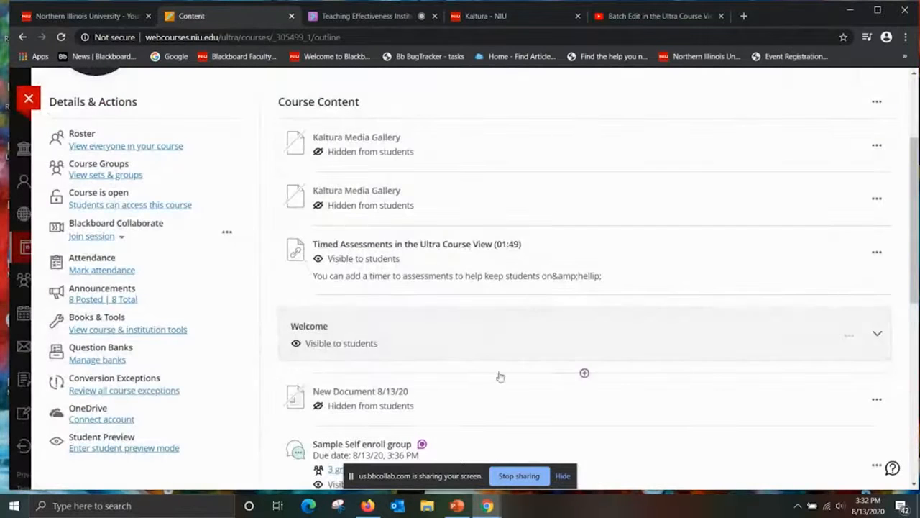
Create another document directly below the Welcome folder and add a content block to it.
{"action": "left_click", "coordinate": [584, 372]}
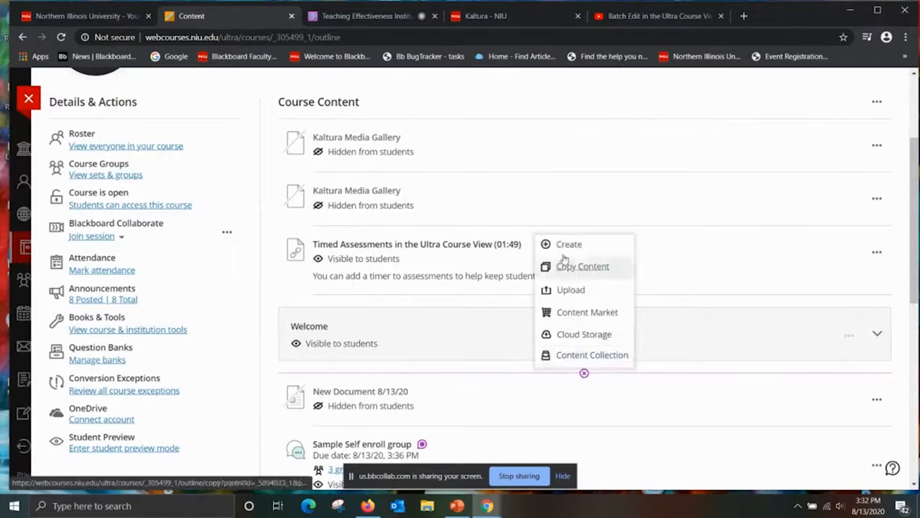
{"action": "left_click", "coordinate": [562, 245]}
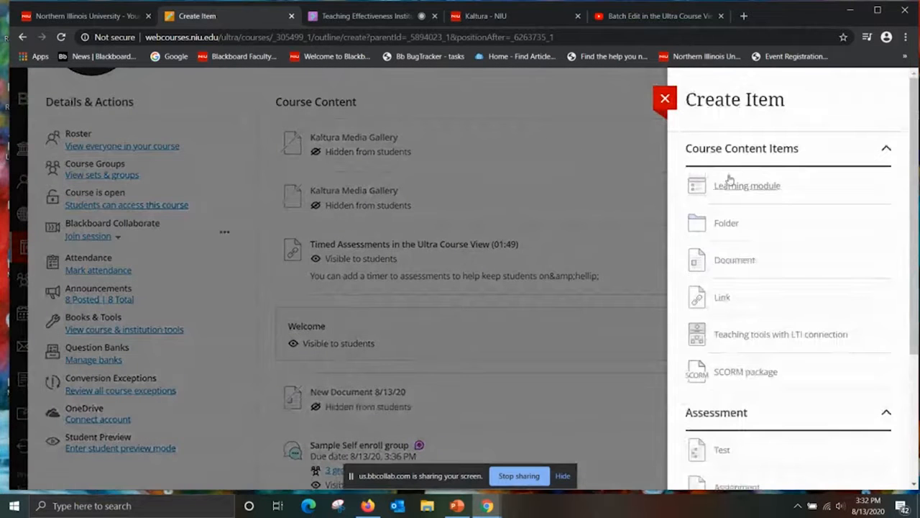
{"action": "left_click", "coordinate": [713, 257]}
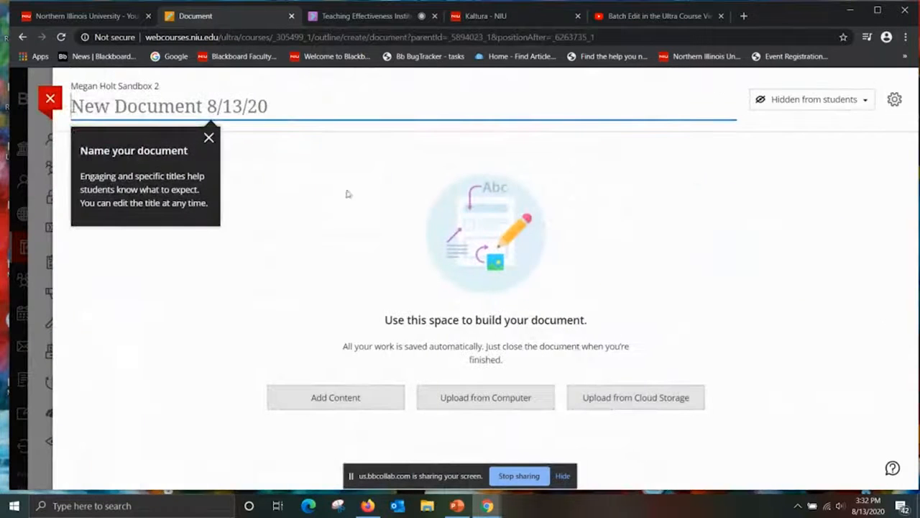
{"action": "left_click", "coordinate": [286, 113]}
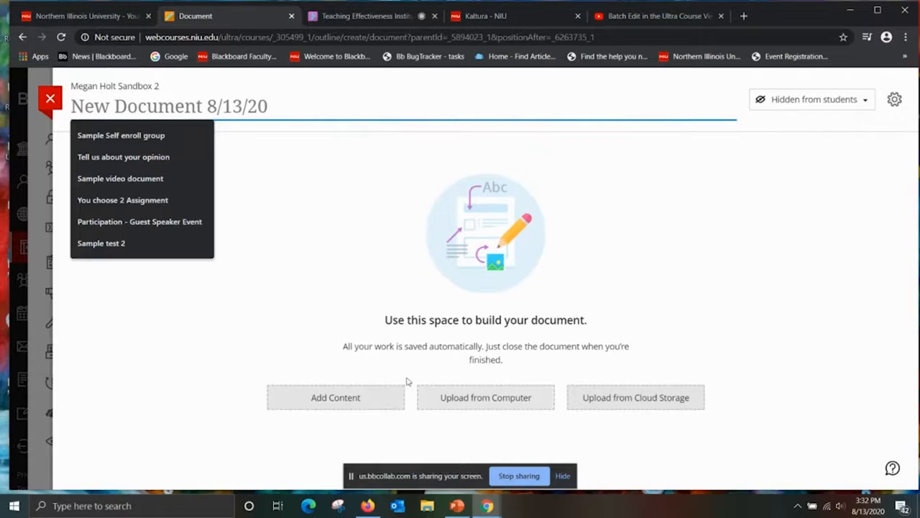
{"action": "left_click", "coordinate": [362, 400]}
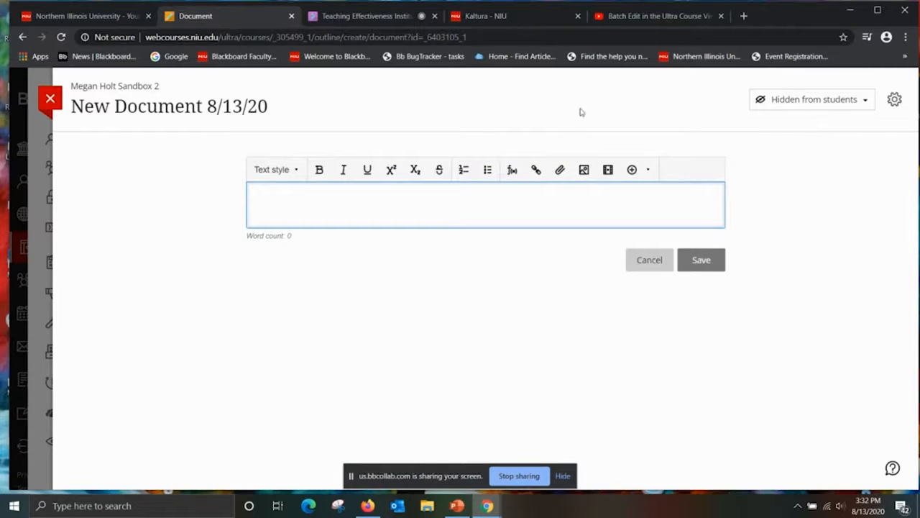
Insert the Kaltura Video "Clip of Video Recording - Edit2" as an LTI item, removing the duration from its display name.
{"action": "left_click", "coordinate": [638, 176]}
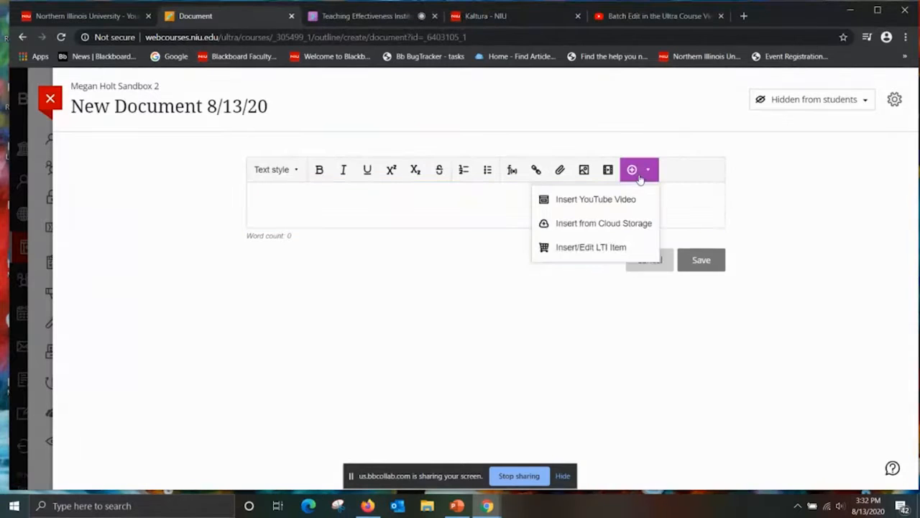
{"action": "left_click", "coordinate": [600, 252]}
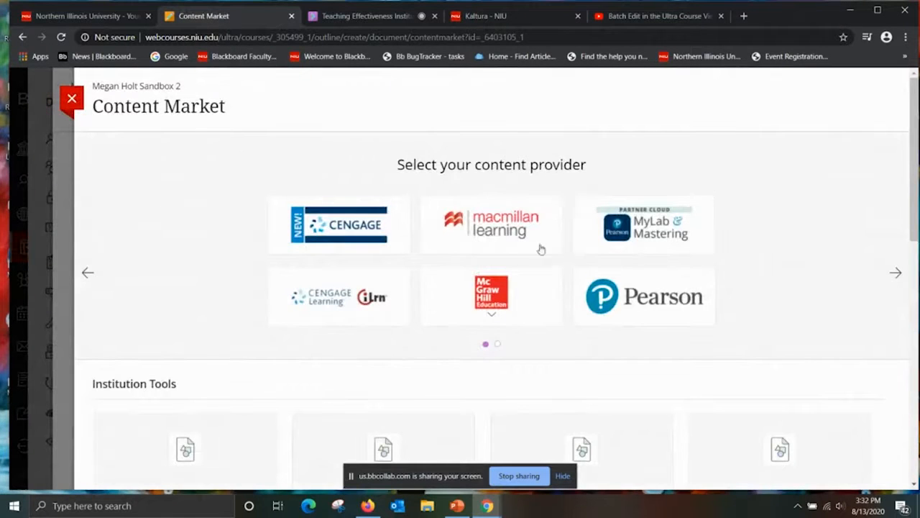
{"action": "left_click_drag", "start_coordinate": [911, 185], "coordinate": [909, 338]}
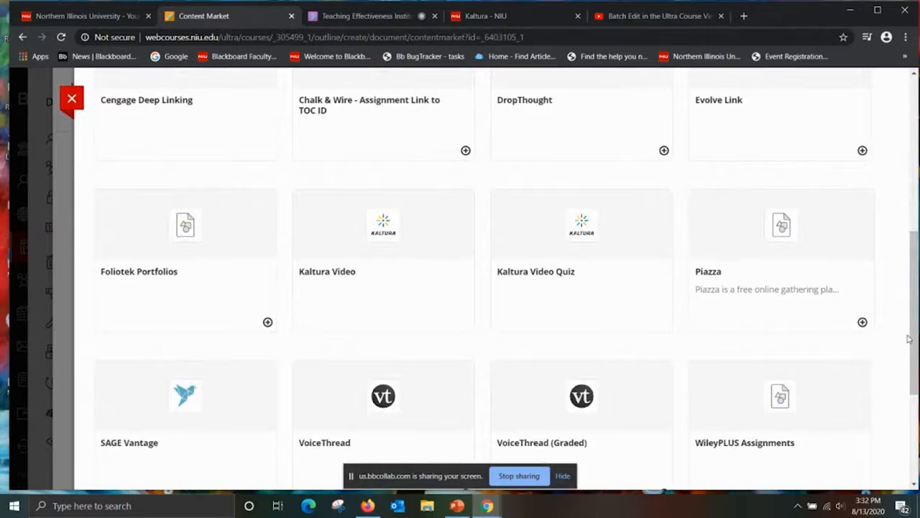
{"action": "left_click", "coordinate": [400, 248]}
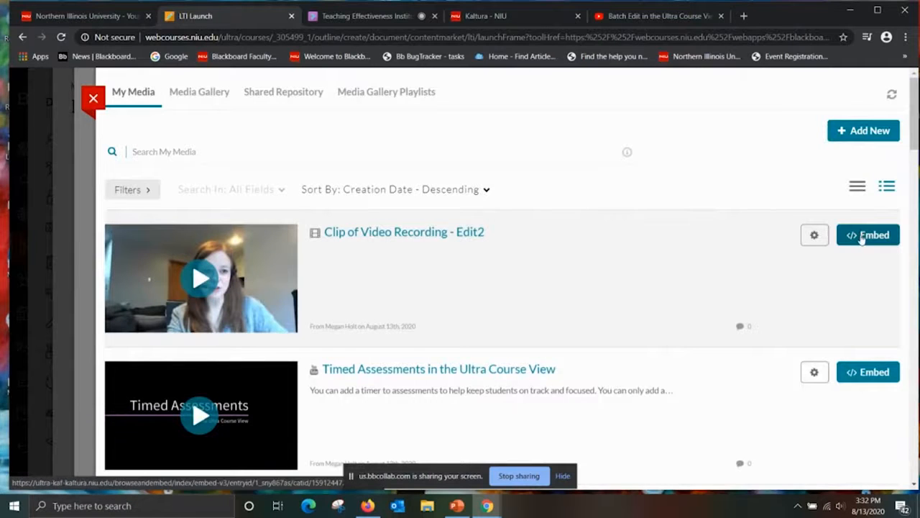
{"action": "left_click", "coordinate": [862, 237]}
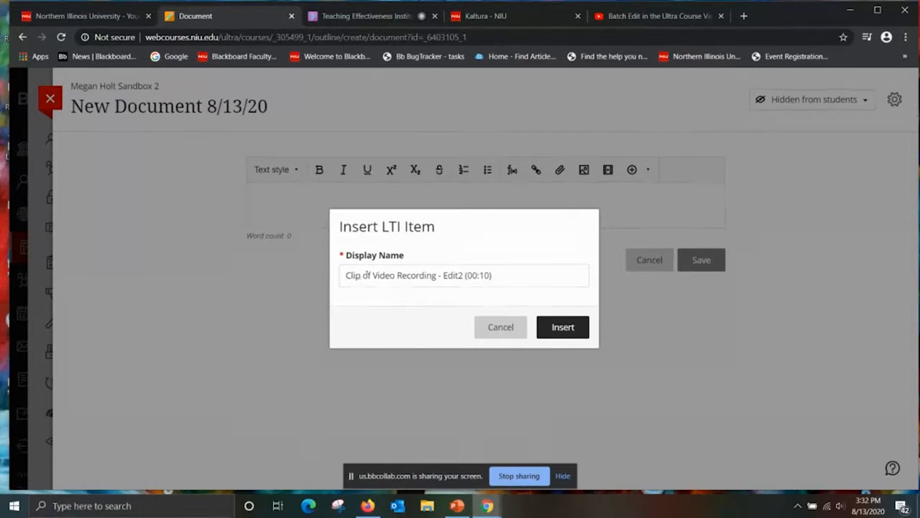
{"action": "left_click_drag", "start_coordinate": [515, 276], "coordinate": [465, 275]}
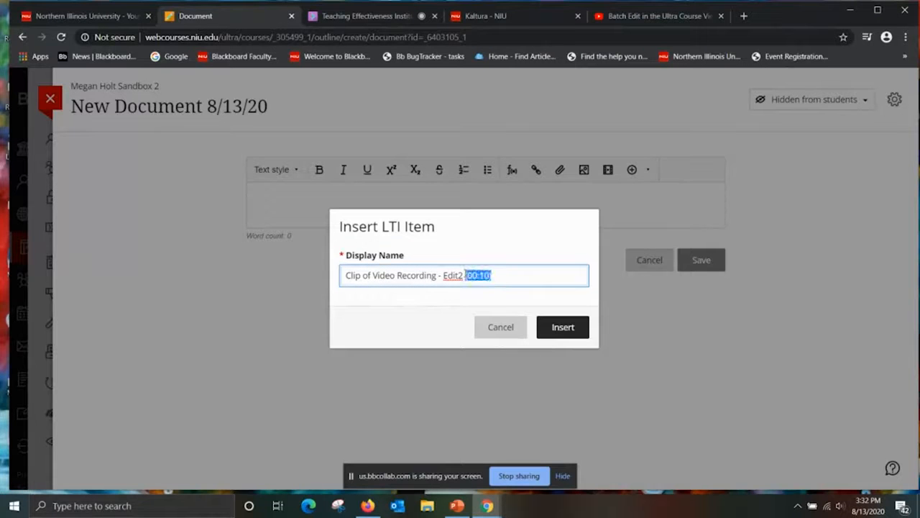
{"action": "key", "text": "BackSpace"}
{"action": "left_click", "coordinate": [563, 327]}
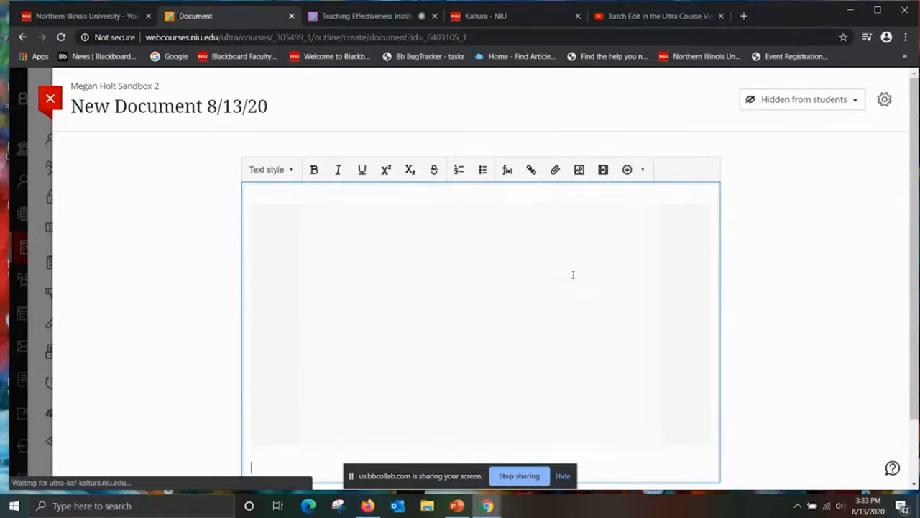
Rename the document as "VIDEO STUFF".
{"action": "left_click", "coordinate": [281, 105]}
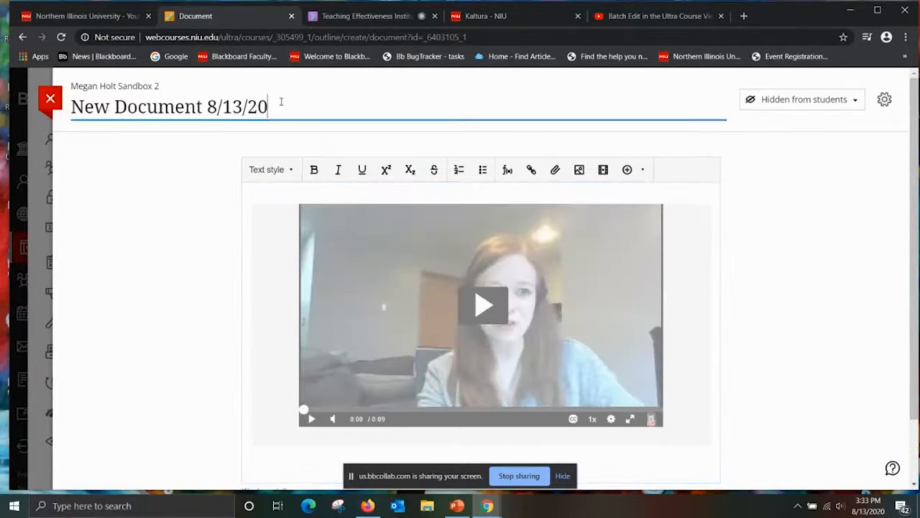
{"action": "key", "text": "BackSpace"}
{"action": "key", "text": "BackSpace"}
{"action": "key", "text": "BackSpace"}
{"action": "key", "text": "BackSpace"}
{"action": "key", "text": "BackSpace"}
{"action": "key", "text": "BackSpace"}
{"action": "key", "text": "BackSpace"}
{"action": "key", "text": "BackSpace"}
{"action": "key", "text": "BackSpace"}
{"action": "key", "text": "BackSpace"}
{"action": "key", "text": "BackSpace"}
{"action": "key", "text": "BackSpace"}
{"action": "key", "text": "BackSpace"}
{"action": "key", "text": "BackSpace"}
{"action": "key", "text": "BackSpace"}
{"action": "key", "text": "BackSpace"}
{"action": "key", "text": "BackSpace"}
{"action": "key", "text": "BackSpace"}
{"action": "key", "text": "BackSpace"}
{"action": "key", "text": "BackSpace"}
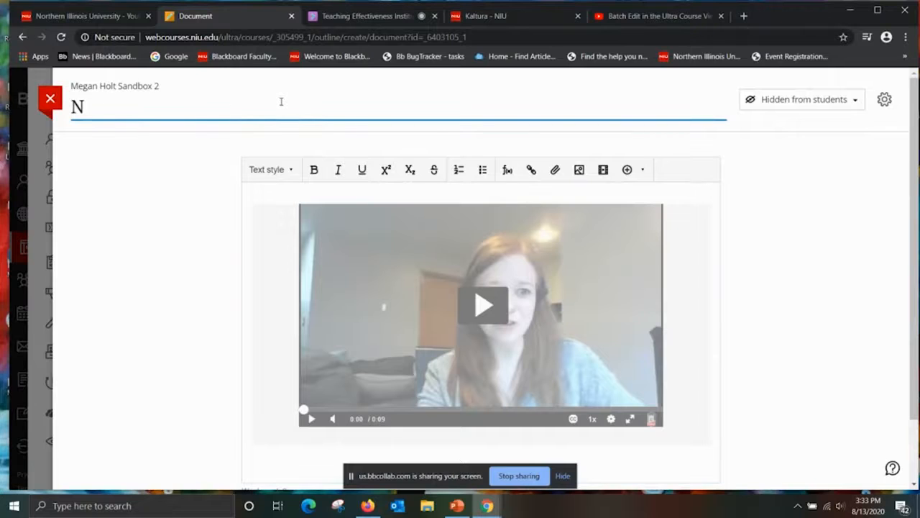
{"action": "type", "text": "VIDEO STUFF"}
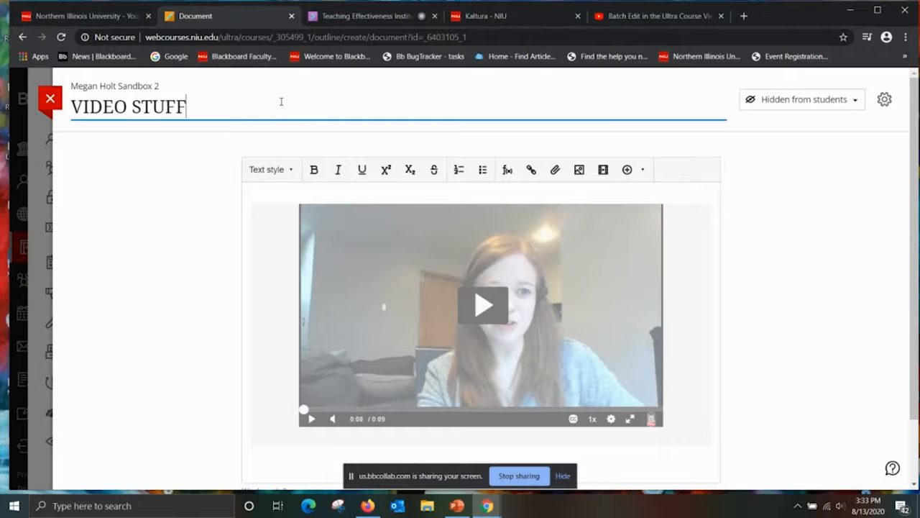
Save the content block with the embedded video and close the document.
{"action": "left_click_drag", "start_coordinate": [915, 137], "coordinate": [917, 143]}
{"action": "scroll", "coordinate": [917, 144], "scroll_direction": "down", "scroll_amount": 1}
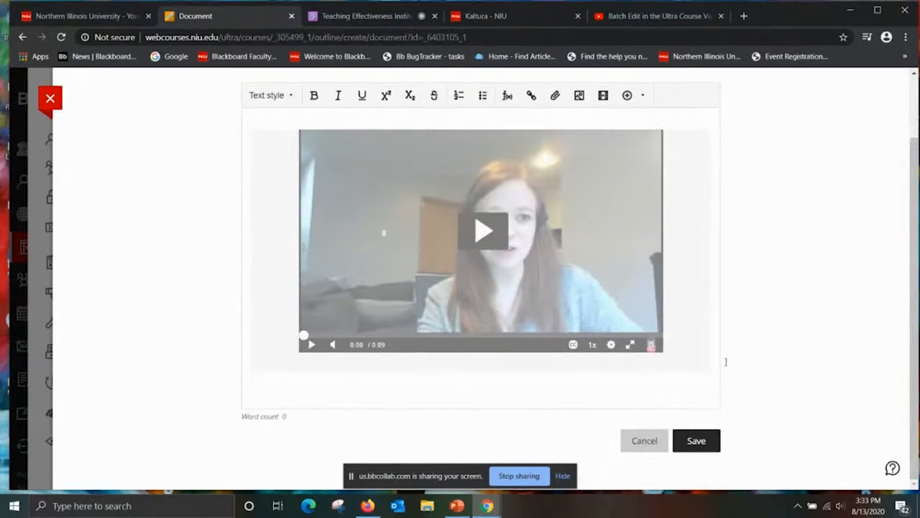
{"action": "left_click", "coordinate": [712, 443]}
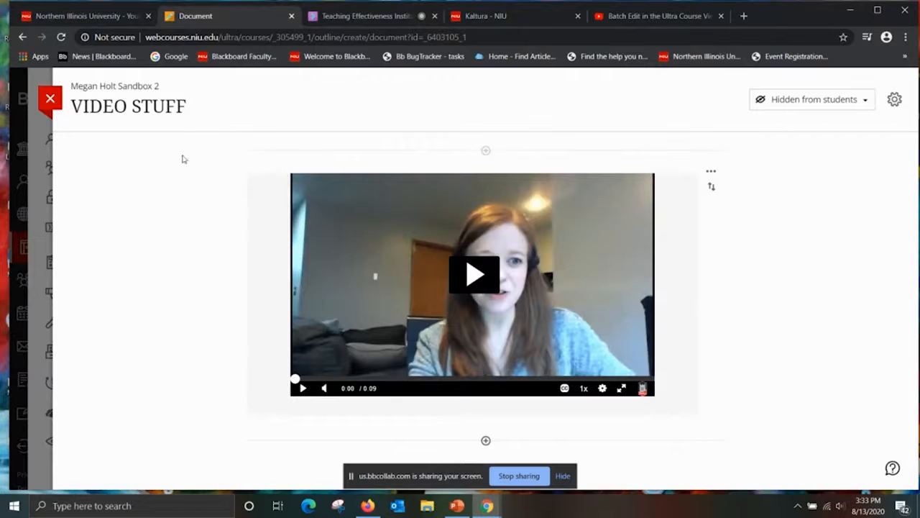
{"action": "left_click", "coordinate": [49, 100]}
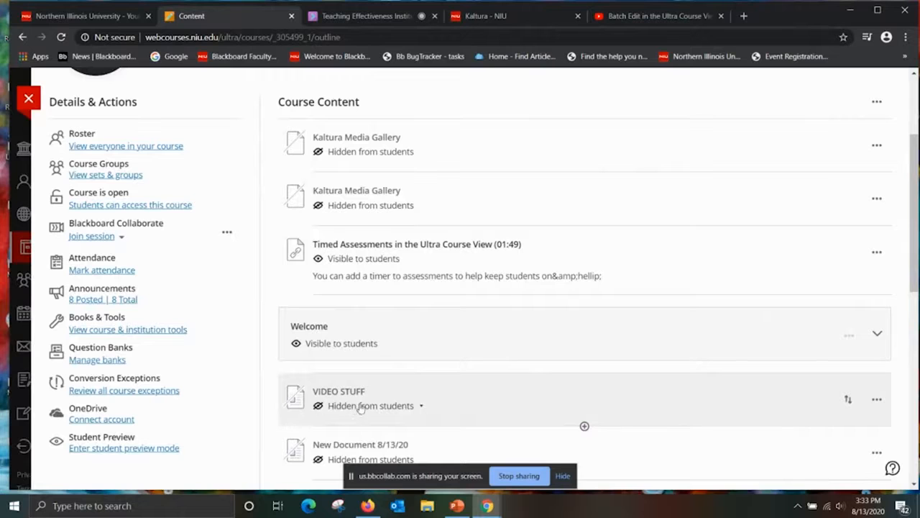
Make the "VIDEO STUFF" document visible to students, and open it briefly to check its embedded video.
{"action": "left_click", "coordinate": [404, 407]}
{"action": "left_click", "coordinate": [360, 426]}
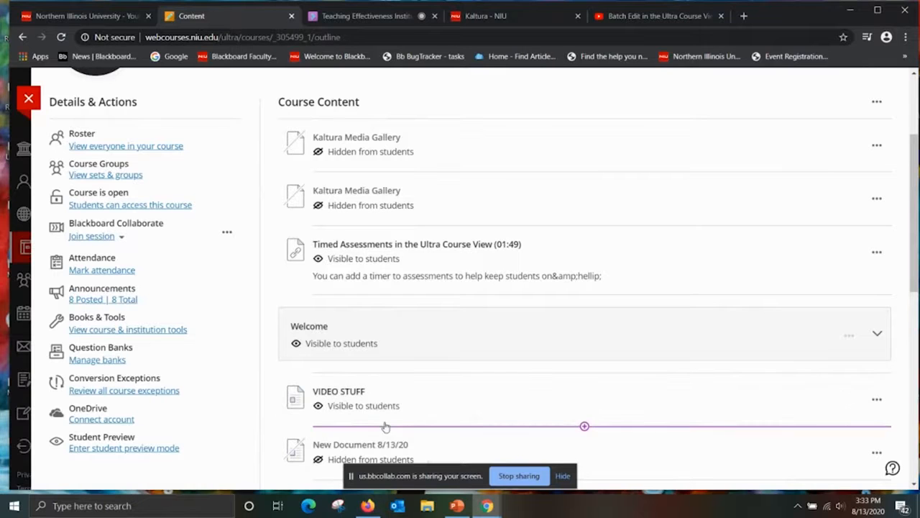
{"action": "left_click", "coordinate": [343, 391]}
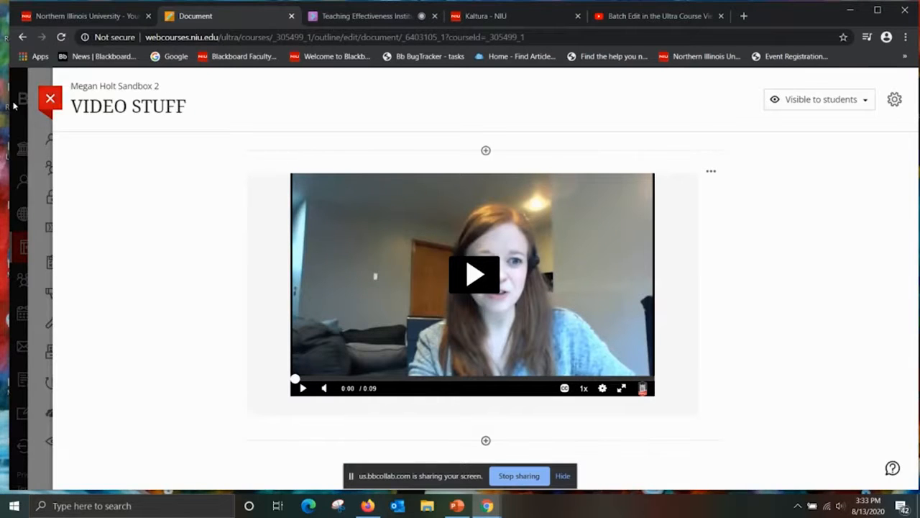
{"action": "left_click", "coordinate": [49, 99]}
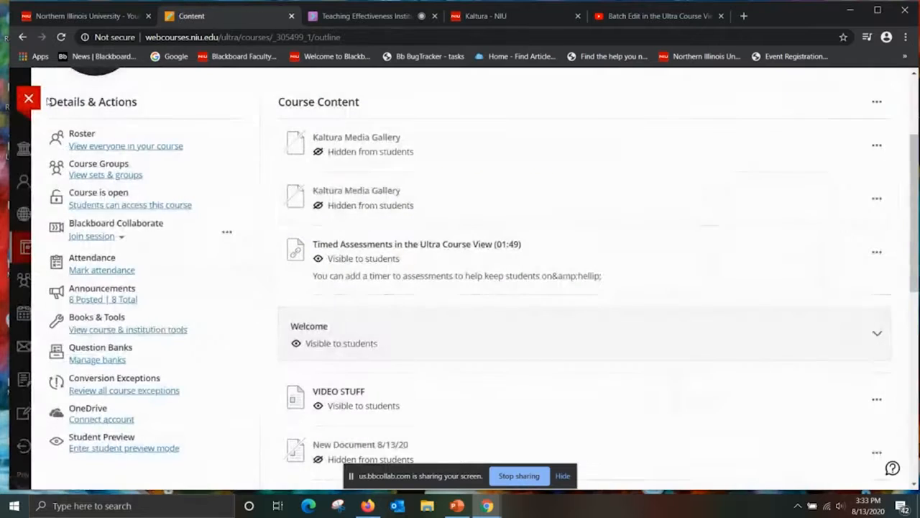
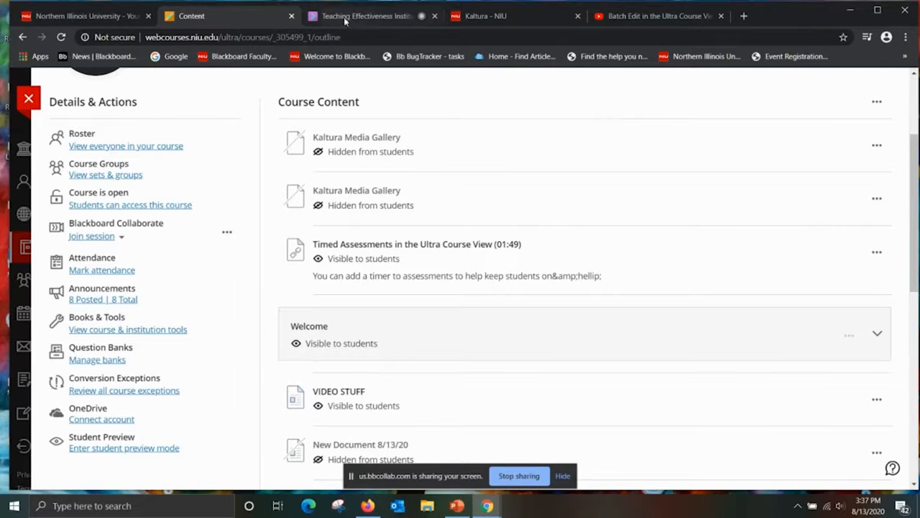
Switch to the Teaching Effectiveness Institute session in the browser.
{"action": "left_click", "coordinate": [373, 15]}
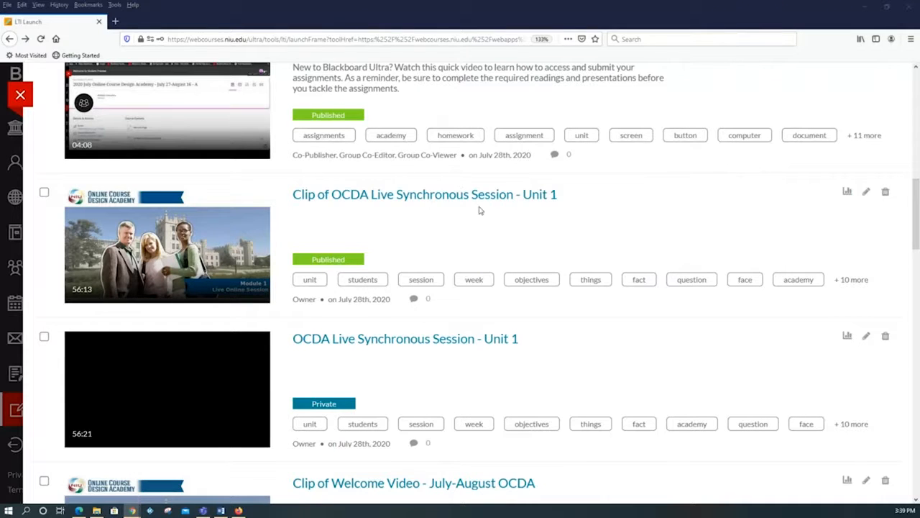
Open "Clip of OCDA Live Synchronous Session - Unit 1" from My Media and show its Caption & Enrich requests.
{"action": "left_click", "coordinate": [413, 196]}
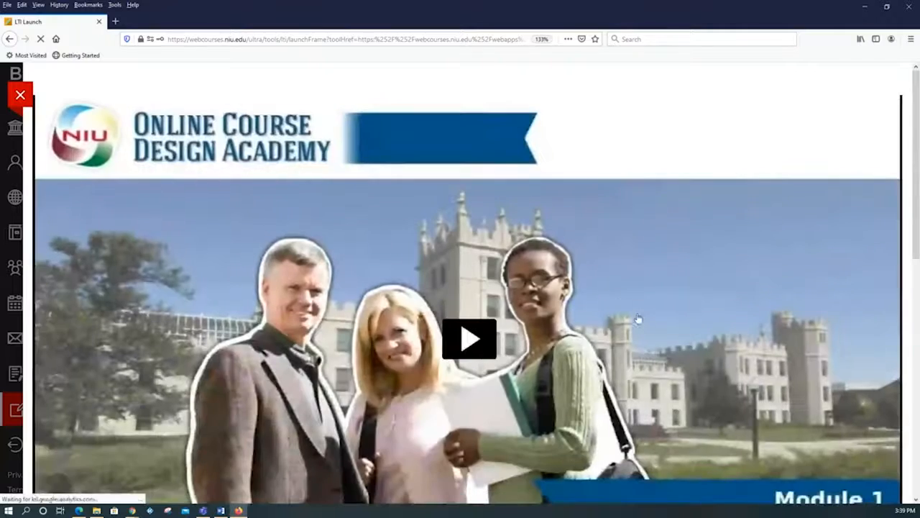
{"action": "scroll", "coordinate": [663, 313], "scroll_direction": "down", "scroll_amount": 3}
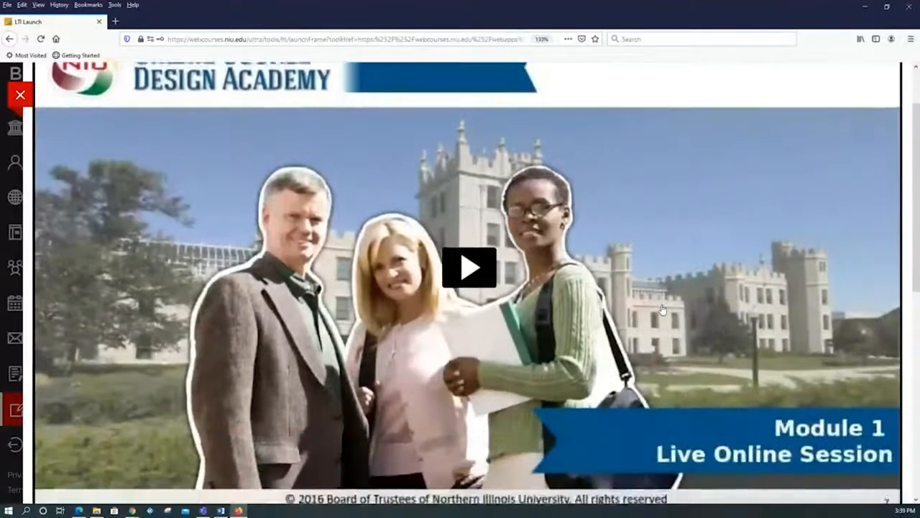
{"action": "scroll", "coordinate": [743, 255], "scroll_direction": "down", "scroll_amount": 5}
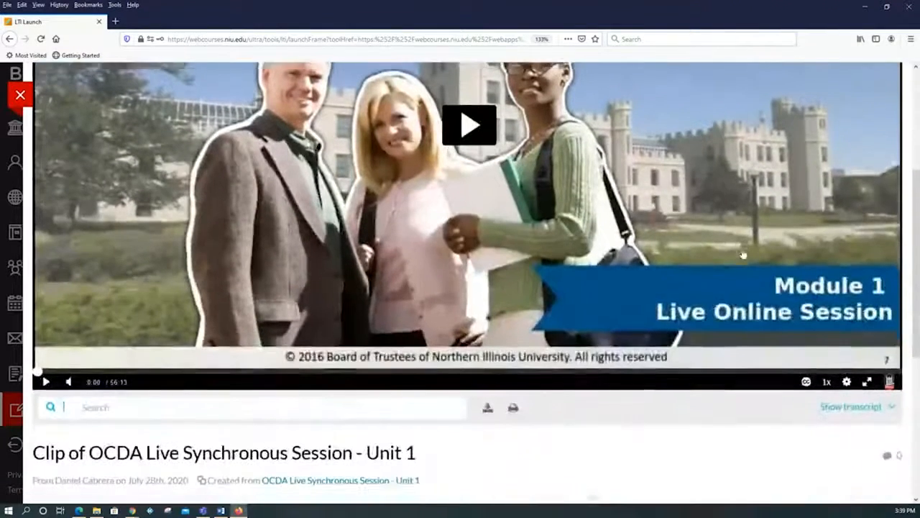
{"action": "scroll", "coordinate": [743, 252], "scroll_direction": "down", "scroll_amount": 2}
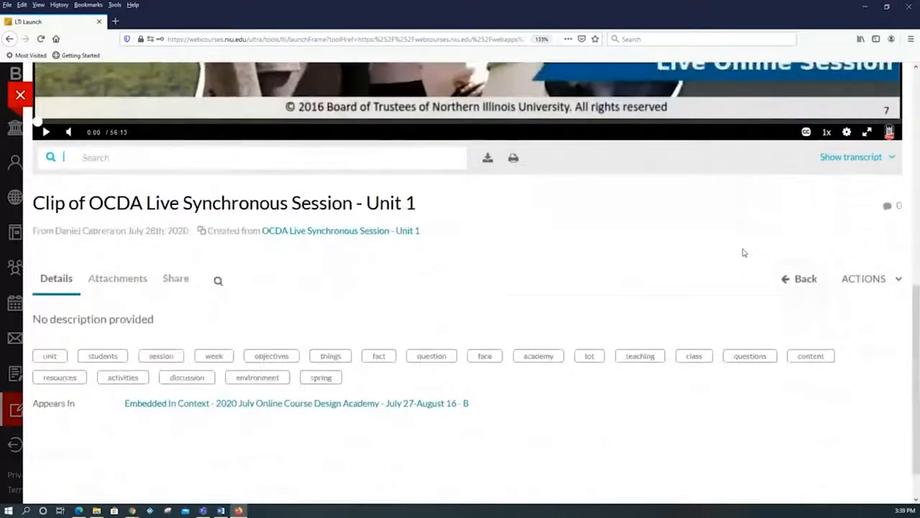
{"action": "scroll", "coordinate": [743, 253], "scroll_direction": "down", "scroll_amount": 1}
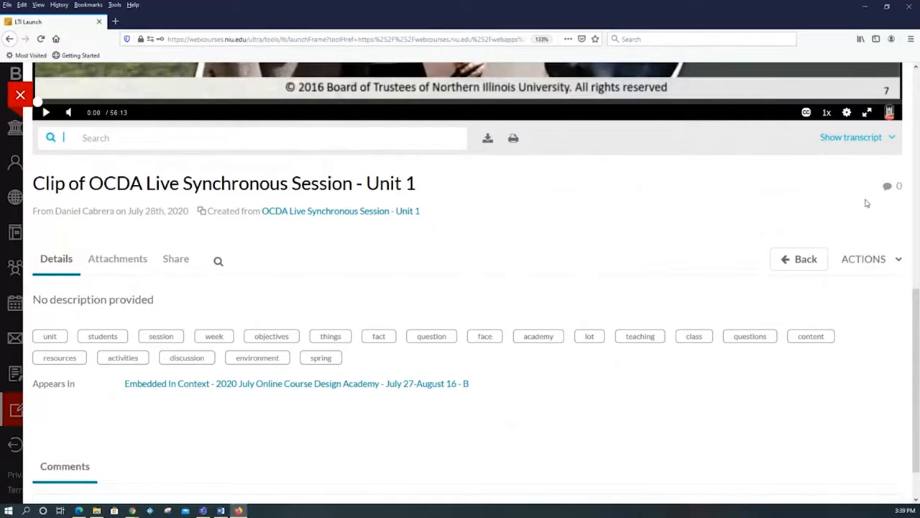
{"action": "left_click", "coordinate": [886, 264]}
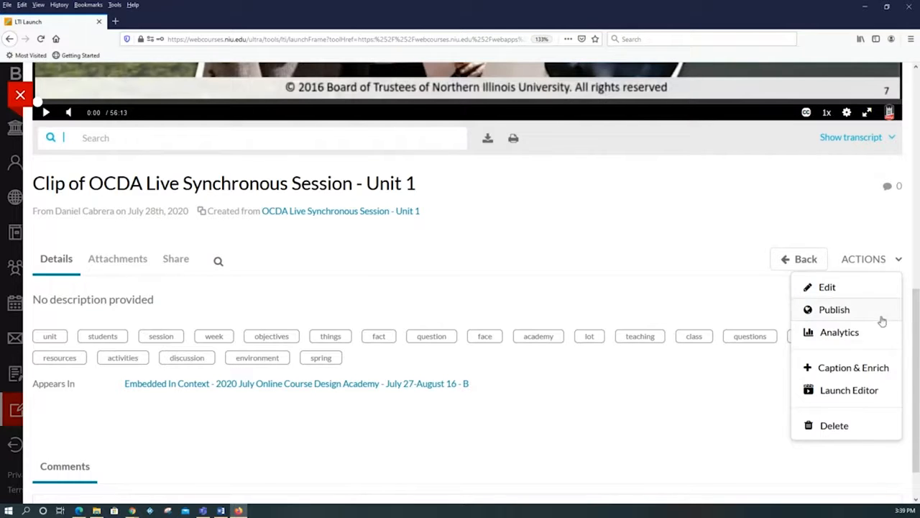
{"action": "left_click", "coordinate": [872, 369]}
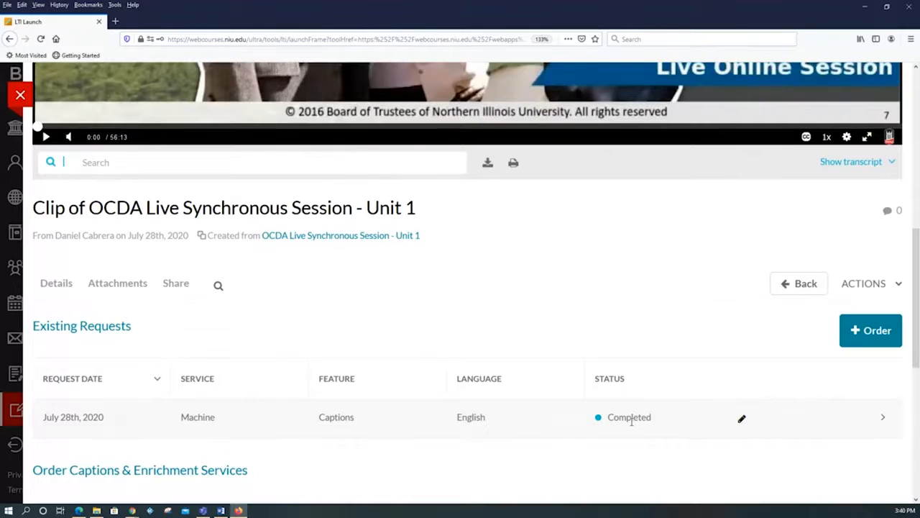
Play the Unit 1 clip, skip ahead to about 2:16 and 5:12 to check its captions, and pause it.
{"action": "scroll", "coordinate": [663, 358], "scroll_direction": "up", "scroll_amount": 3}
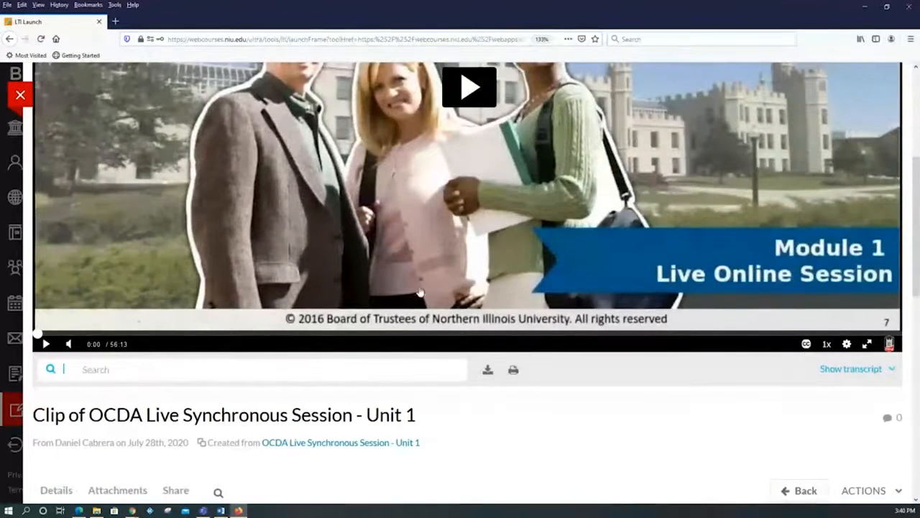
{"action": "left_click", "coordinate": [46, 343]}
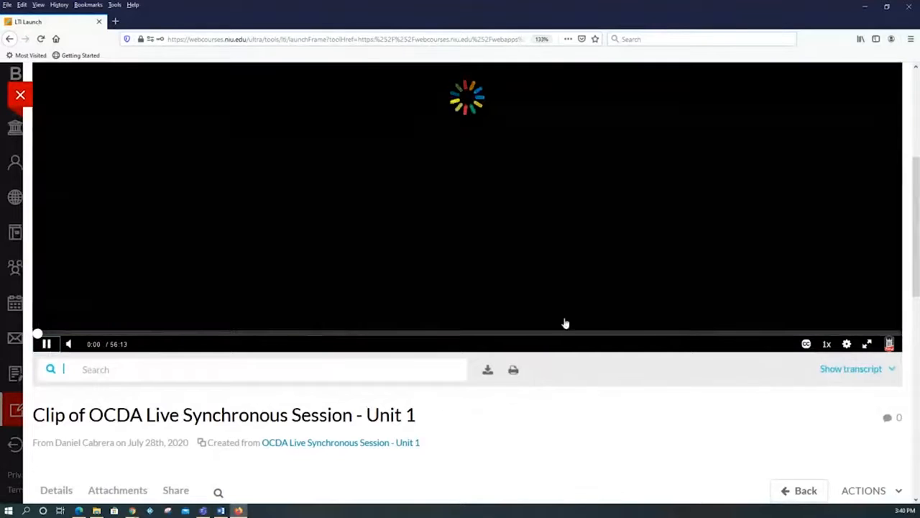
{"action": "scroll", "coordinate": [489, 292], "scroll_direction": "up", "scroll_amount": 1}
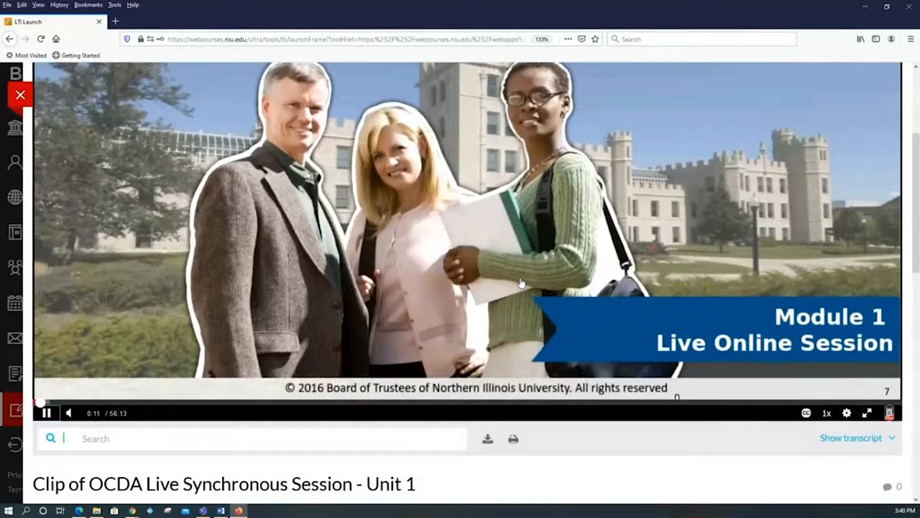
{"action": "left_click", "coordinate": [68, 405]}
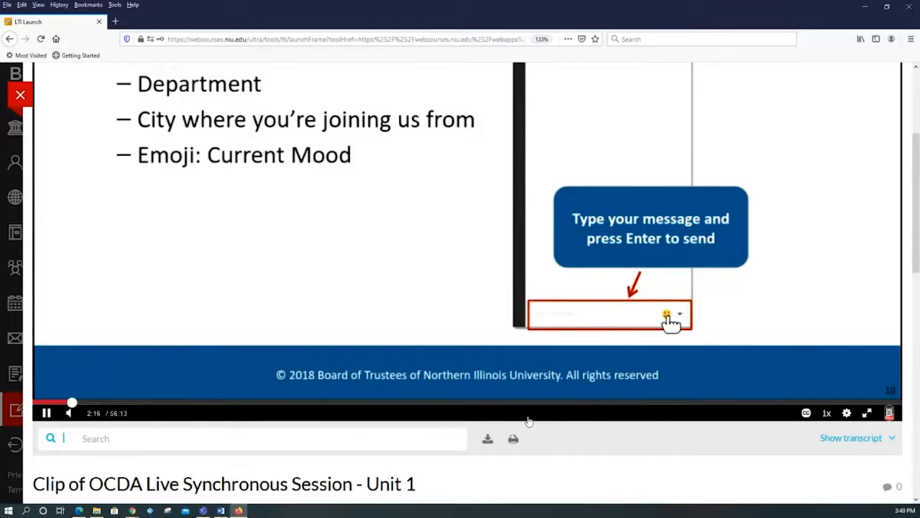
{"action": "scroll", "coordinate": [529, 424], "scroll_direction": "up", "scroll_amount": 1}
{"action": "scroll", "coordinate": [530, 422], "scroll_direction": "down", "scroll_amount": 1}
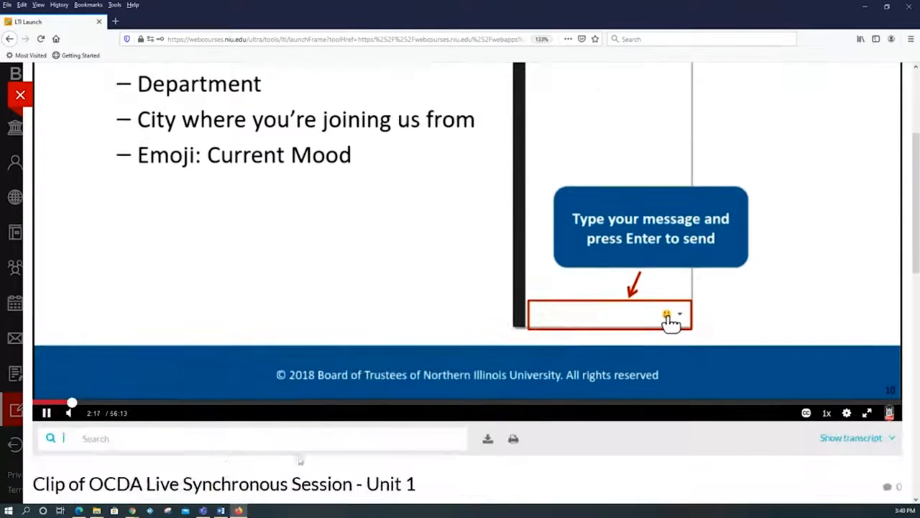
{"action": "left_click", "coordinate": [113, 404]}
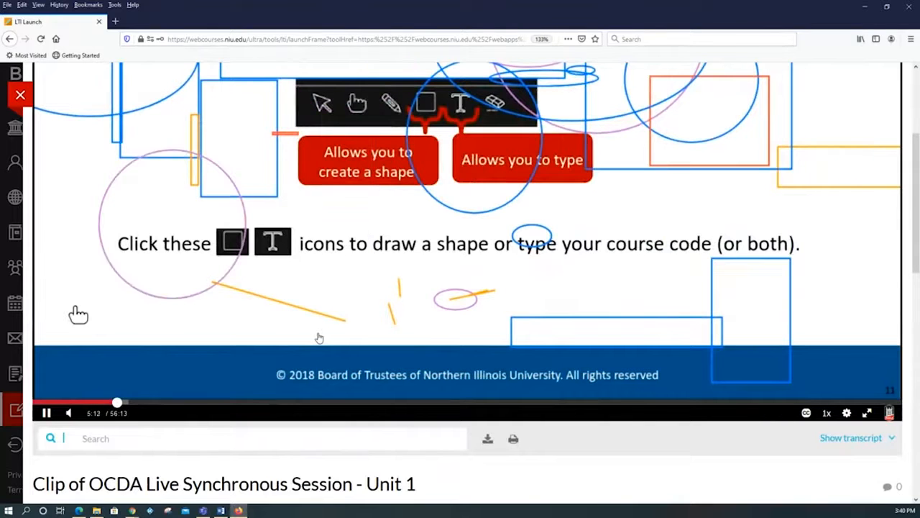
{"action": "scroll", "coordinate": [319, 338], "scroll_direction": "up", "scroll_amount": 5}
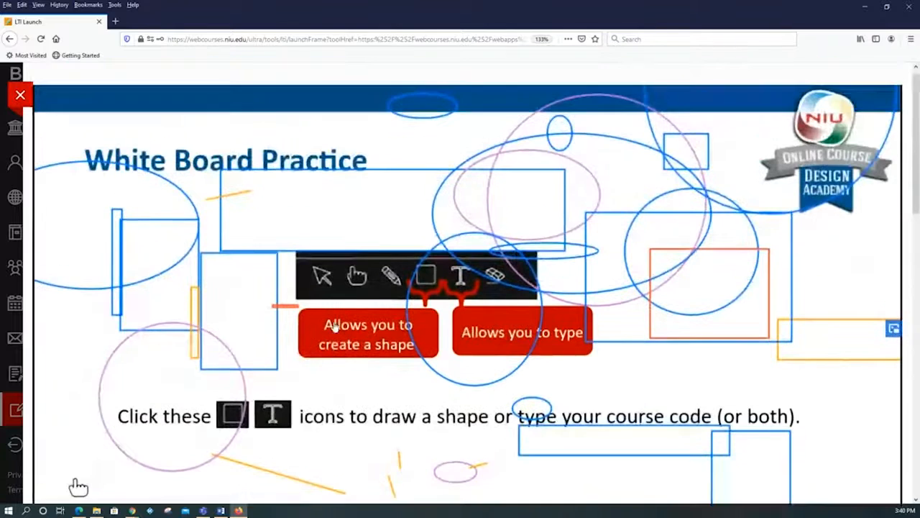
{"action": "scroll", "coordinate": [334, 327], "scroll_direction": "down", "scroll_amount": 6}
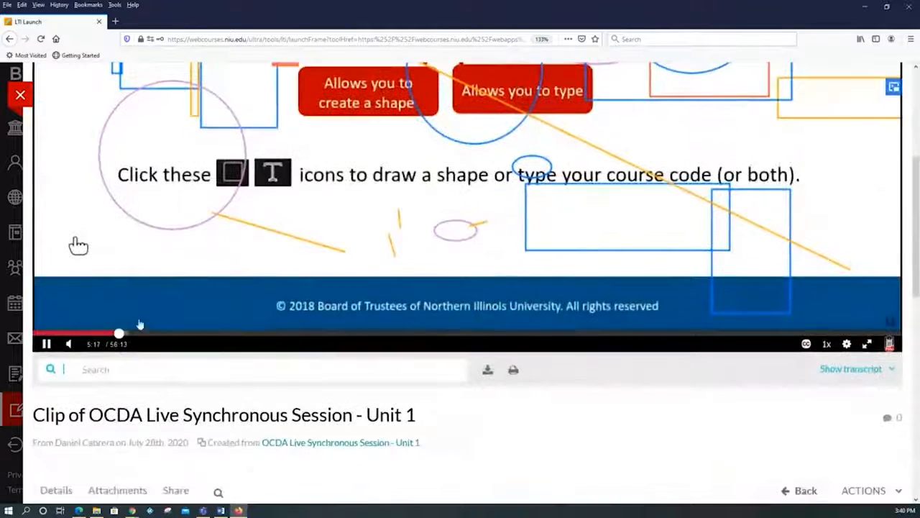
{"action": "left_click", "coordinate": [45, 344]}
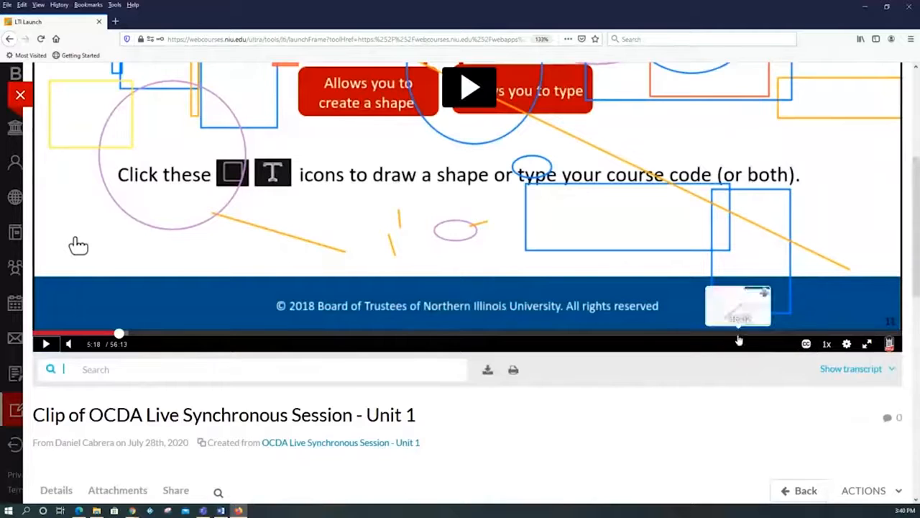
Open the completed English machine captions in the Closed Captions Editor and play the preview until about 0:18.
{"action": "scroll", "coordinate": [732, 340], "scroll_direction": "down", "scroll_amount": 4}
{"action": "scroll", "coordinate": [719, 340], "scroll_direction": "down", "scroll_amount": 3}
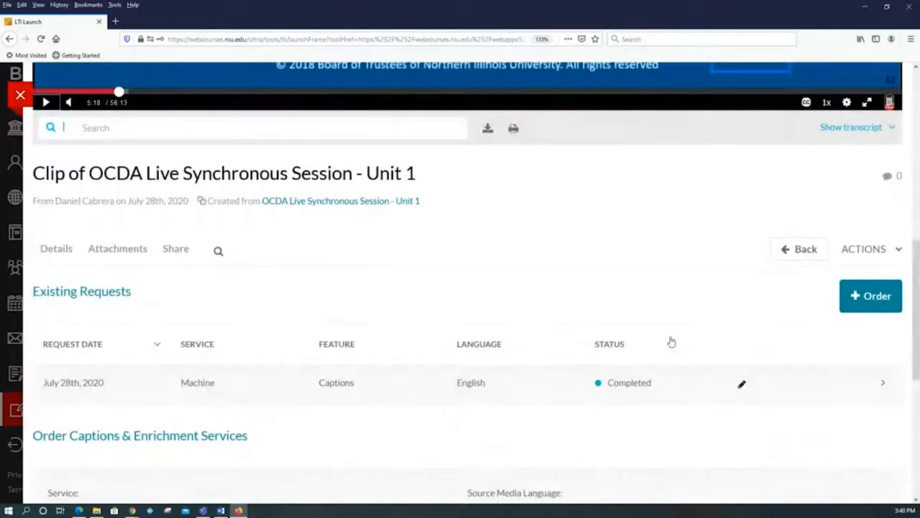
{"action": "scroll", "coordinate": [676, 335], "scroll_direction": "down", "scroll_amount": 1}
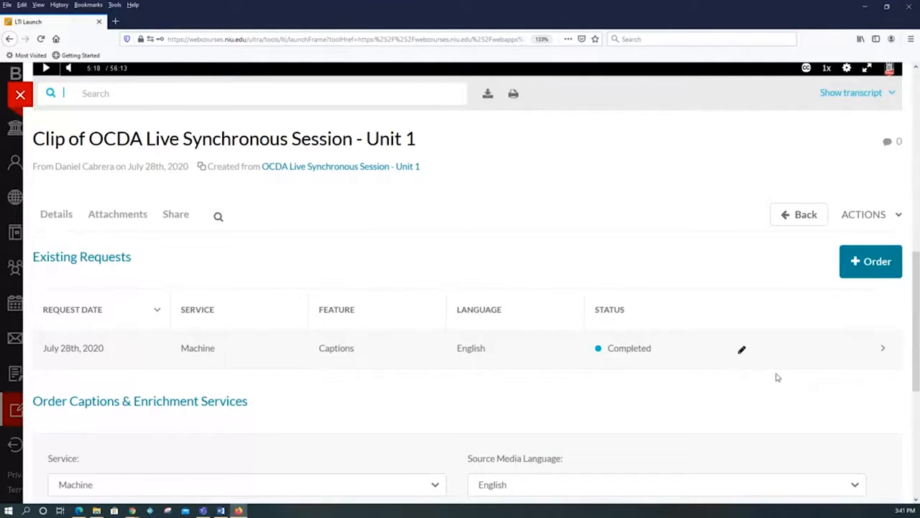
{"action": "left_click", "coordinate": [742, 350]}
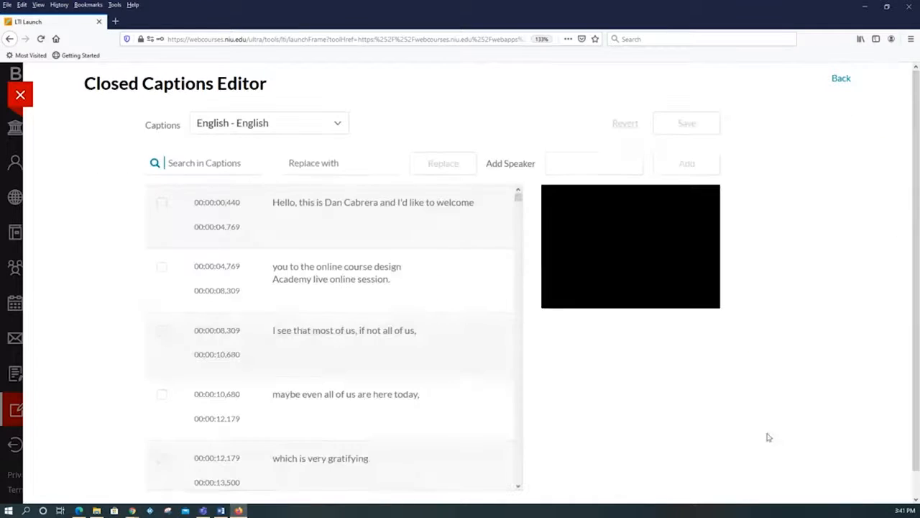
{"action": "left_click", "coordinate": [556, 336]}
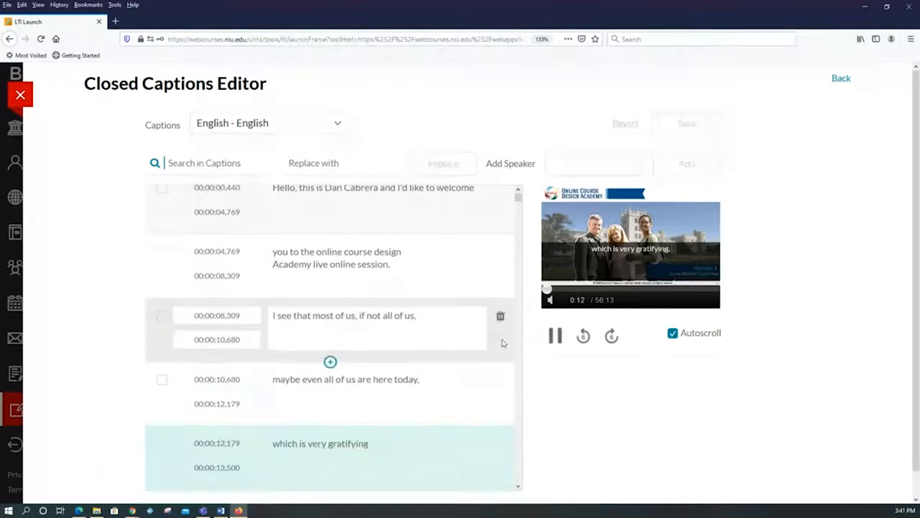
{"action": "left_click", "coordinate": [555, 336]}
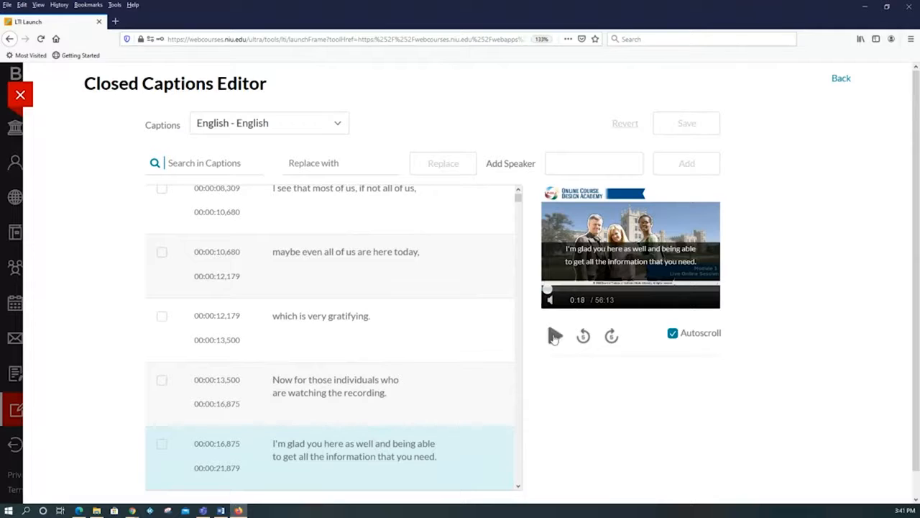
Open the caption starting at 00:00:16,875 for text editing, select a few of its words, and leave the caption field.
{"action": "mouse_move", "coordinate": [486, 350]}
{"action": "scroll", "coordinate": [566, 476], "scroll_direction": "down", "scroll_amount": 1}
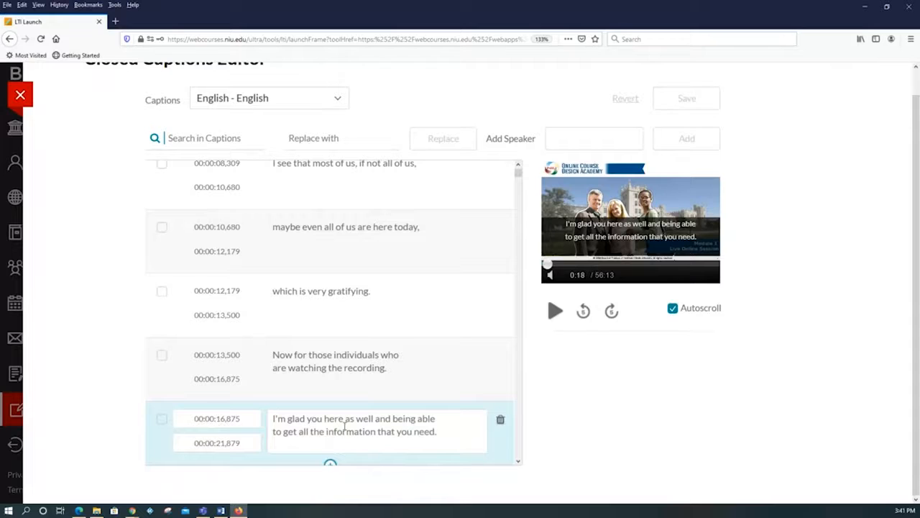
{"action": "left_click", "coordinate": [351, 423]}
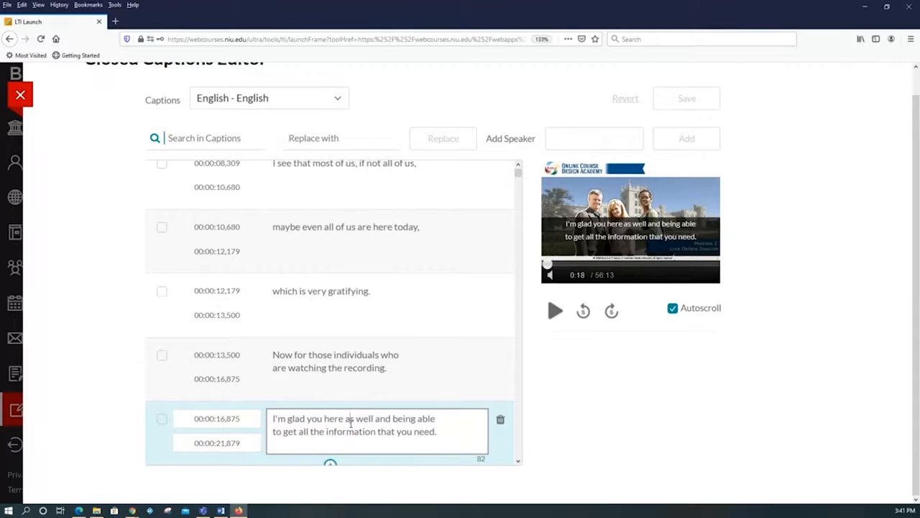
{"action": "left_click_drag", "start_coordinate": [351, 423], "coordinate": [388, 425]}
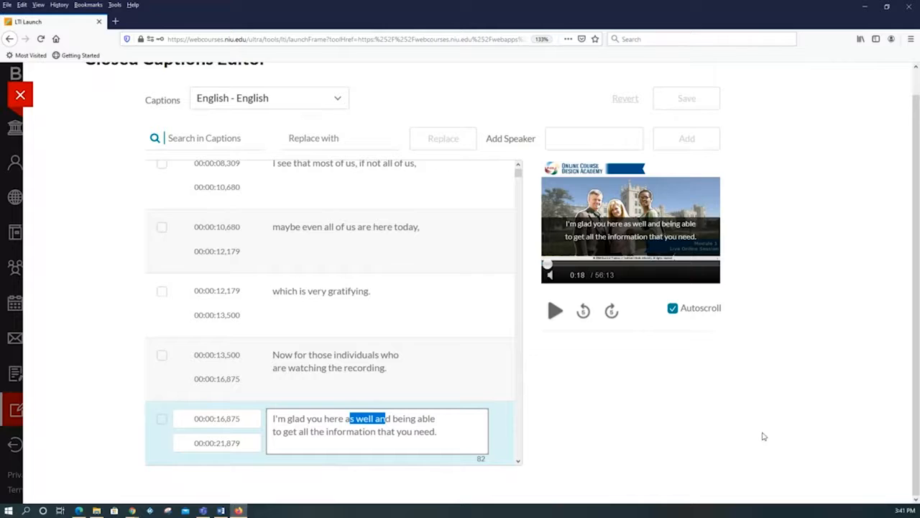
{"action": "left_click", "coordinate": [118, 341]}
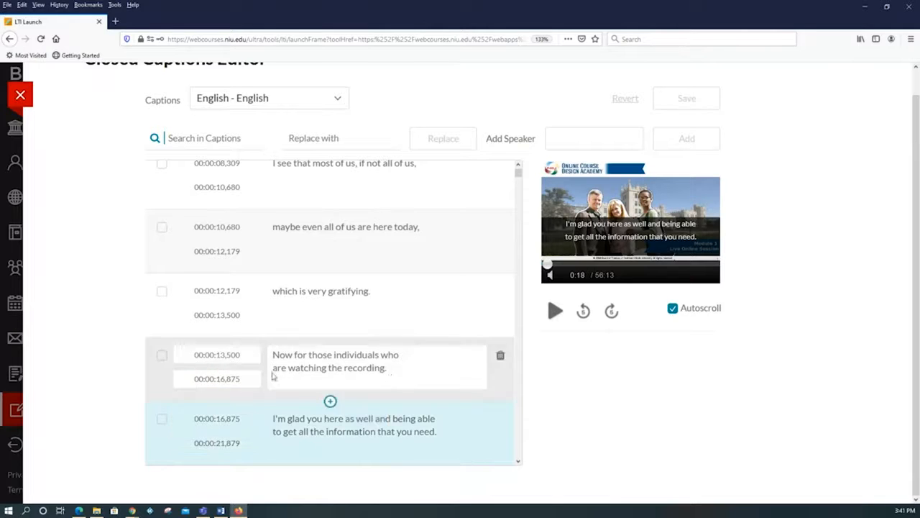
{"action": "scroll", "coordinate": [573, 421], "scroll_direction": "up", "scroll_amount": 1}
{"action": "scroll", "coordinate": [573, 424], "scroll_direction": "down", "scroll_amount": 1}
{"action": "scroll", "coordinate": [573, 425], "scroll_direction": "up", "scroll_amount": 1}
{"action": "scroll", "coordinate": [573, 425], "scroll_direction": "down", "scroll_amount": 1}
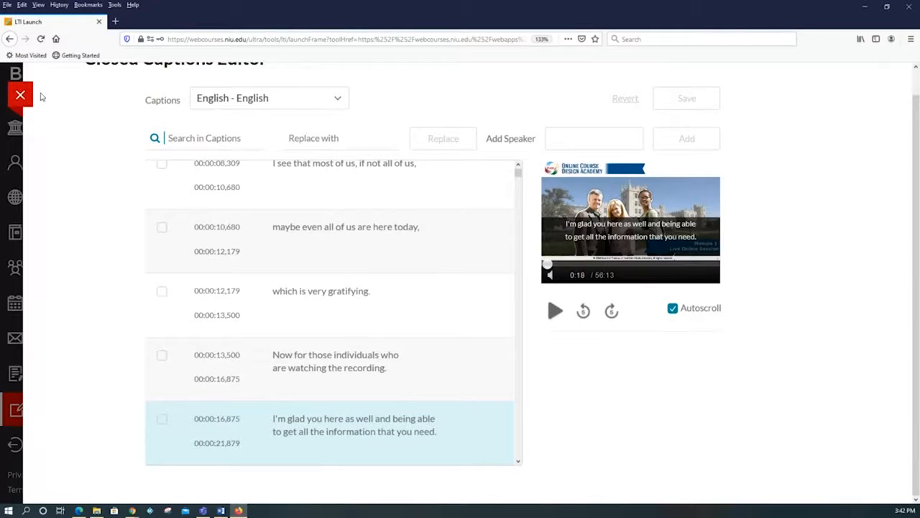
Return from the captions editor to the Unit 1 clip and review its Caption & Enrich requests and ordering options.
{"action": "left_click", "coordinate": [9, 39]}
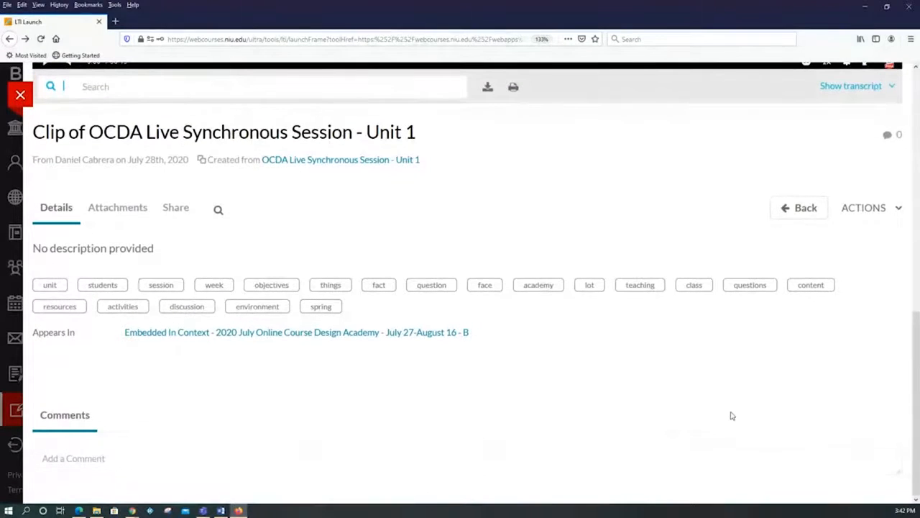
{"action": "scroll", "coordinate": [732, 403], "scroll_direction": "up", "scroll_amount": 3}
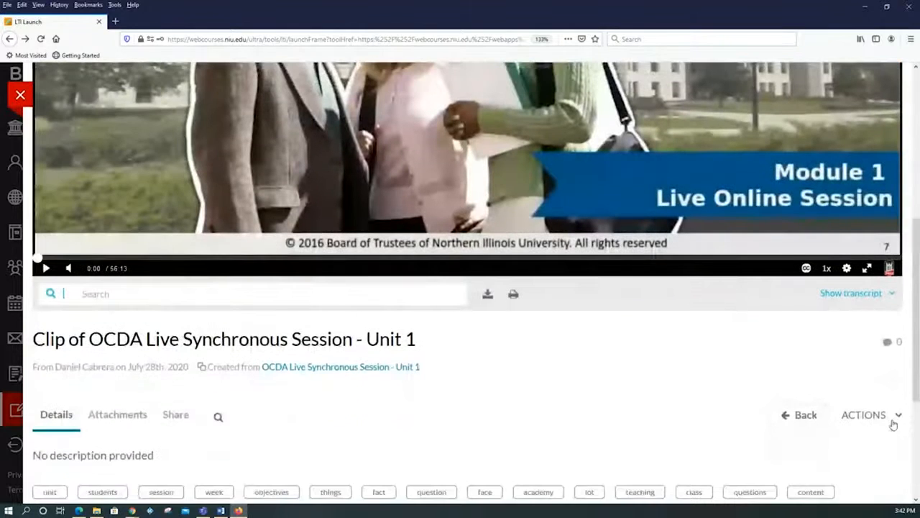
{"action": "left_click", "coordinate": [894, 425]}
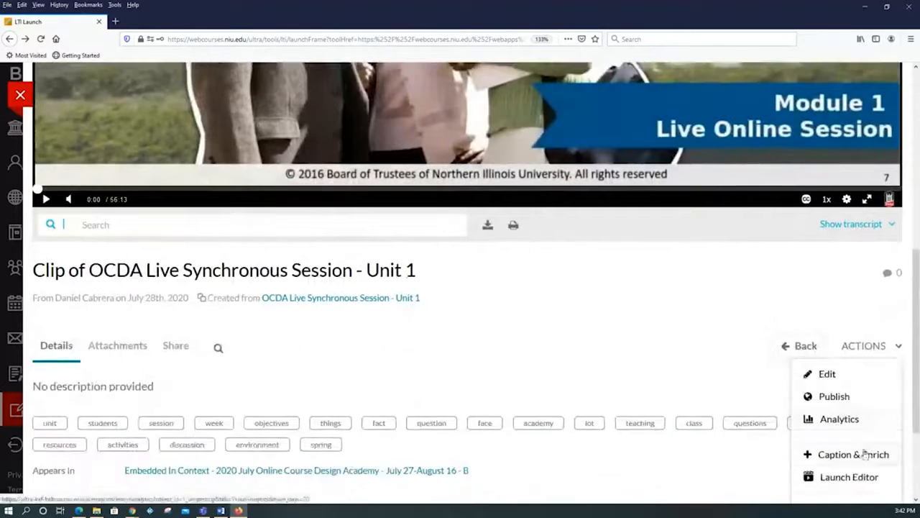
{"action": "left_click", "coordinate": [867, 460]}
{"action": "scroll", "coordinate": [711, 417], "scroll_direction": "down", "scroll_amount": 1}
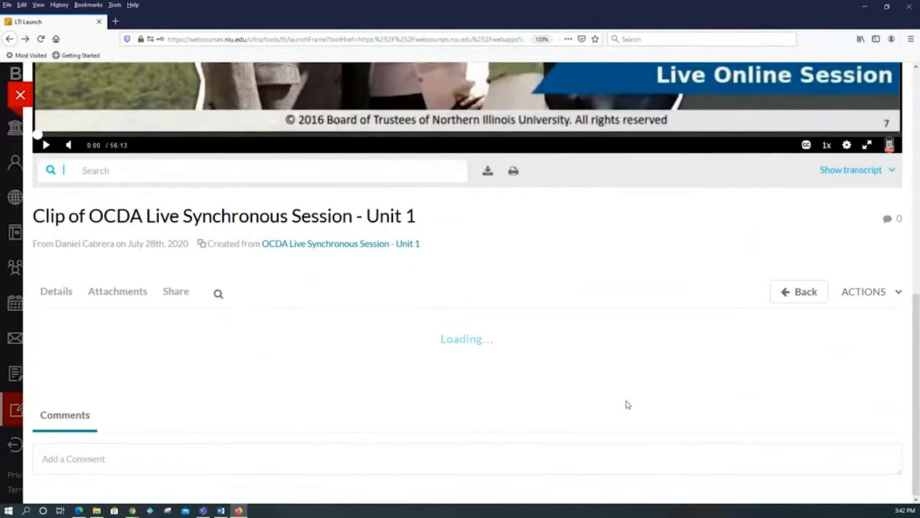
{"action": "scroll", "coordinate": [640, 407], "scroll_direction": "down", "scroll_amount": 2}
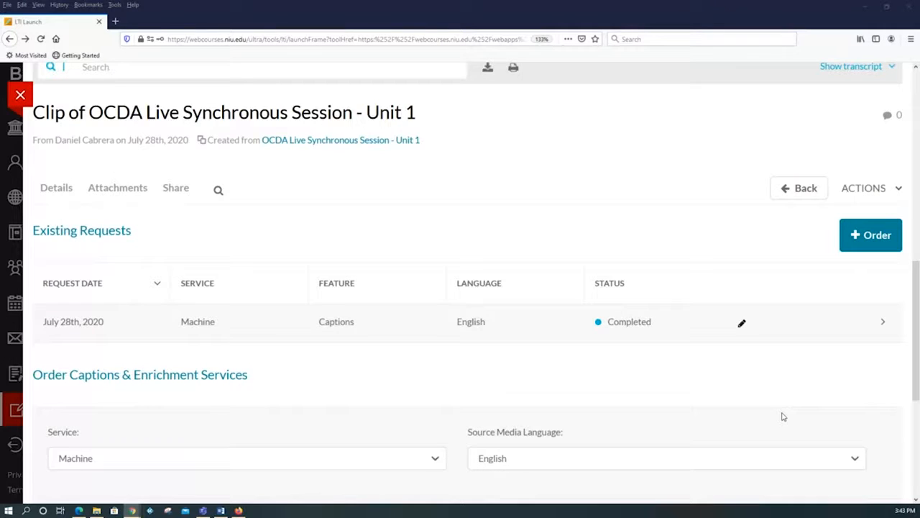
{"action": "scroll", "coordinate": [783, 417], "scroll_direction": "down", "scroll_amount": 1}
{"action": "scroll", "coordinate": [787, 416], "scroll_direction": "up", "scroll_amount": 2}
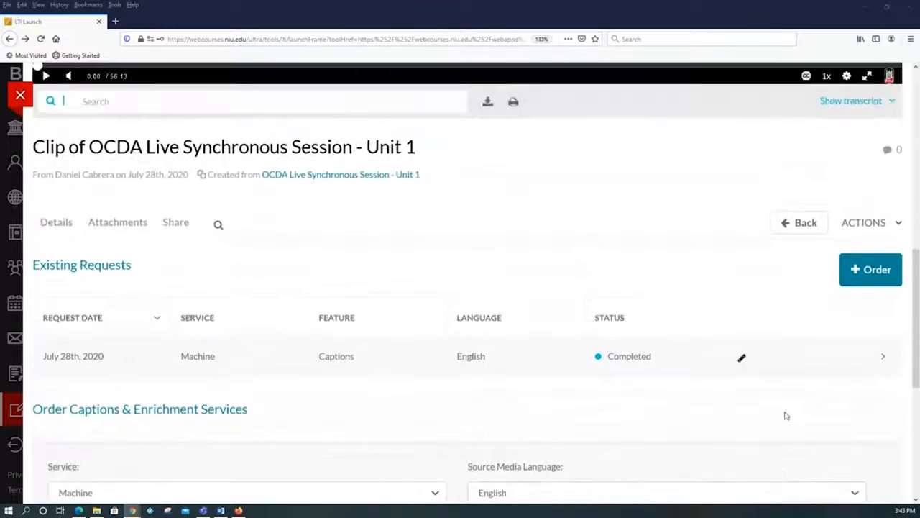
Return to the My Media list and view the entries around the Unit 1 clip.
{"action": "left_click", "coordinate": [10, 39]}
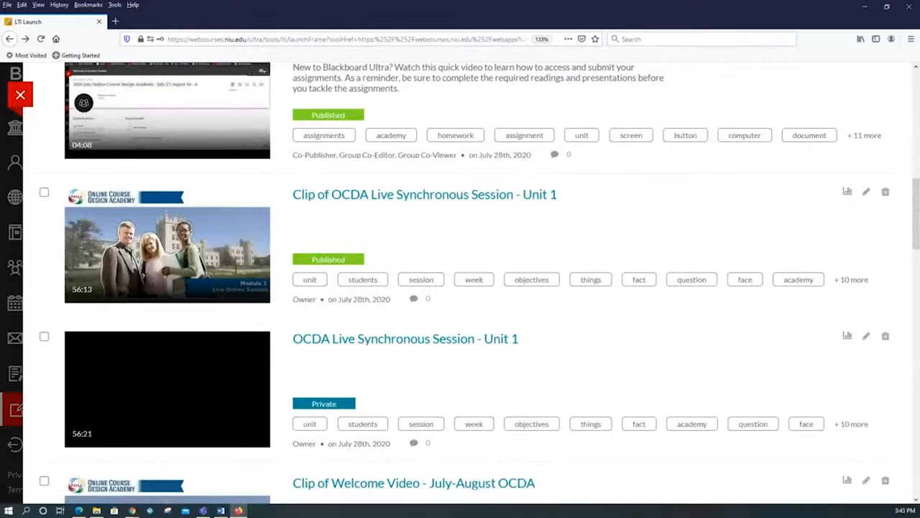
{"action": "key", "text": "alt+Tab"}
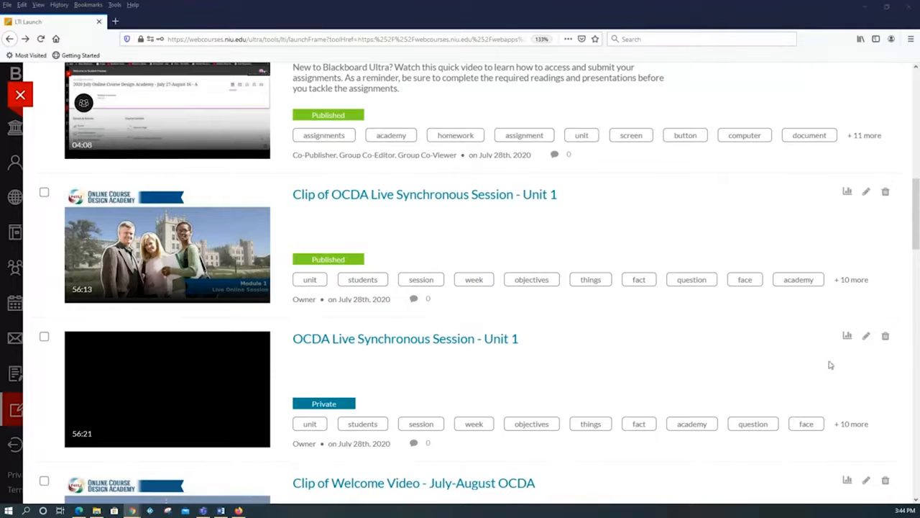
{"action": "scroll", "coordinate": [520, 311], "scroll_direction": "up", "scroll_amount": 1}
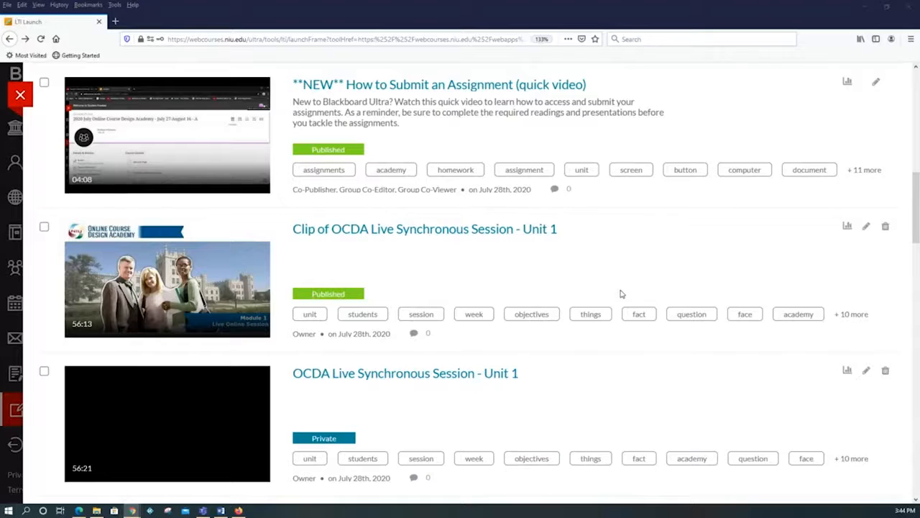
Open the "Use the Content Editor in the Ultra Course View" video from My Media and examine its description, transcript and comments.
{"action": "scroll", "coordinate": [621, 293], "scroll_direction": "up", "scroll_amount": 3}
{"action": "scroll", "coordinate": [621, 294], "scroll_direction": "up", "scroll_amount": 10}
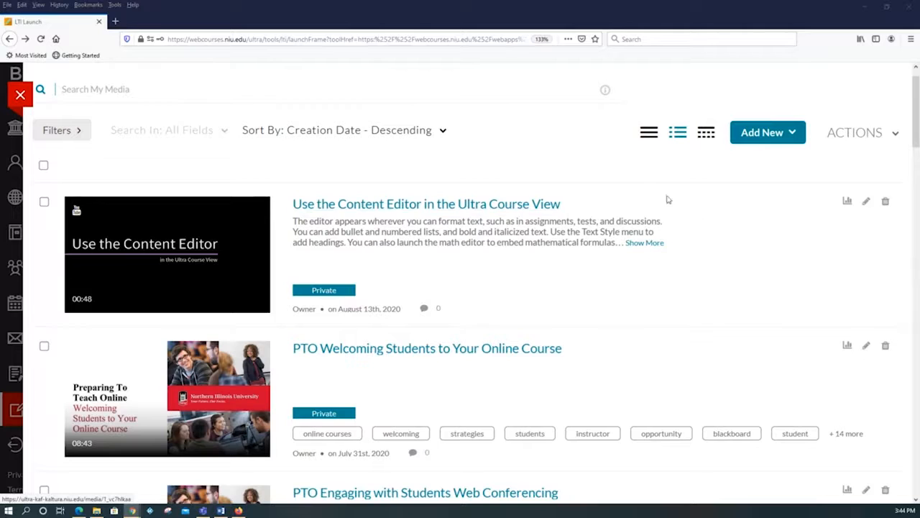
{"action": "left_click", "coordinate": [457, 209]}
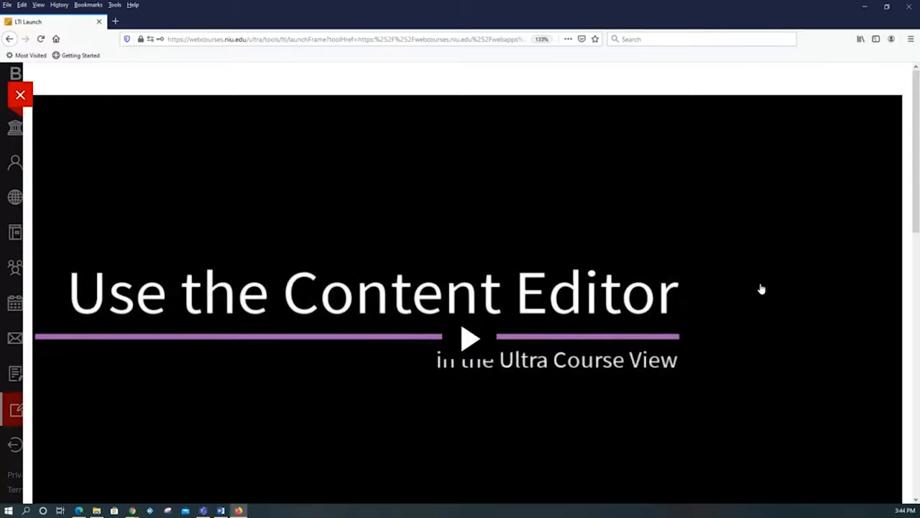
{"action": "scroll", "coordinate": [780, 263], "scroll_direction": "down", "scroll_amount": 5}
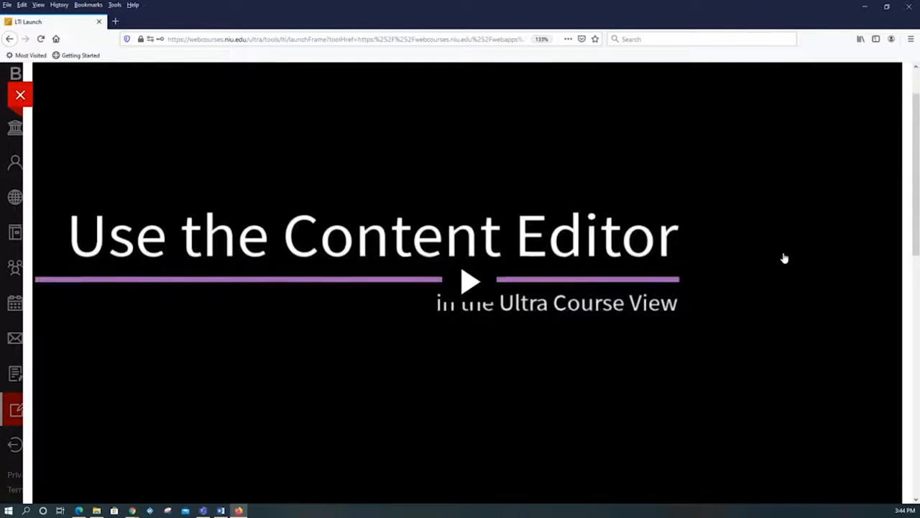
{"action": "scroll", "coordinate": [785, 258], "scroll_direction": "down", "scroll_amount": 5}
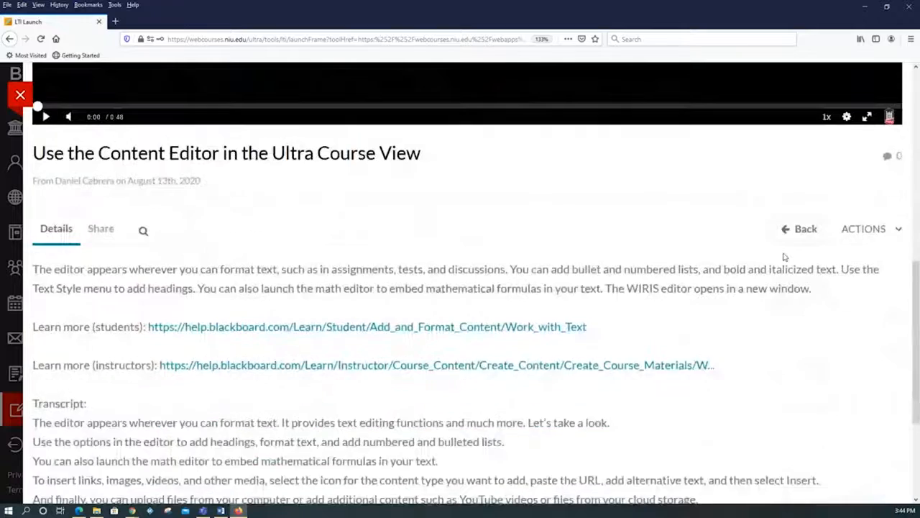
{"action": "scroll", "coordinate": [784, 258], "scroll_direction": "down", "scroll_amount": 4}
{"action": "scroll", "coordinate": [668, 218], "scroll_direction": "up", "scroll_amount": 2}
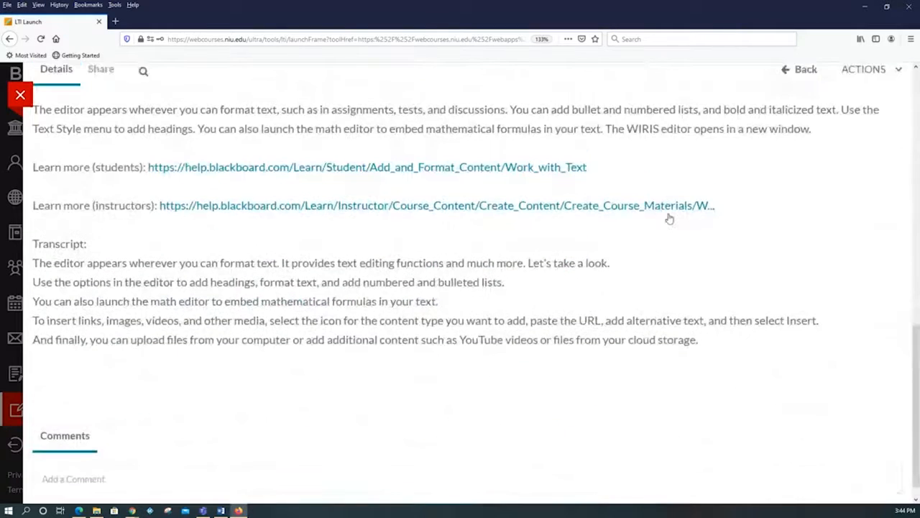
{"action": "scroll", "coordinate": [236, 225], "scroll_direction": "up", "scroll_amount": 3}
{"action": "scroll", "coordinate": [698, 321], "scroll_direction": "down", "scroll_amount": 2}
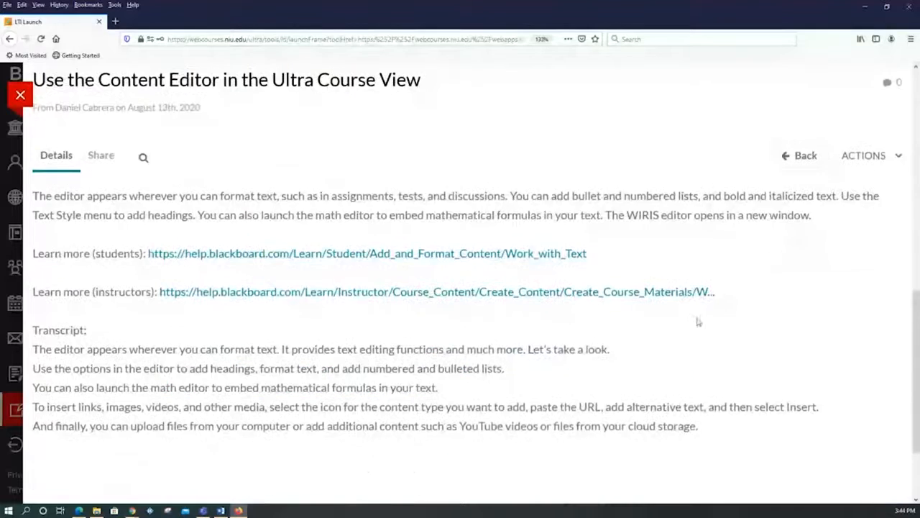
{"action": "scroll", "coordinate": [643, 352], "scroll_direction": "down", "scroll_amount": 2}
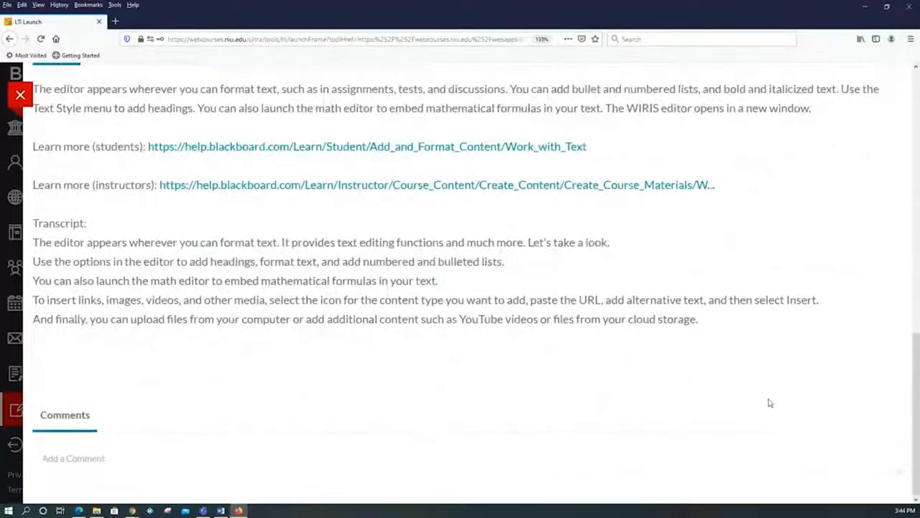
Open Caption & Enrich for this video and review its existing requests and the captions ordering form.
{"action": "left_click_drag", "start_coordinate": [916, 388], "coordinate": [903, 241]}
{"action": "left_click", "coordinate": [866, 339]}
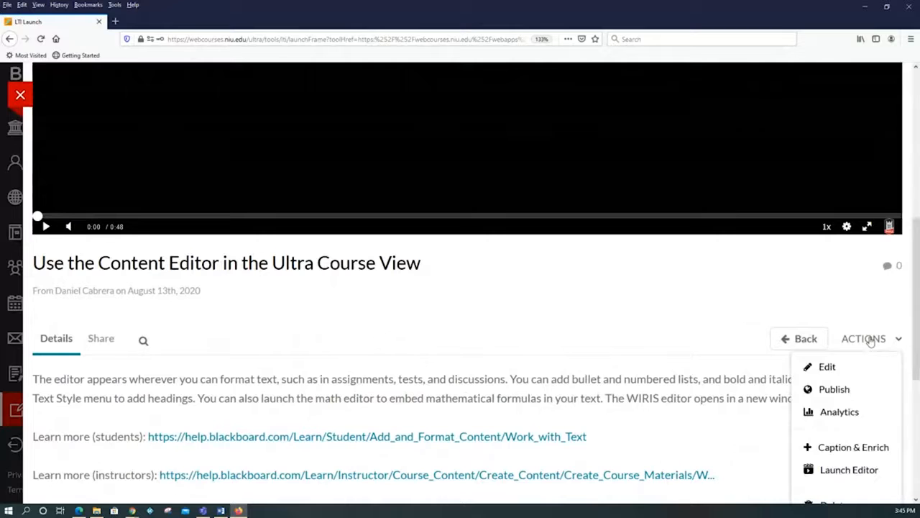
{"action": "left_click", "coordinate": [847, 449]}
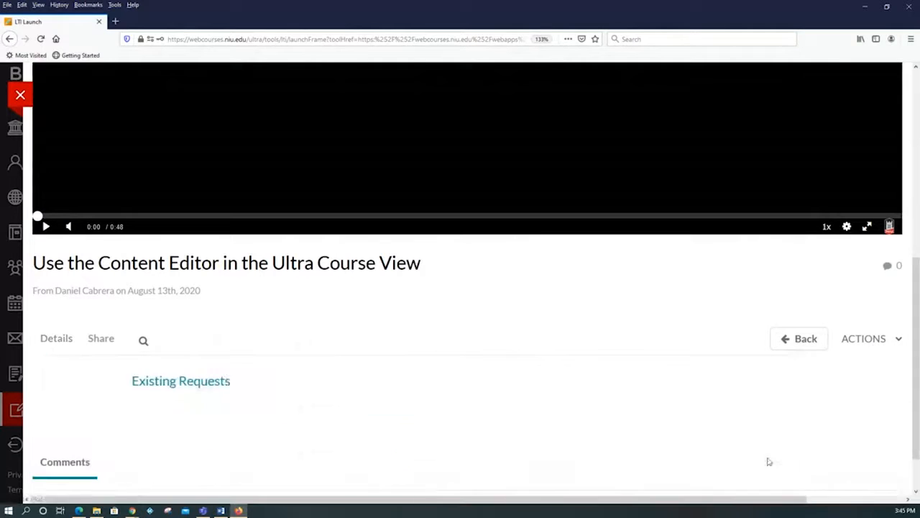
{"action": "scroll", "coordinate": [698, 400], "scroll_direction": "down", "scroll_amount": 2}
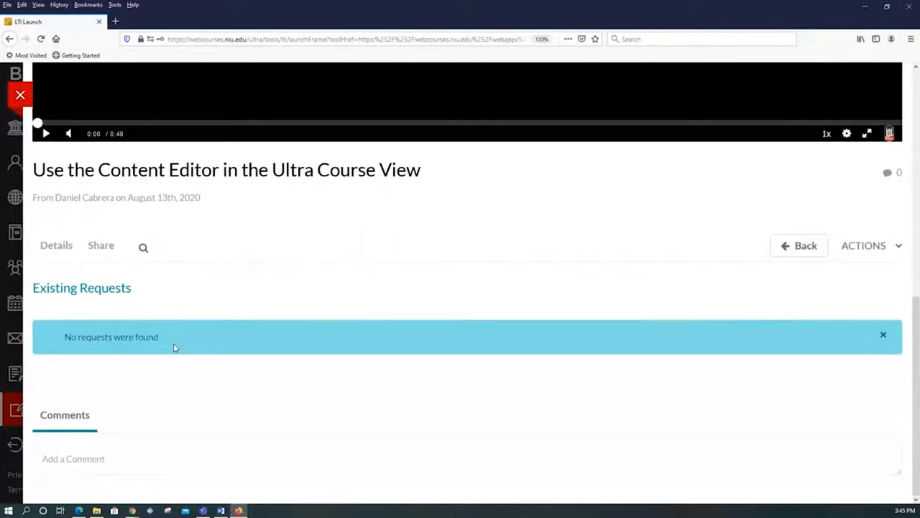
{"action": "scroll", "coordinate": [649, 392], "scroll_direction": "down", "scroll_amount": 4}
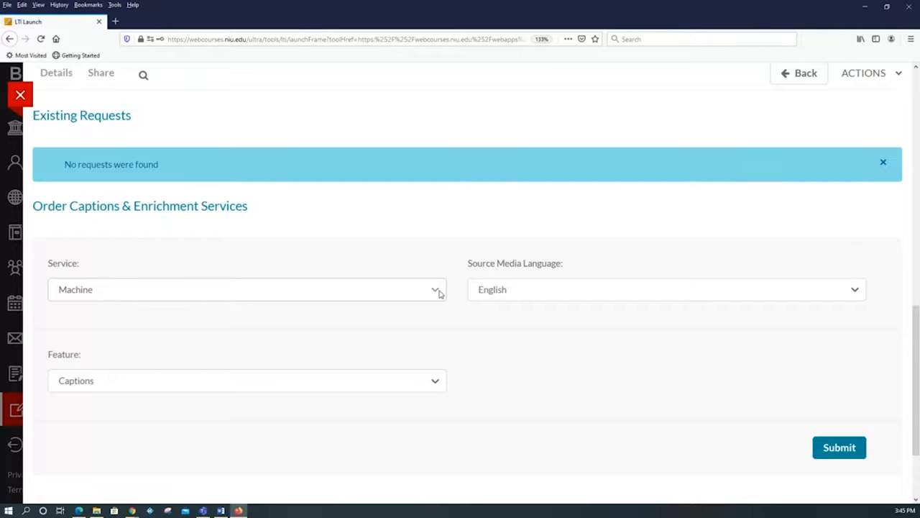
View the available service choices for ordering captions, leaving the service on Machine.
{"action": "left_click", "coordinate": [437, 290]}
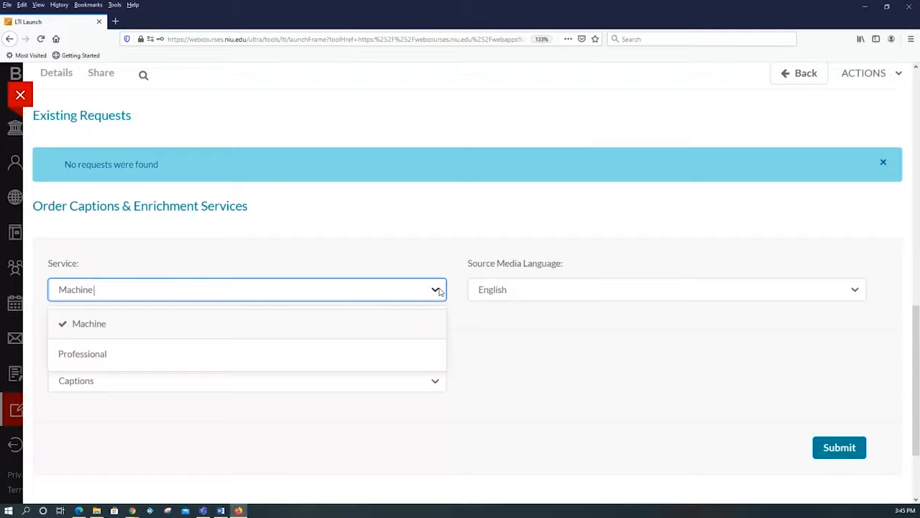
{"action": "left_click", "coordinate": [439, 290]}
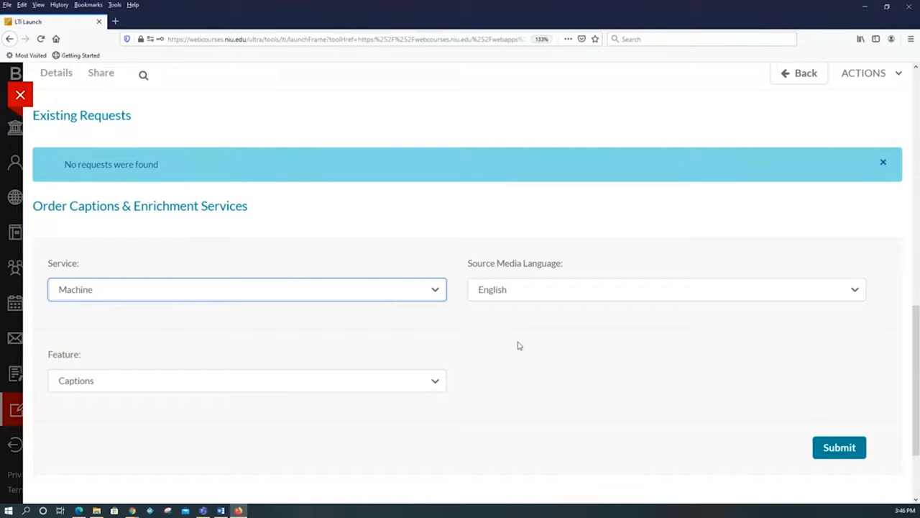
{"action": "left_click", "coordinate": [435, 289]}
{"action": "left_click", "coordinate": [436, 289]}
Return to the My Media list and open "Clip of OCDA Live Synchronous Session - Unit 1" for editing.
{"action": "scroll", "coordinate": [816, 377], "scroll_direction": "up", "scroll_amount": 7}
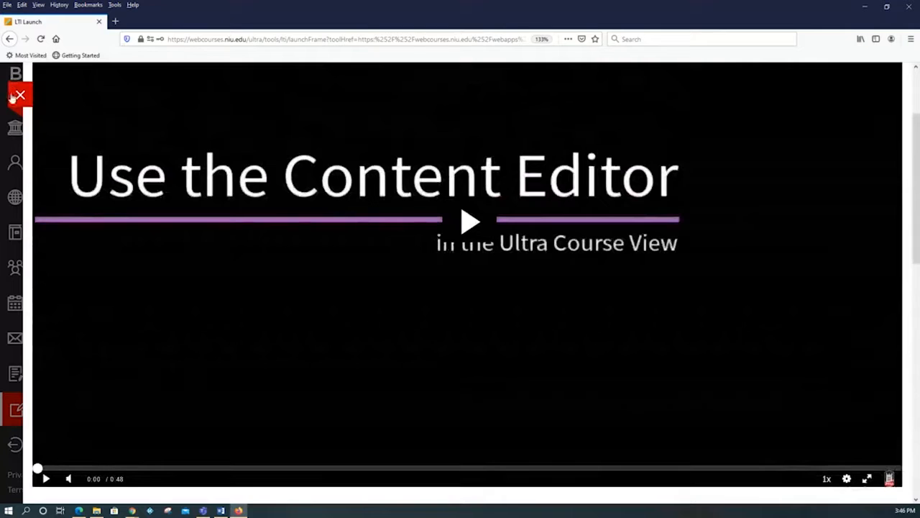
{"action": "left_click", "coordinate": [8, 39]}
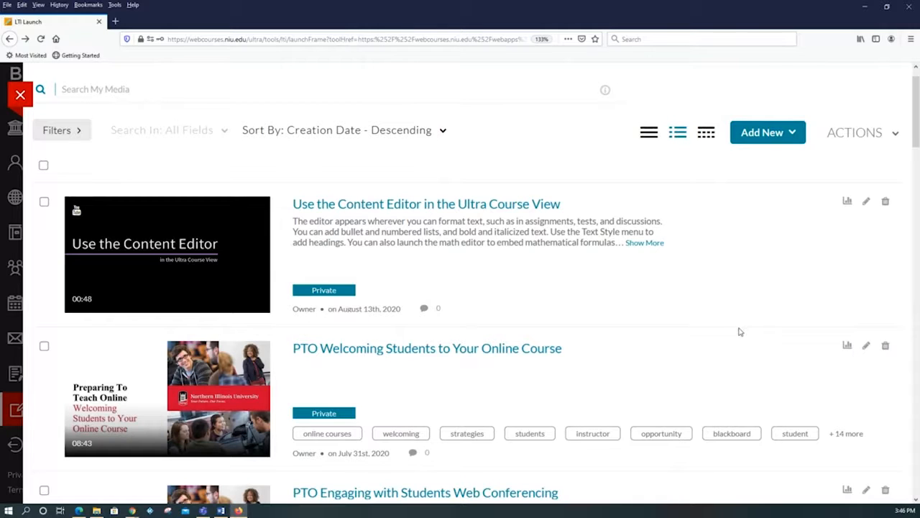
{"action": "scroll", "coordinate": [750, 330], "scroll_direction": "down", "scroll_amount": 1}
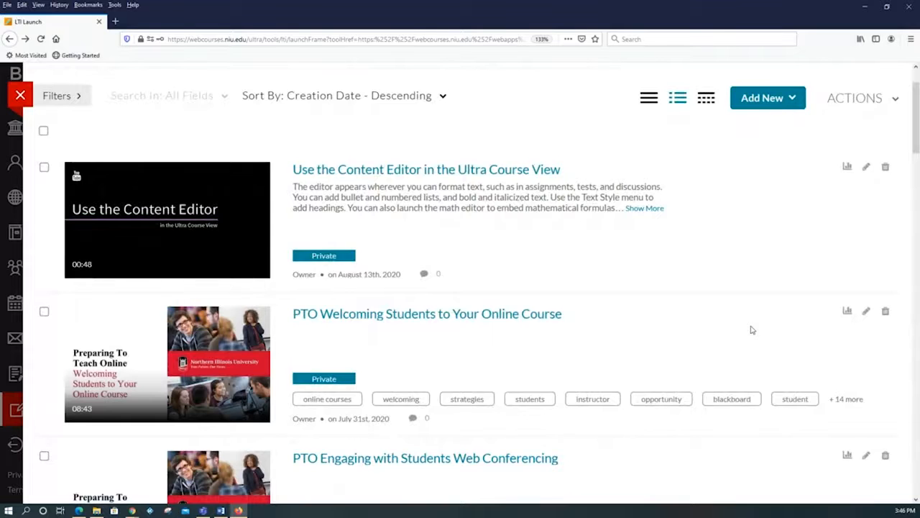
{"action": "scroll", "coordinate": [750, 330], "scroll_direction": "up", "scroll_amount": 2}
{"action": "scroll", "coordinate": [750, 325], "scroll_direction": "down", "scroll_amount": 4}
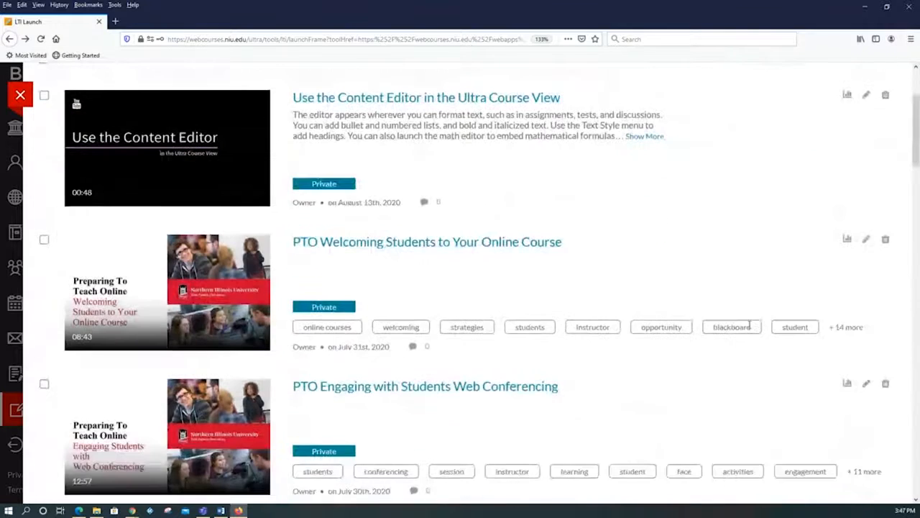
{"action": "scroll", "coordinate": [750, 325], "scroll_direction": "down", "scroll_amount": 10}
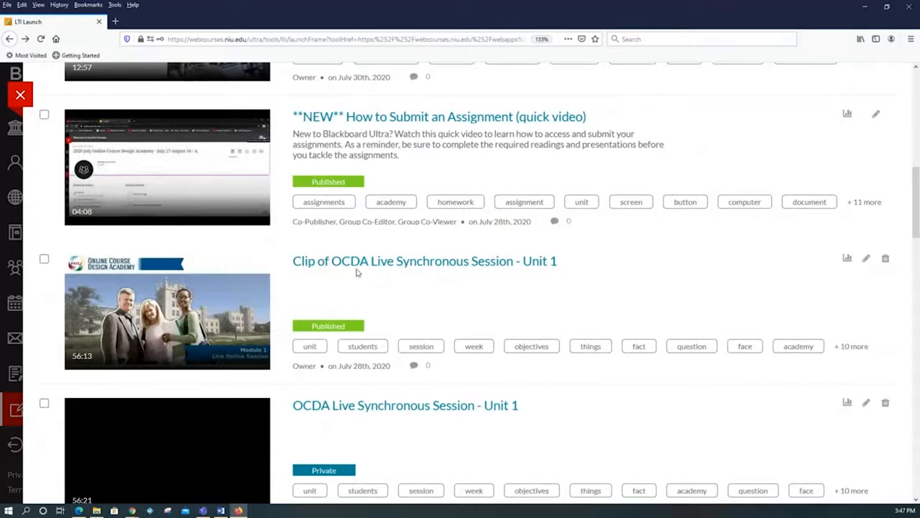
{"action": "left_click", "coordinate": [867, 260]}
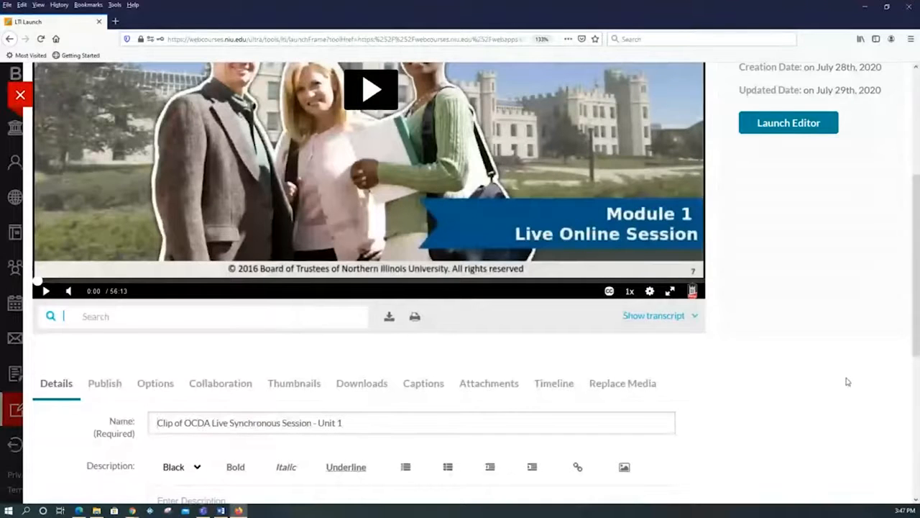
Review the clip's Details form, selecting its whole name, placing the cursor in the description and checking the tags.
{"action": "scroll", "coordinate": [847, 382], "scroll_direction": "up", "scroll_amount": 3}
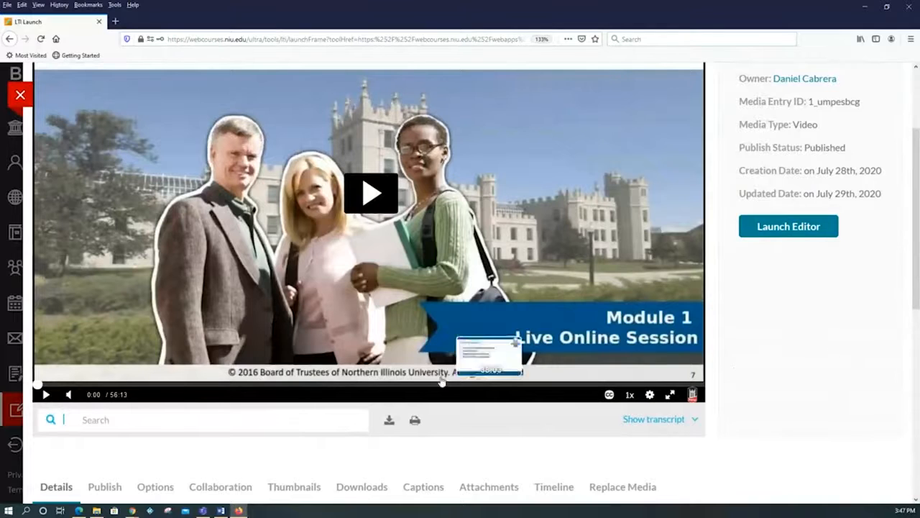
{"action": "scroll", "coordinate": [818, 419], "scroll_direction": "down", "scroll_amount": 5}
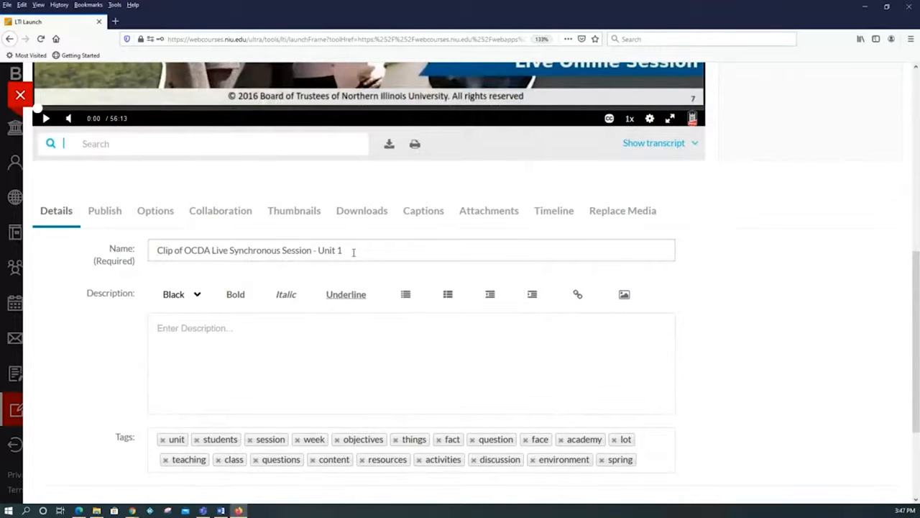
{"action": "left_click_drag", "start_coordinate": [353, 252], "coordinate": [133, 223]}
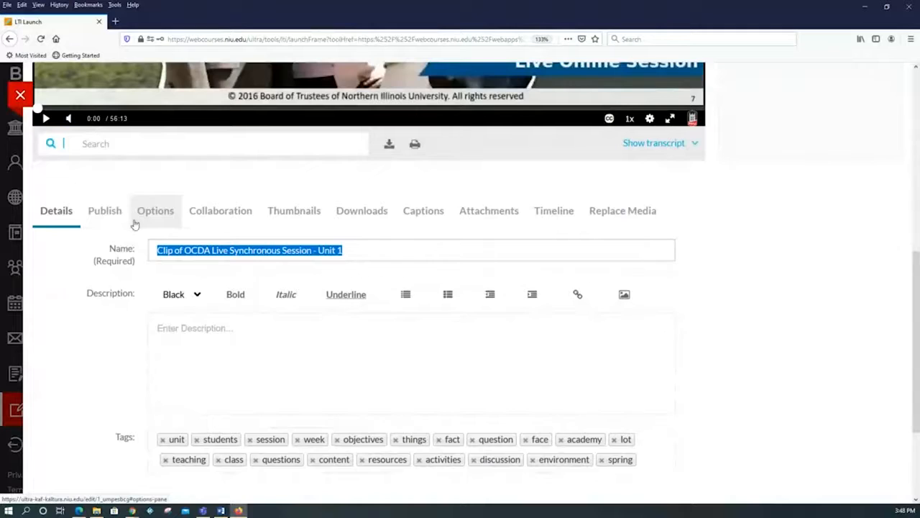
{"action": "scroll", "coordinate": [261, 333], "scroll_direction": "down", "scroll_amount": 1}
{"action": "left_click", "coordinate": [255, 296]}
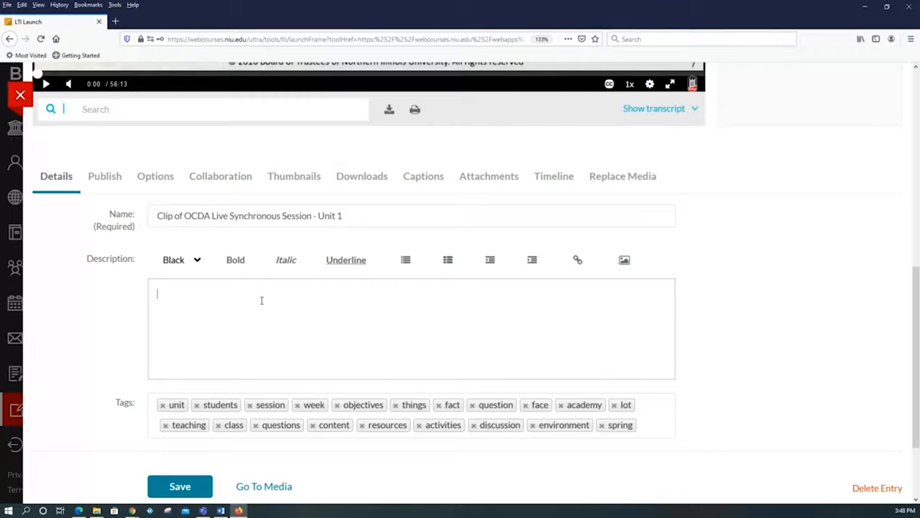
{"action": "scroll", "coordinate": [261, 300], "scroll_direction": "down", "scroll_amount": 3}
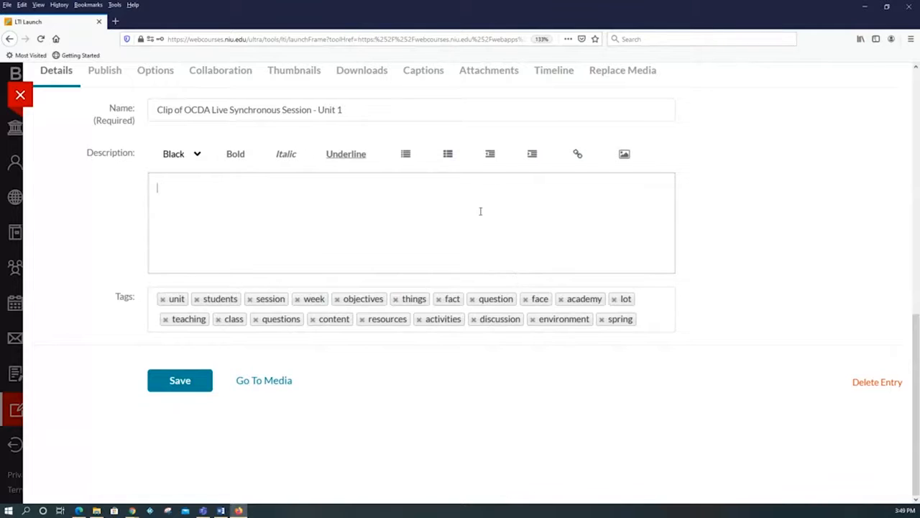
{"action": "scroll", "coordinate": [400, 199], "scroll_direction": "up", "scroll_amount": 2}
{"action": "scroll", "coordinate": [400, 201], "scroll_direction": "down", "scroll_amount": 2}
{"action": "scroll", "coordinate": [628, 327], "scroll_direction": "up", "scroll_amount": 1}
{"action": "scroll", "coordinate": [627, 328], "scroll_direction": "up", "scroll_amount": 2}
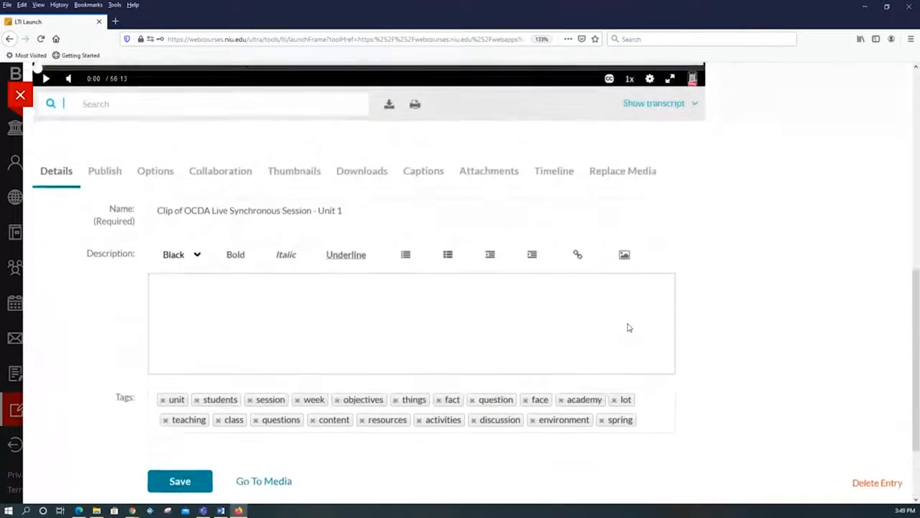
Go over the clip's editable metadata again by selecting the full name and focusing the description and tags fields.
{"action": "left_click", "coordinate": [364, 246]}
{"action": "left_click_drag", "start_coordinate": [364, 246], "coordinate": [146, 254]}
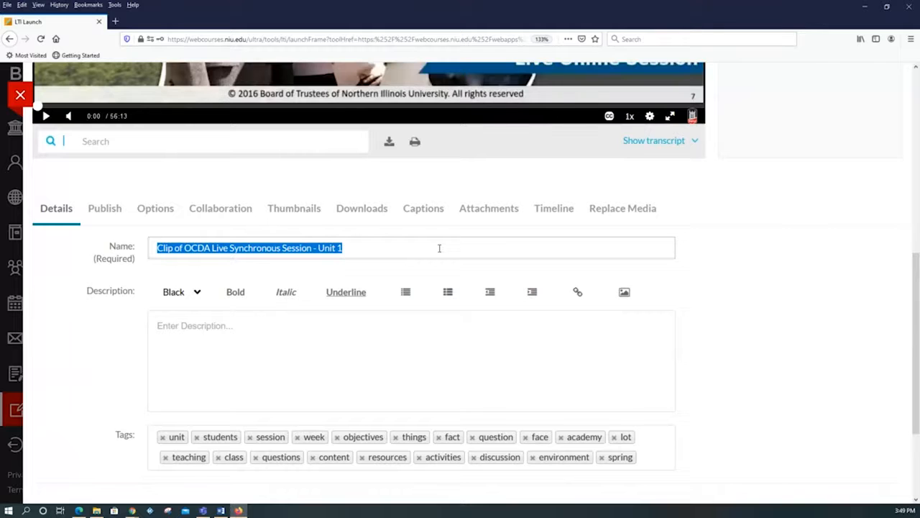
{"action": "scroll", "coordinate": [388, 266], "scroll_direction": "down", "scroll_amount": 1}
{"action": "left_click", "coordinate": [345, 302]}
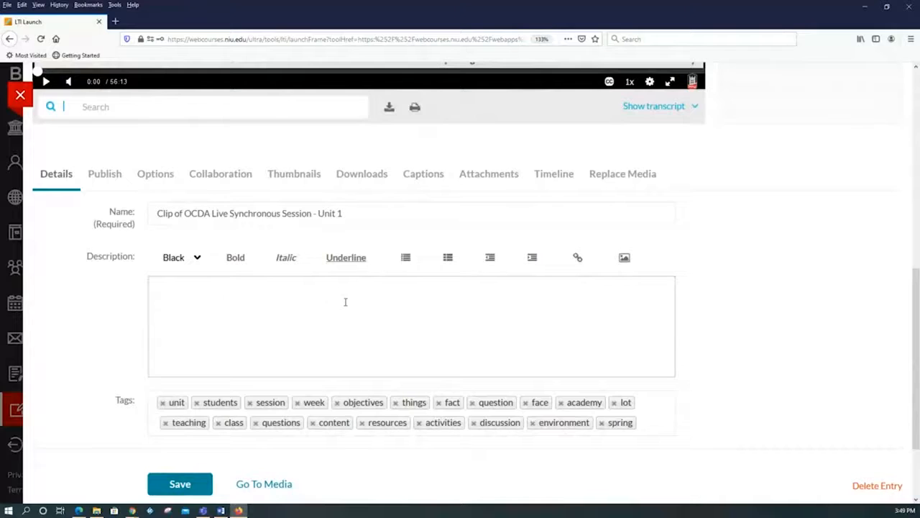
{"action": "scroll", "coordinate": [343, 296], "scroll_direction": "down", "scroll_amount": 3}
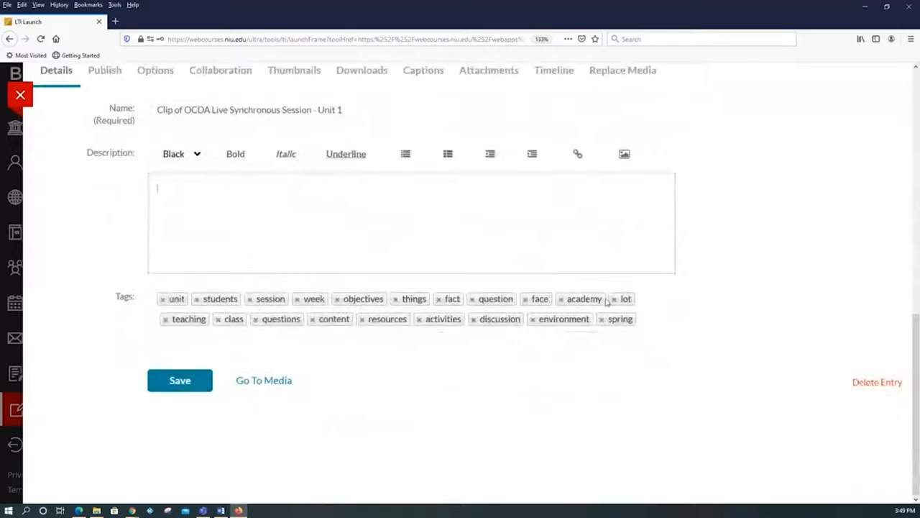
{"action": "left_click", "coordinate": [665, 304]}
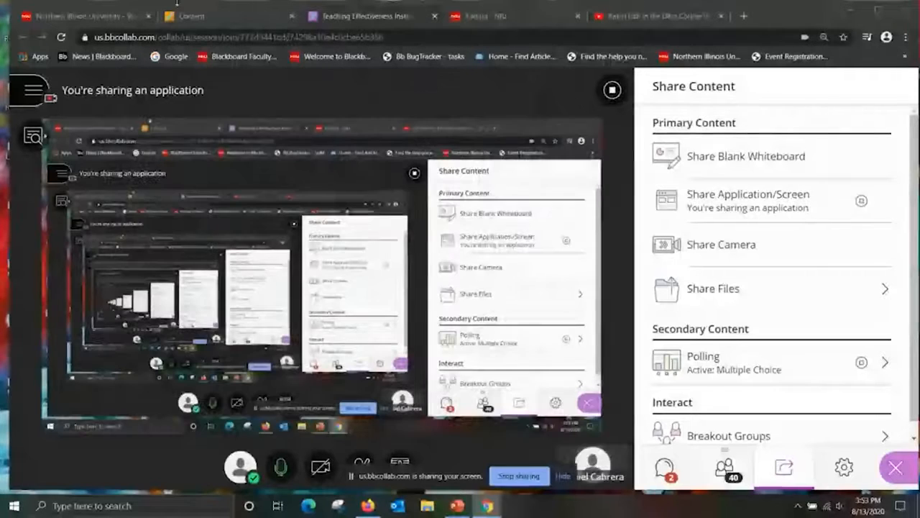
Switch to the Blackboard course page, close the course, open My Media from the tools, and place the cursor in its search field.
{"action": "left_click", "coordinate": [209, 22]}
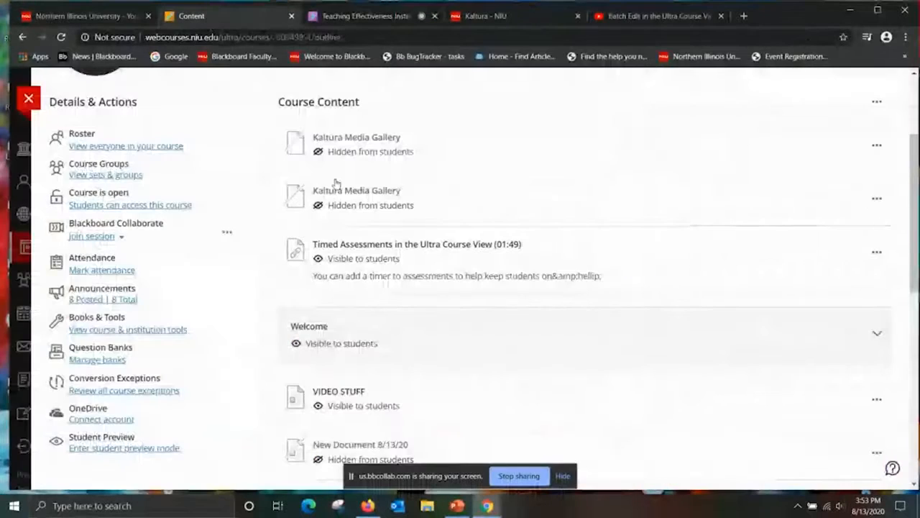
{"action": "left_click", "coordinate": [29, 99]}
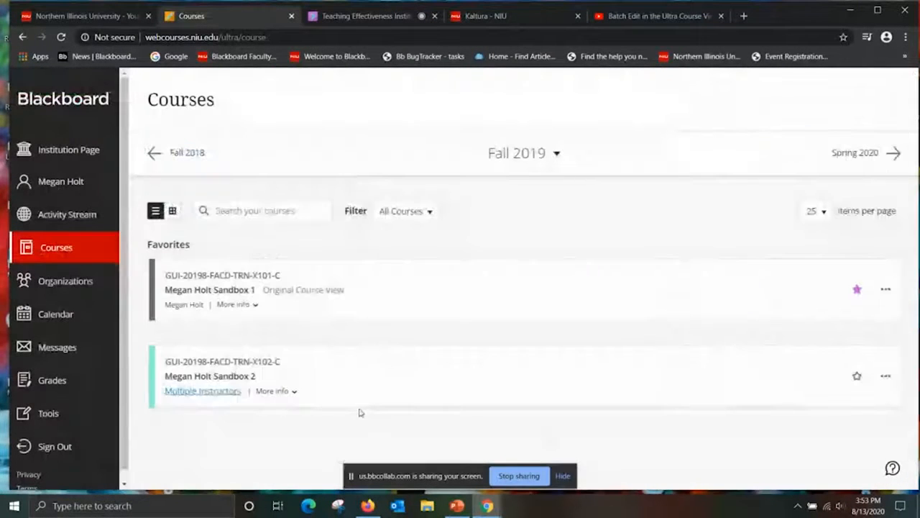
{"action": "left_click", "coordinate": [56, 414]}
{"action": "left_click", "coordinate": [632, 465]}
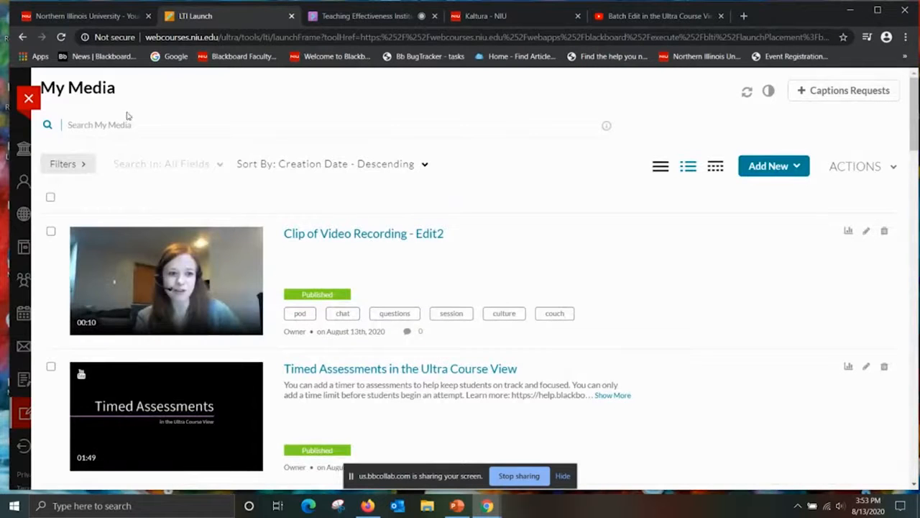
{"action": "left_click", "coordinate": [110, 126]}
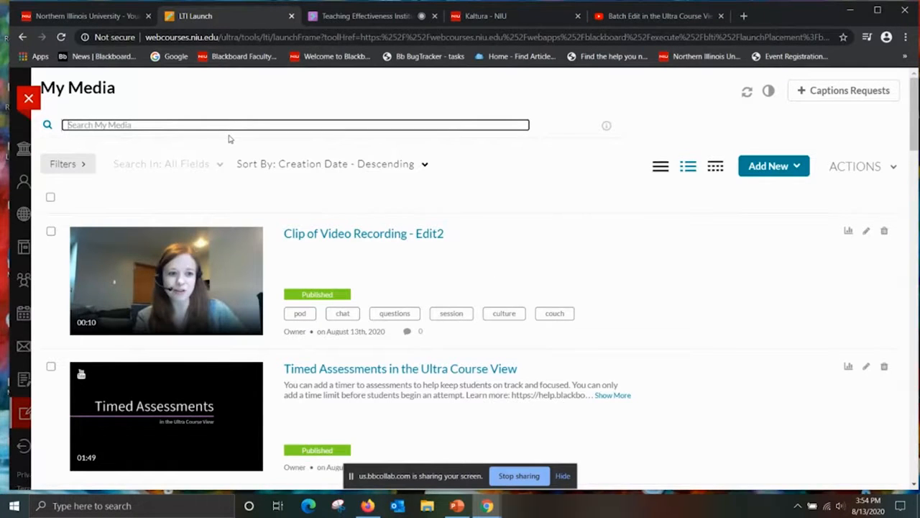
{"action": "left_click", "coordinate": [205, 122]}
Return to the Blackboard Collaborate session and stop sharing the screen.
{"action": "left_click", "coordinate": [377, 17]}
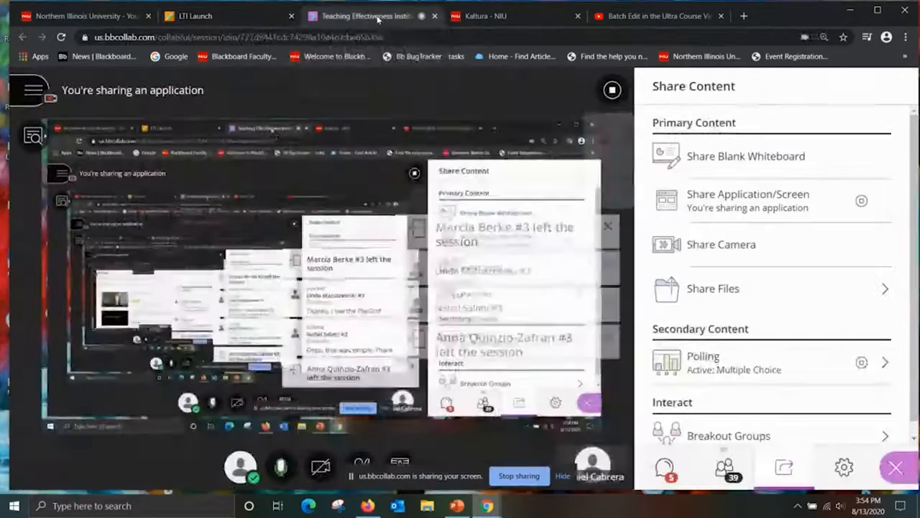
{"action": "left_click", "coordinate": [613, 91]}
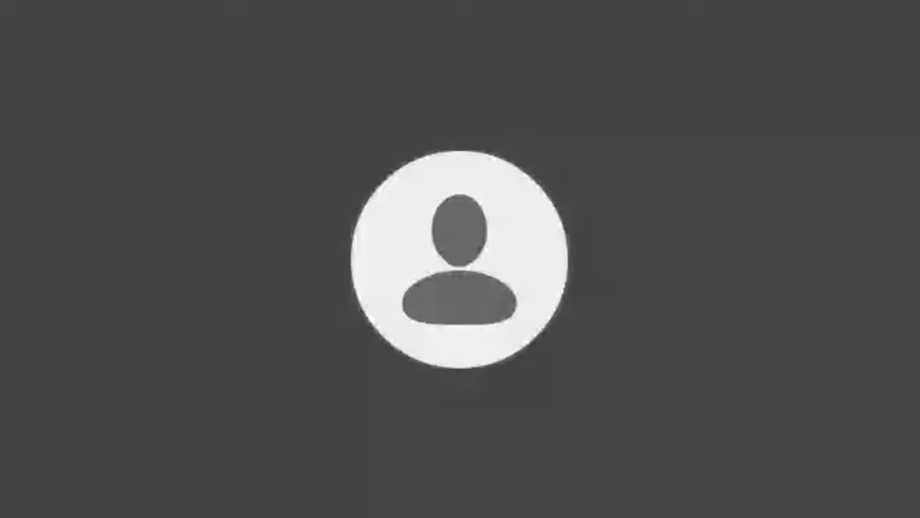